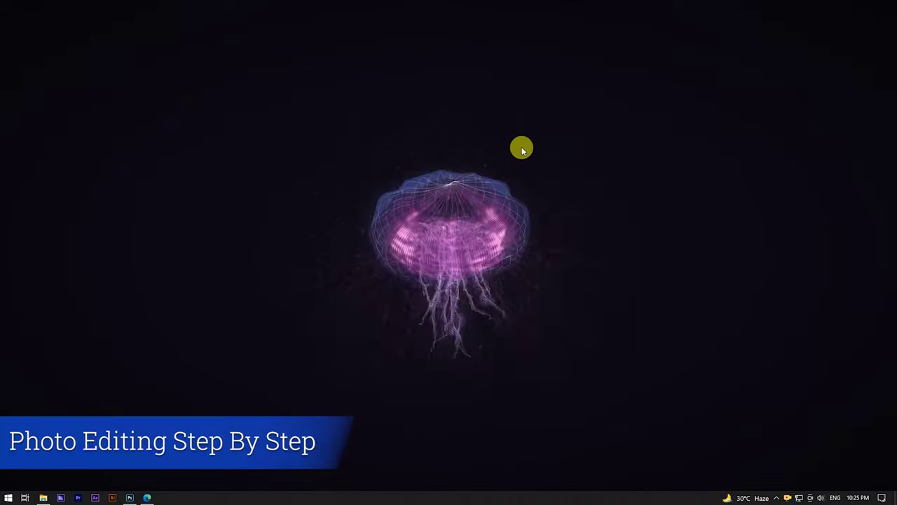
Refresh the desktop three times, then switch to Photoshop's home screen and start a new document.
right_click(553, 165)
left_click(573, 191)
right_click(584, 210)
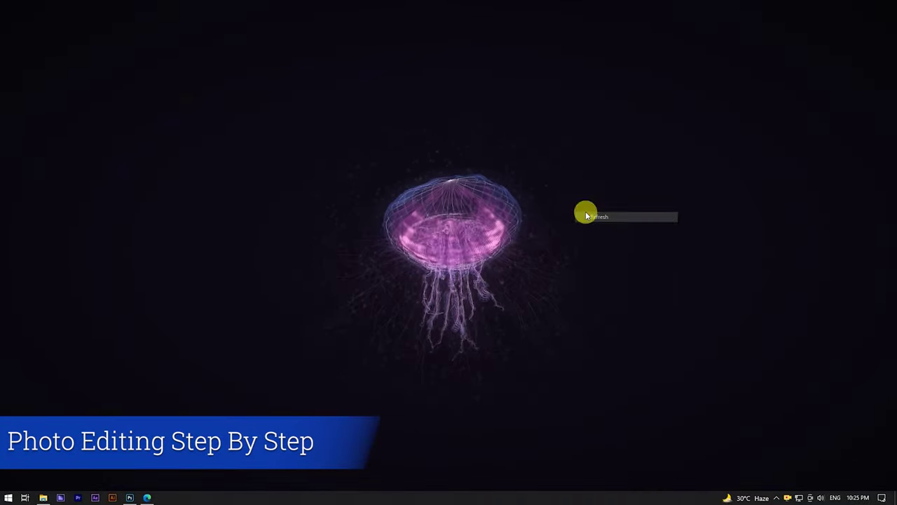
left_click(600, 234)
right_click(605, 237)
left_click(624, 257)
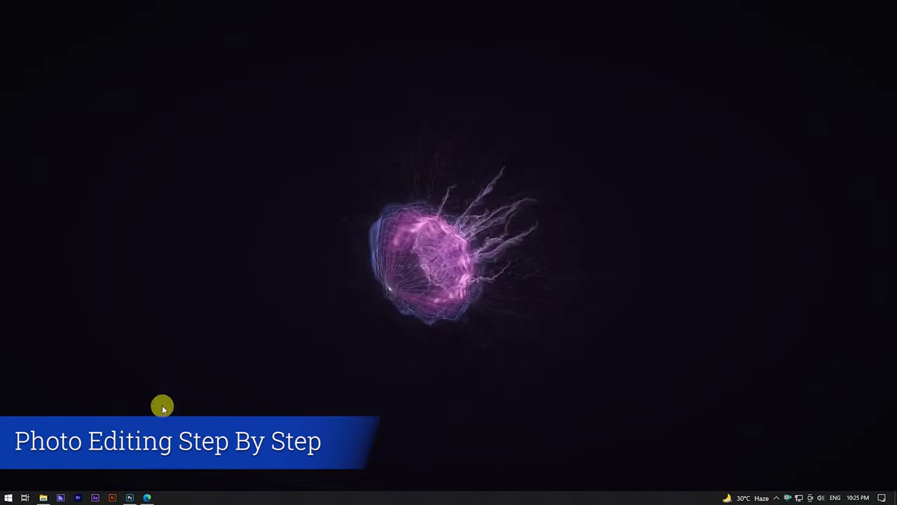
left_click(130, 496)
left_click(34, 122)
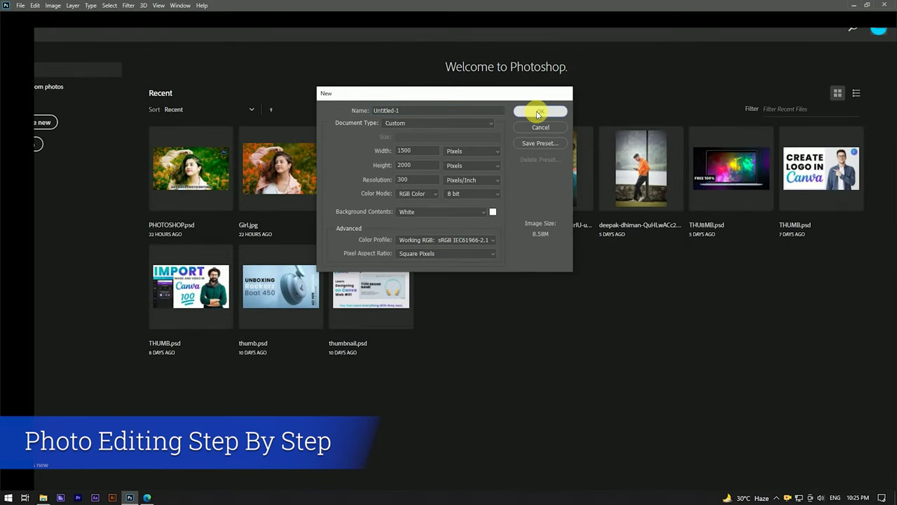
Create the 1500×2000 px document and place Boys.jpg onto the canvas.
left_click(539, 112)
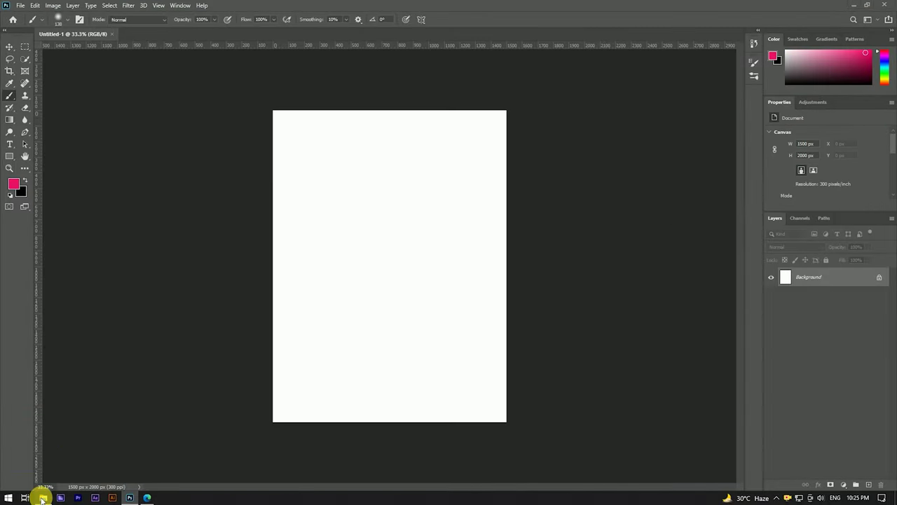
left_click(42, 498)
left_click_drag(607, 74, 354, 261)
left_click(449, 19)
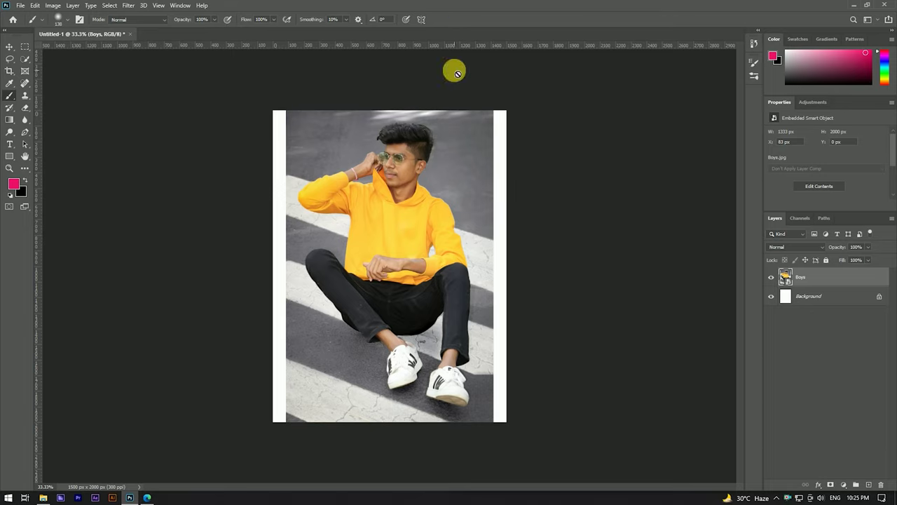
Free-transform and commit the Boys layer, then duplicate it as Boys copy.
left_click(9, 46)
left_click(851, 314)
left_click(838, 283)
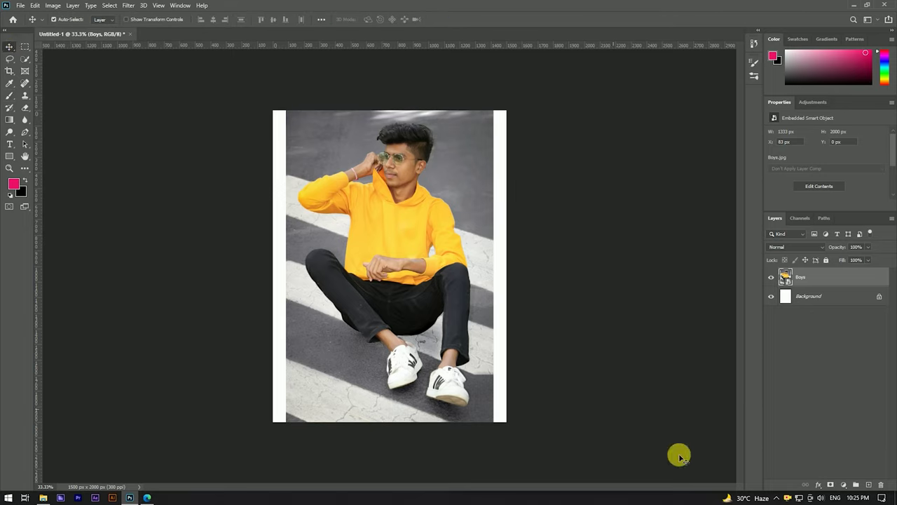
left_click(821, 498)
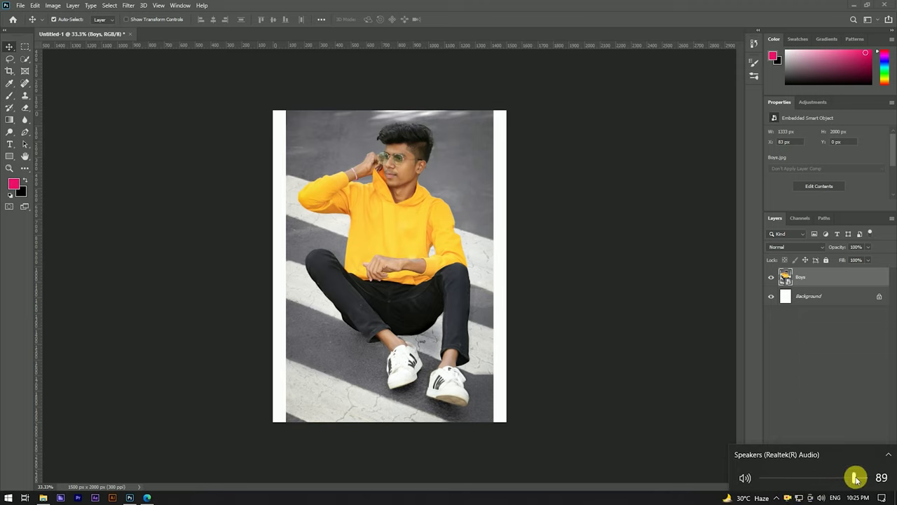
left_click(598, 499)
left_click(826, 281)
key("ctrl+t")
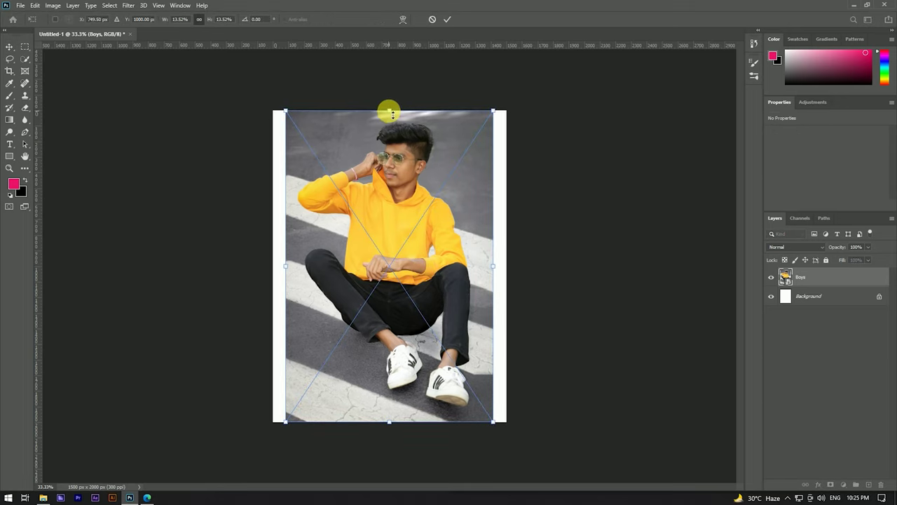
left_click(448, 19)
left_click_drag(855, 281, 870, 485)
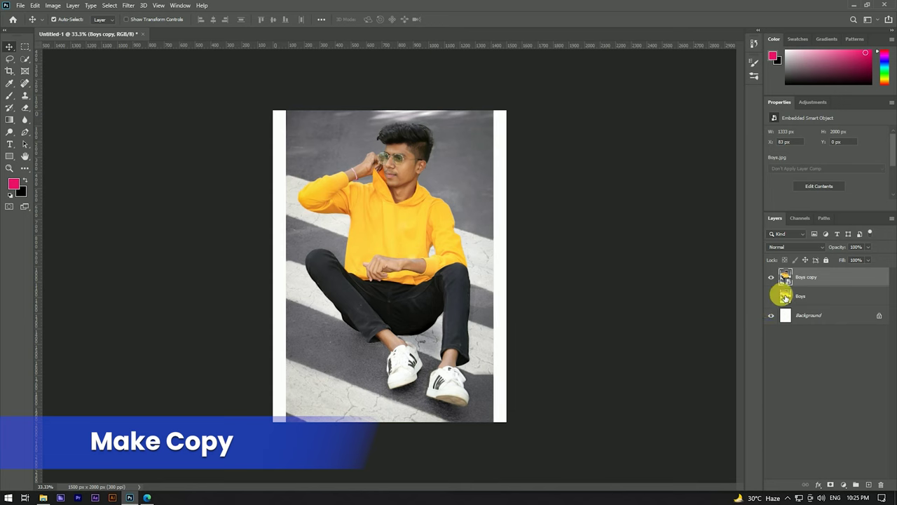
Rasterize the Boys copy layer.
right_click(811, 276)
left_click(727, 256)
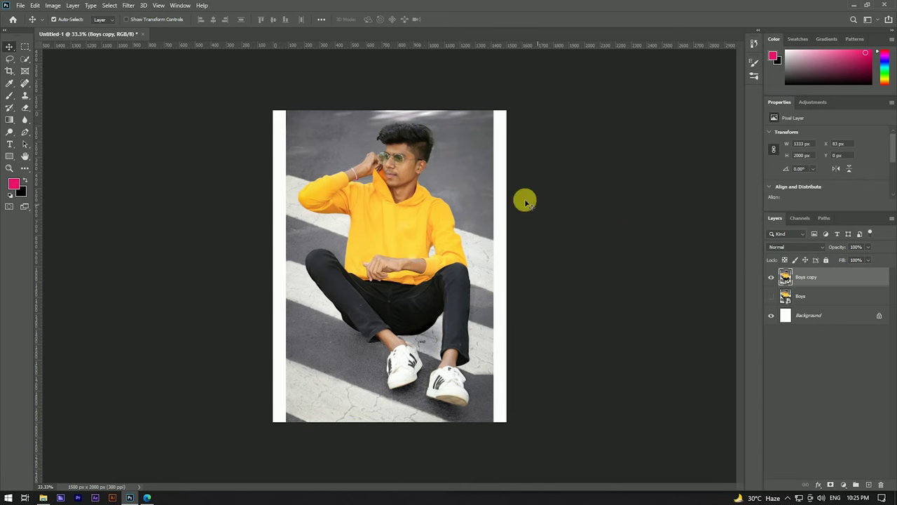
scroll(401, 150, "up", 2)
scroll(320, 169, "up", 2)
scroll(376, 120, "up", 2)
scroll(374, 126, "up", 1)
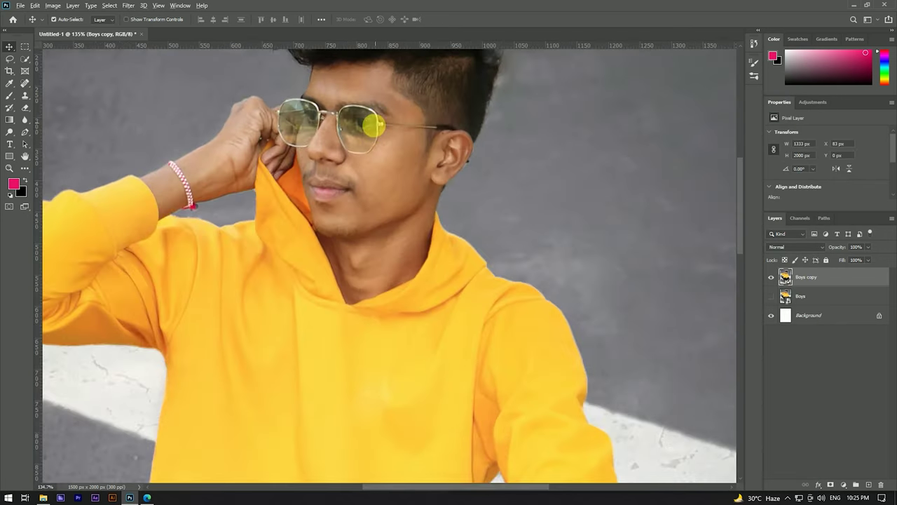
scroll(374, 126, "down", 2)
Select the boy with the Quick Selection tool.
left_click(23, 61)
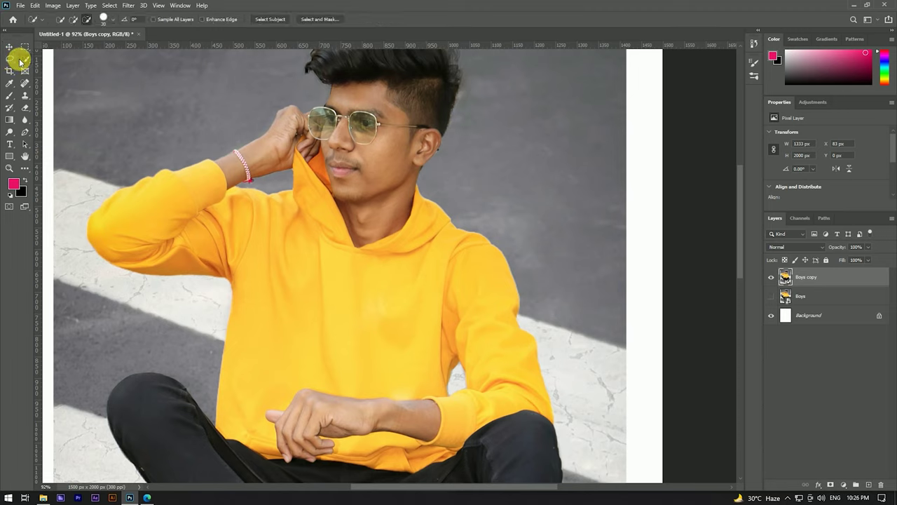
right_click(25, 62)
left_click(73, 60)
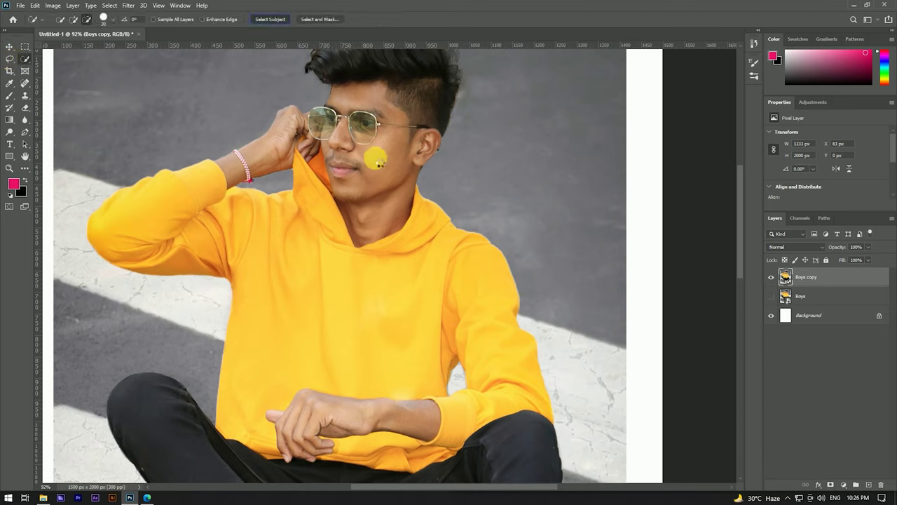
scroll(373, 157, "down", 3)
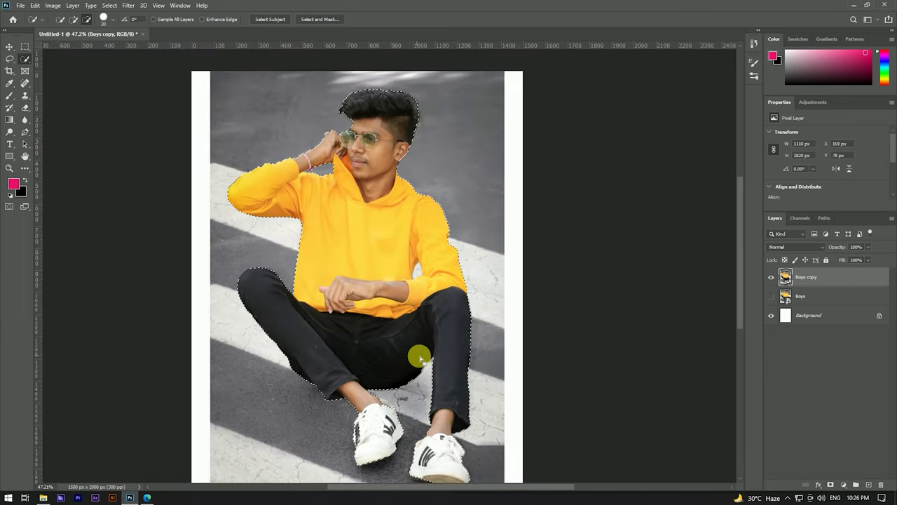
scroll(477, 411, "up", 2)
scroll(431, 286, "up", 3)
scroll(418, 302, "up", 1)
scroll(400, 281, "down", 3)
scroll(306, 235, "up", 1)
scroll(306, 234, "up", 2)
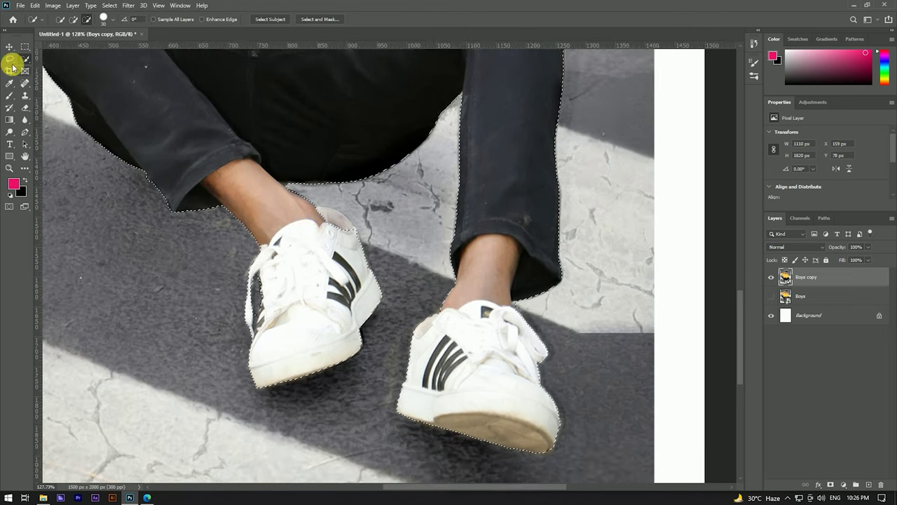
Fix the selection edge around the shoe heel and ankle with the Lasso tool.
left_click(9, 58)
scroll(300, 277, "down", 3)
scroll(293, 251, "up", 2)
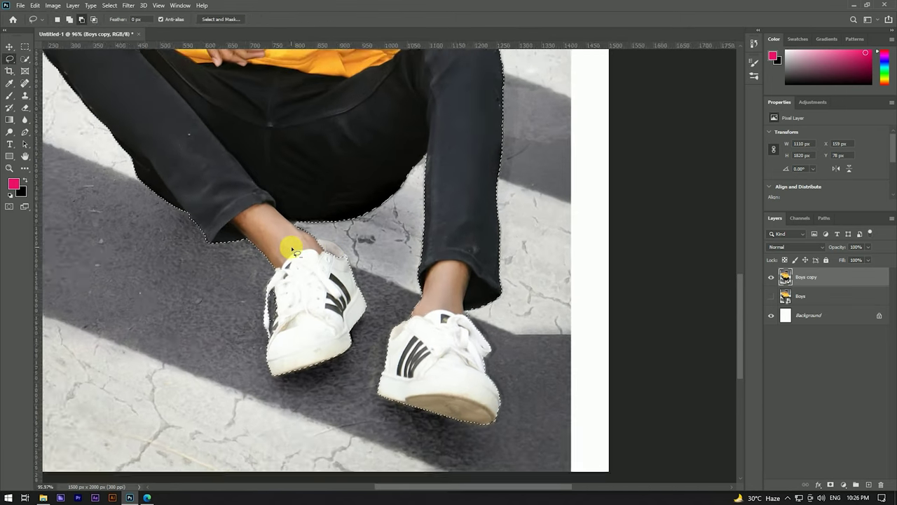
scroll(293, 250, "up", 1)
scroll(320, 252, "up", 2)
scroll(238, 259, "up", 1)
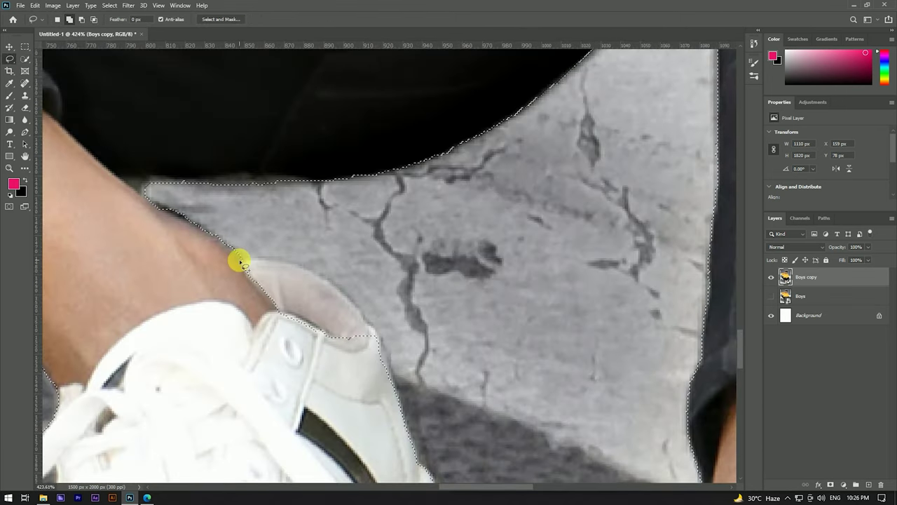
left_click_drag(355, 304, 238, 261)
left_click_drag(316, 181, 149, 177)
left_click_drag(343, 219, 327, 213)
scroll(327, 212, "down", 3)
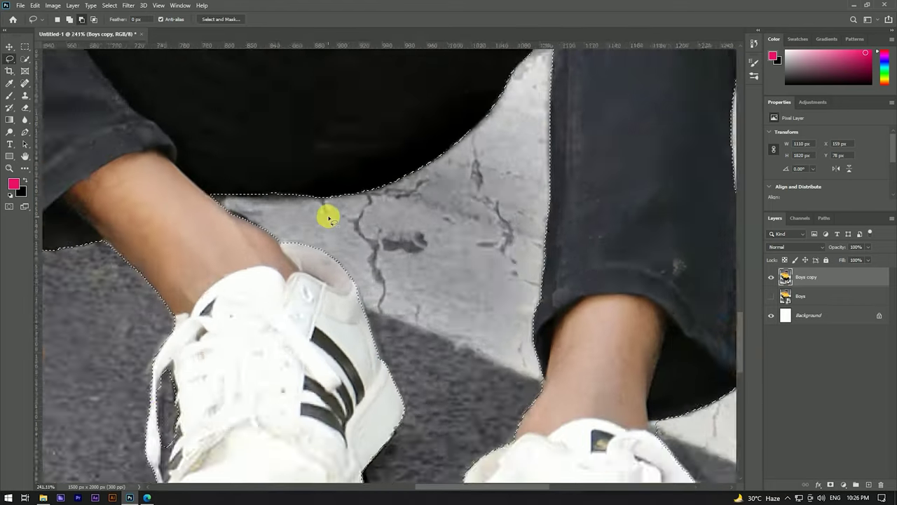
scroll(242, 252, "up", 1)
scroll(464, 317, "down", 1)
scroll(466, 317, "up", 3)
mouse_move(382, 289)
left_mouse_down()
mouse_move(356, 296)
mouse_move(384, 296)
left_mouse_up()
Tidy the selection along the shirt and around the bracelet gap.
scroll(274, 236, "down", 2)
scroll(345, 421, "down", 2)
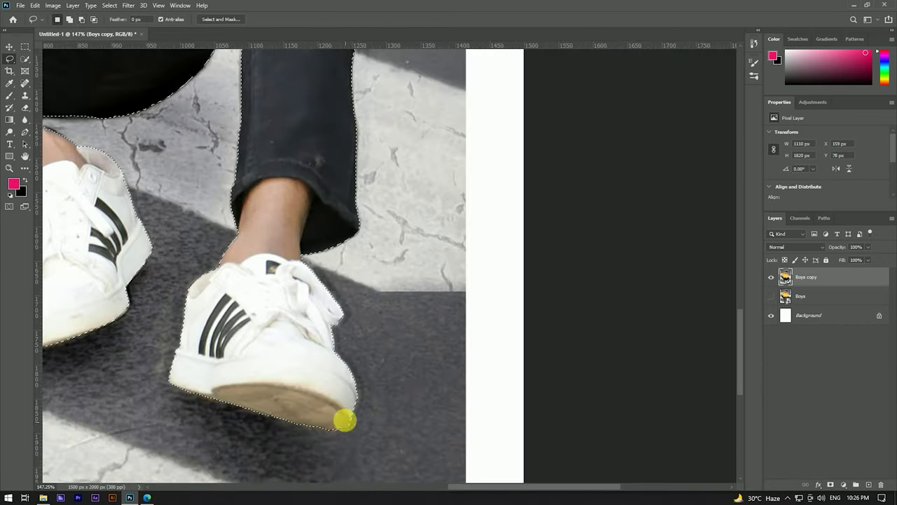
scroll(344, 421, "down", 3)
scroll(179, 217, "up", 5)
scroll(179, 219, "up", 4)
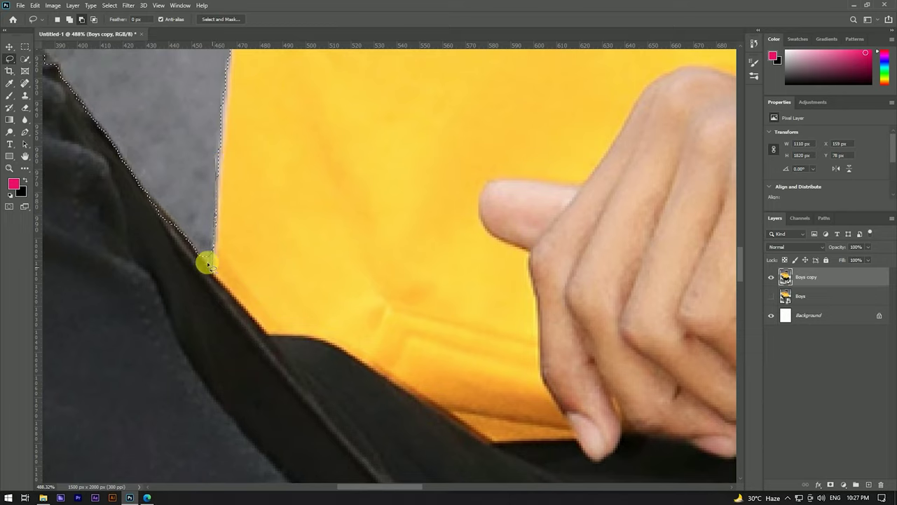
scroll(209, 265, "down", 3)
scroll(236, 80, "up", 2)
scroll(232, 181, "up", 2)
scroll(260, 184, "up", 2)
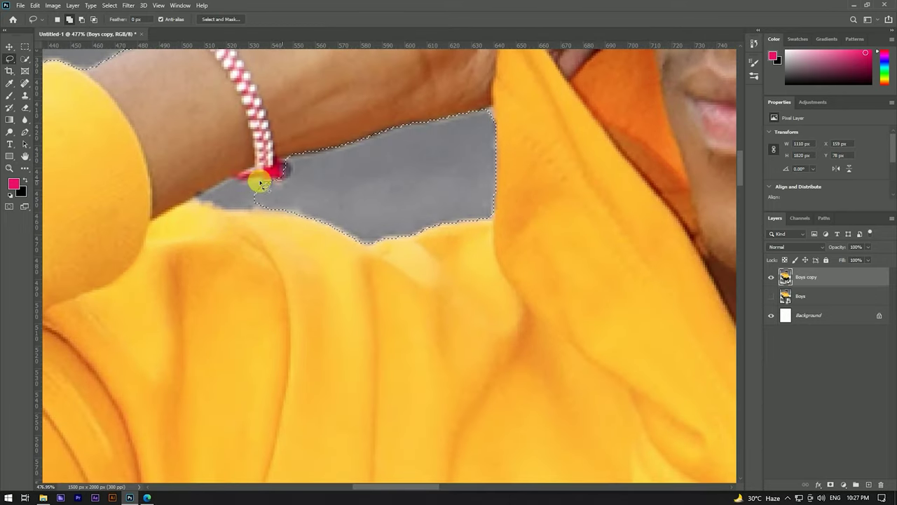
mouse_move(226, 209)
left_mouse_down()
mouse_move(281, 182)
mouse_move(234, 177)
left_mouse_up()
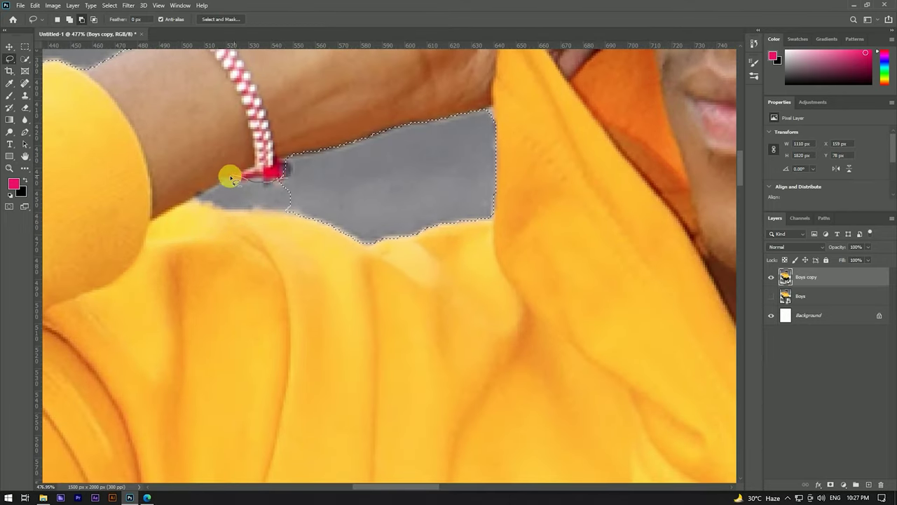
left_click_drag(256, 211, 258, 211)
Inspect the finished selection and open Select and Mask.
scroll(258, 210, "down", 2)
scroll(260, 206, "down", 1)
scroll(256, 187, "up", 4)
scroll(338, 181, "down", 3)
scroll(537, 131, "up", 1)
scroll(424, 180, "up", 1)
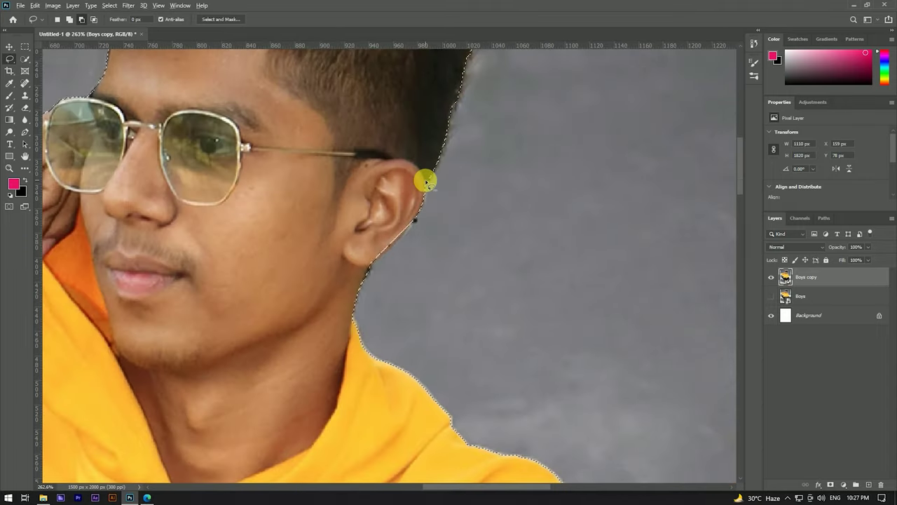
scroll(391, 210, "down", 1)
scroll(294, 88, "up", 1)
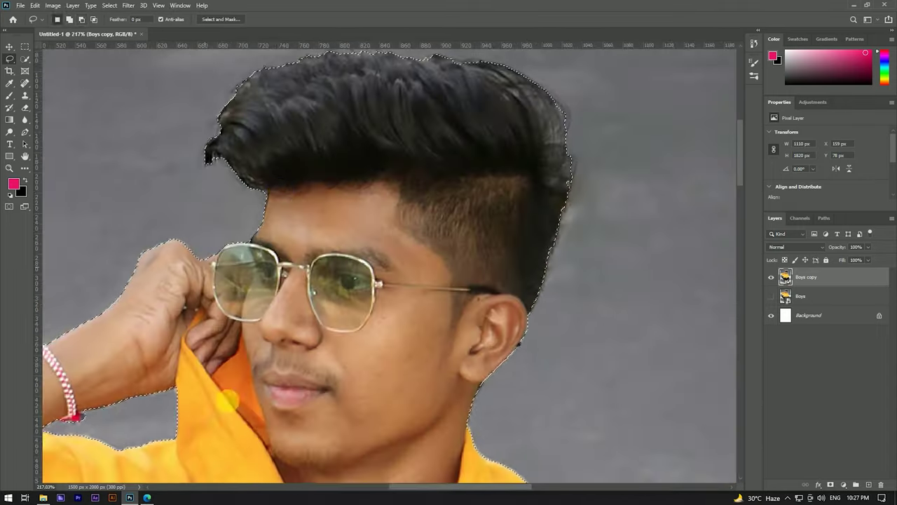
scroll(274, 203, "up", 1)
scroll(238, 291, "up", 1)
scroll(246, 266, "down", 1)
scroll(260, 234, "up", 1)
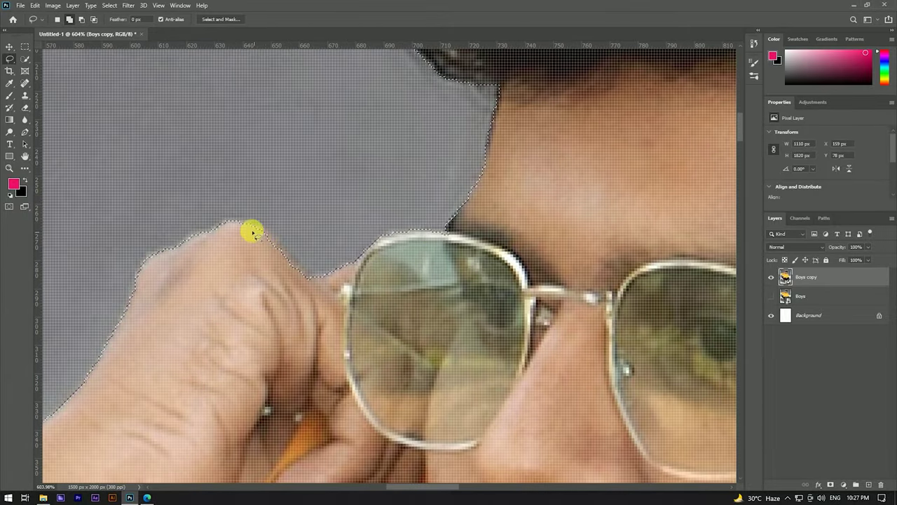
scroll(280, 253, "down", 2)
scroll(420, 256, "up", 1)
scroll(495, 441, "down", 1)
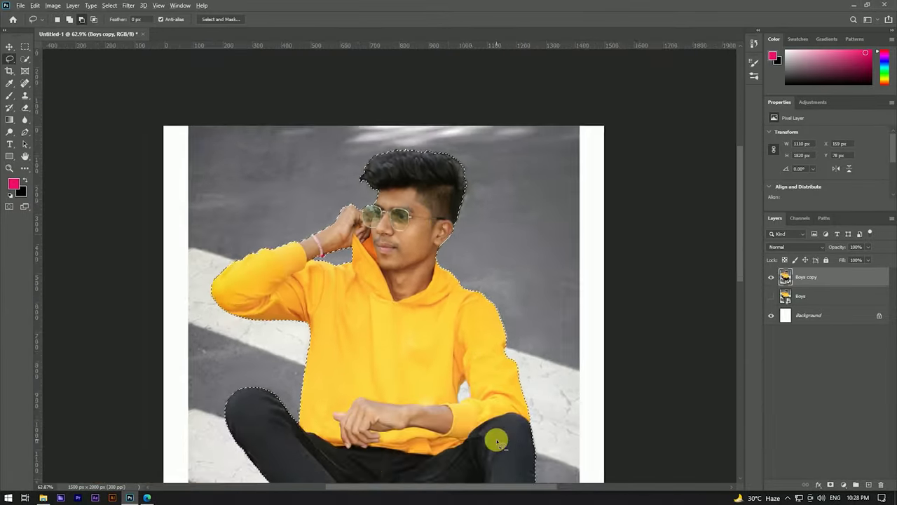
scroll(419, 244, "up", 3)
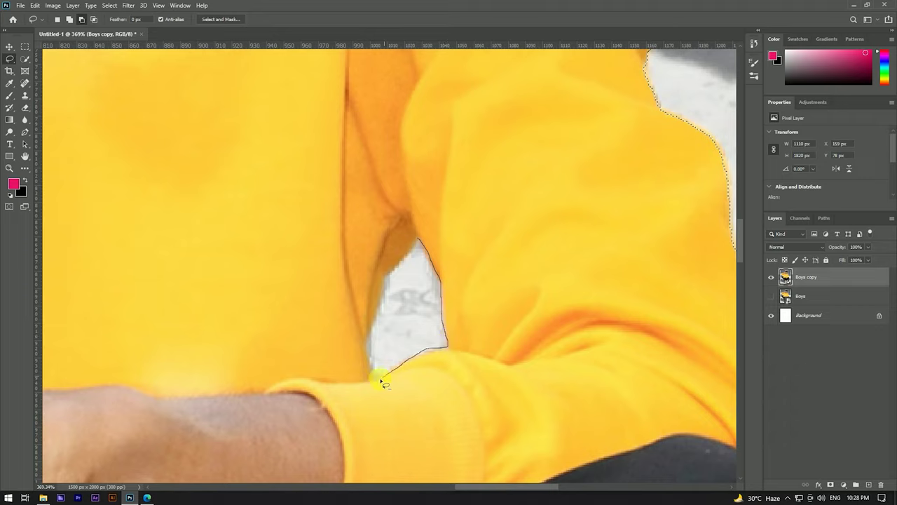
scroll(379, 301, "up", 1)
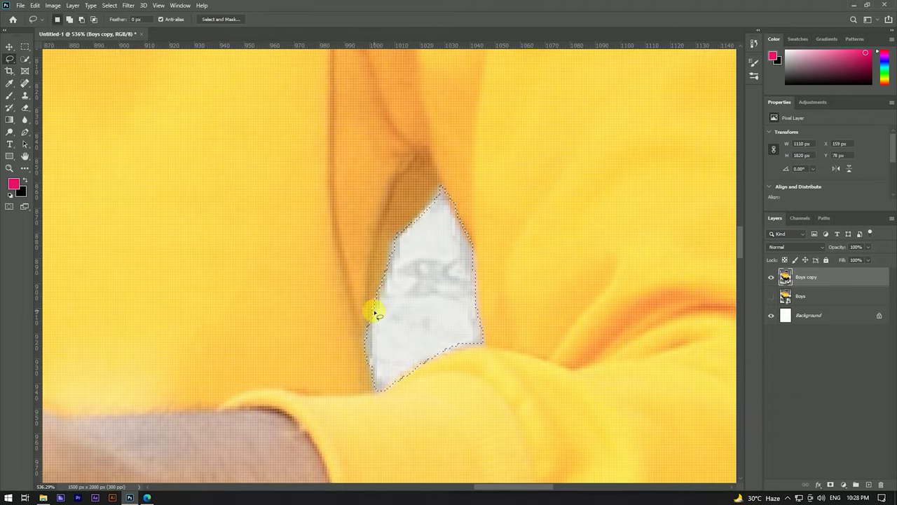
scroll(426, 251, "down", 3)
scroll(425, 250, "down", 3)
scroll(411, 366, "up", 4)
scroll(401, 350, "down", 1)
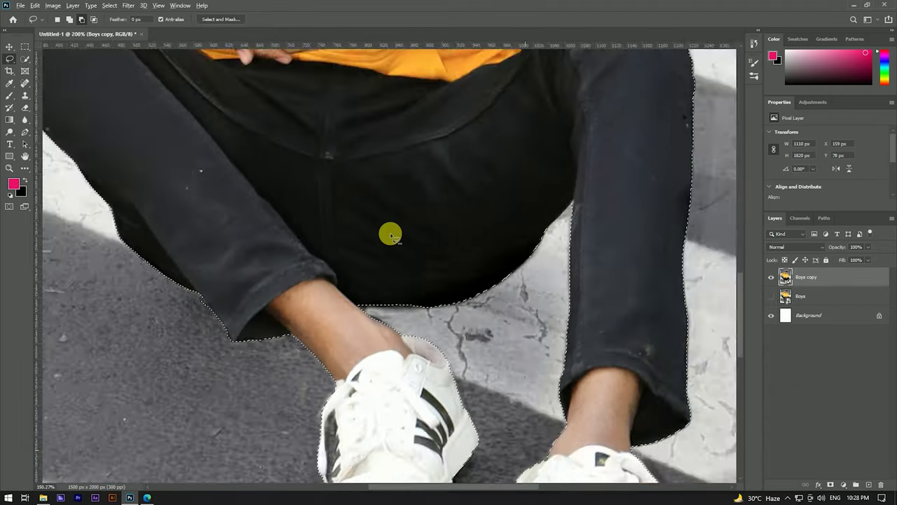
scroll(390, 234, "down", 2)
left_click(219, 19)
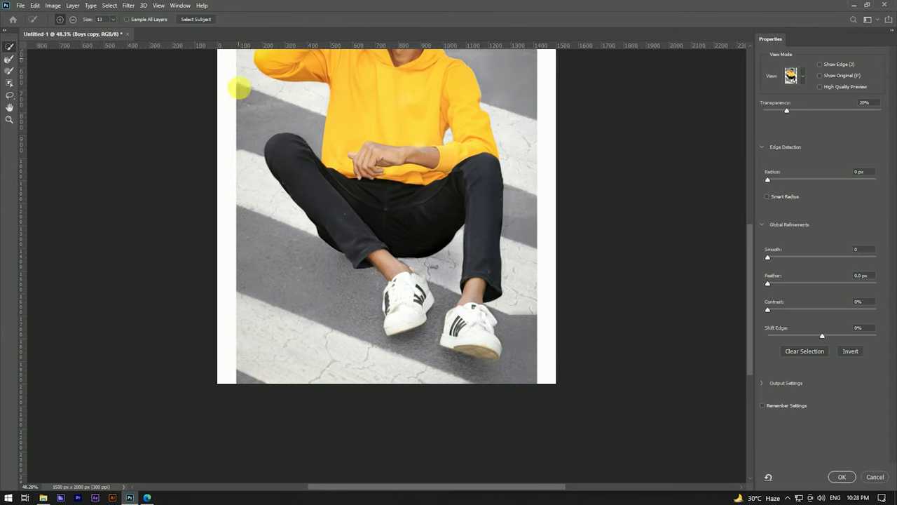
Set the Select and Mask view mode to Black & White.
scroll(412, 140, "up", 1)
scroll(421, 140, "up", 3)
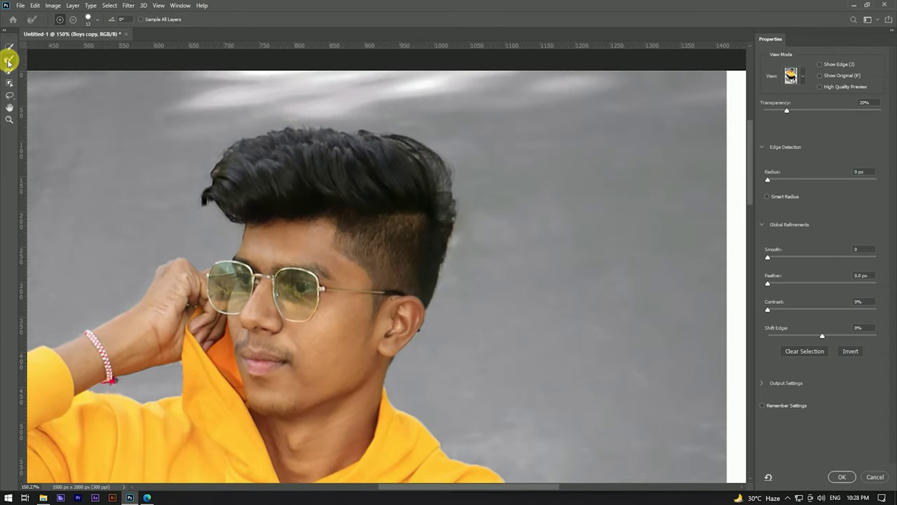
left_click(805, 76)
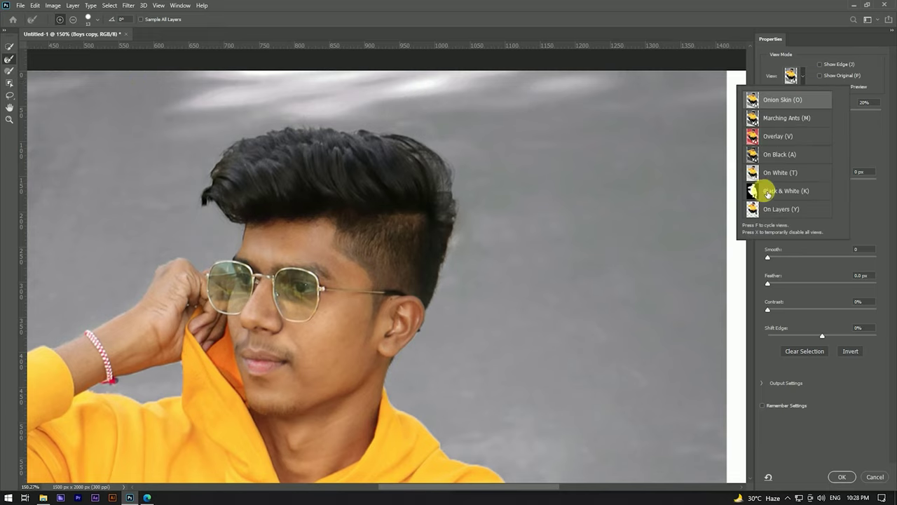
left_click(784, 191)
left_click(255, 154)
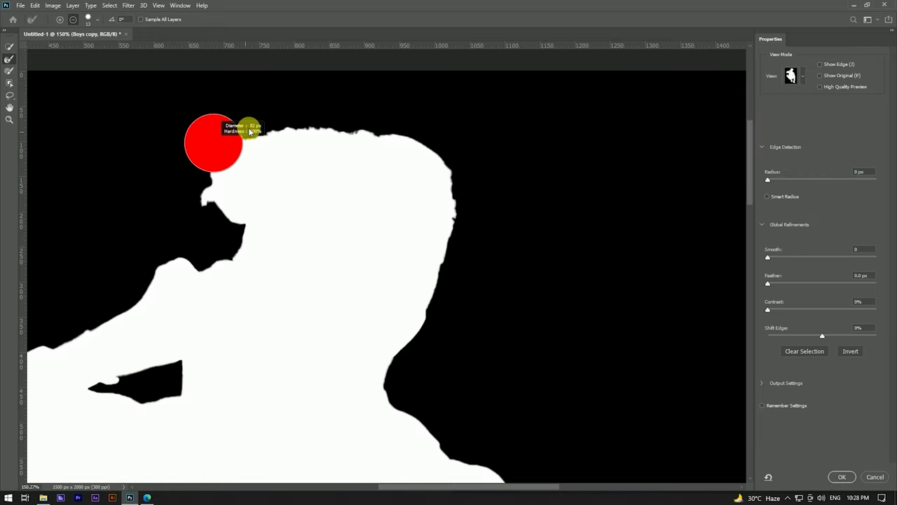
Resize the Refine Edge Brush and paint along the hair to recover fine strands.
left_click_drag(228, 151, 195, 4)
left_click_drag(240, 242, 220, 154)
left_click_drag(210, 186, 242, 184)
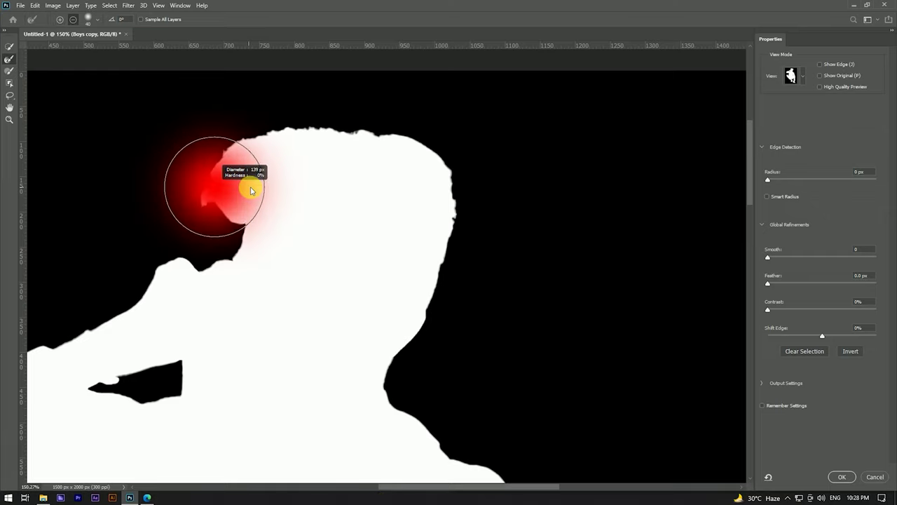
left_click_drag(281, 157, 281, 241)
left_click_drag(182, 196, 309, 227)
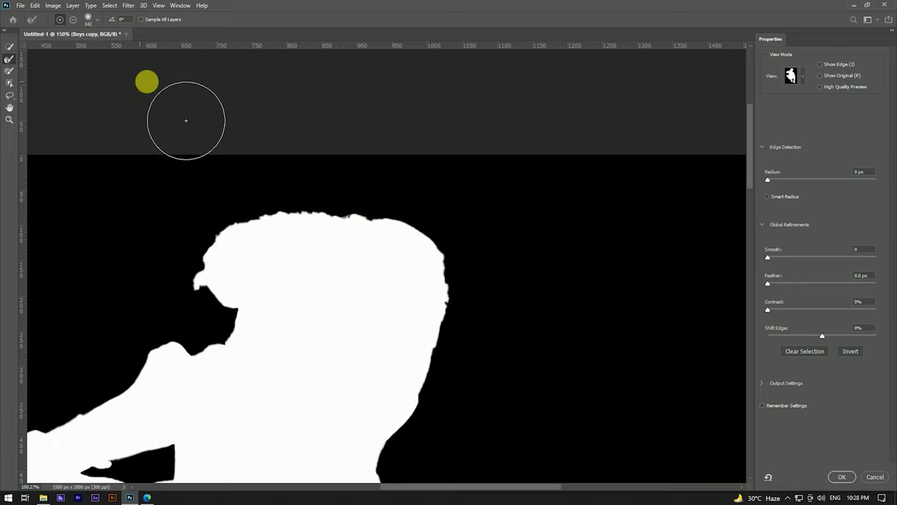
scroll(284, 183, "down", 3)
left_click_drag(287, 176, 270, 196)
mouse_move(246, 240)
left_mouse_down()
mouse_move(281, 208)
mouse_move(334, 204)
mouse_move(401, 227)
mouse_move(421, 263)
mouse_move(416, 316)
mouse_move(426, 244)
mouse_move(306, 189)
mouse_move(220, 202)
mouse_move(287, 176)
mouse_move(395, 186)
mouse_move(450, 213)
mouse_move(239, 205)
left_mouse_up()
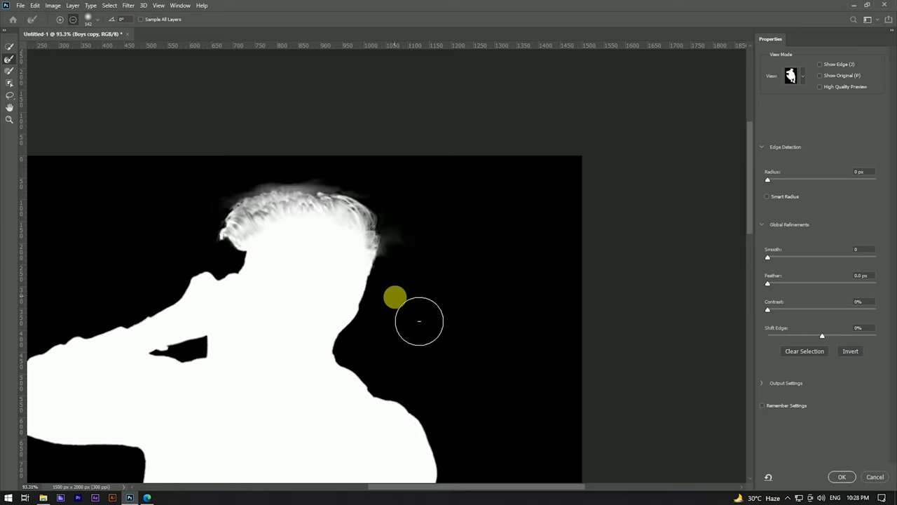
Set Smooth 3, Feather 1.0 px and Contrast 44%, and apply the refinement.
scroll(354, 154, "down", 3)
scroll(355, 154, "down", 1)
scroll(434, 154, "up", 1)
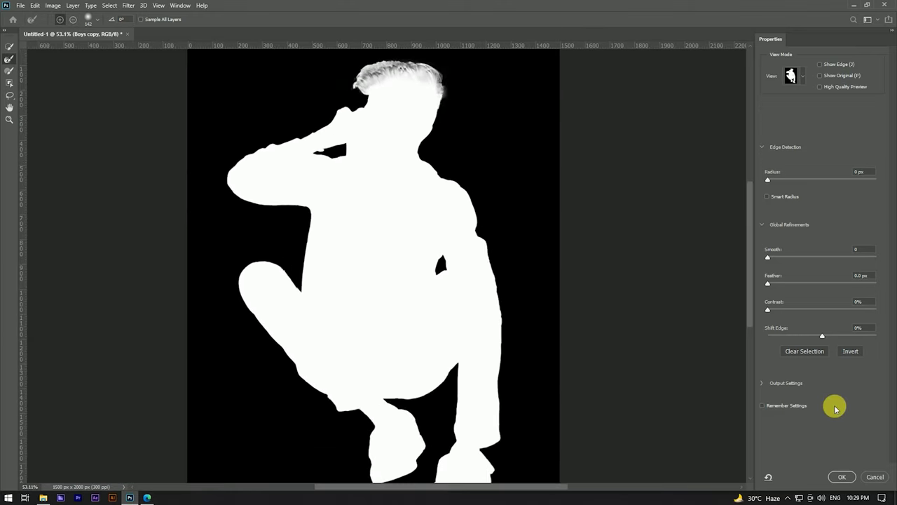
left_click_drag(769, 258, 771, 258)
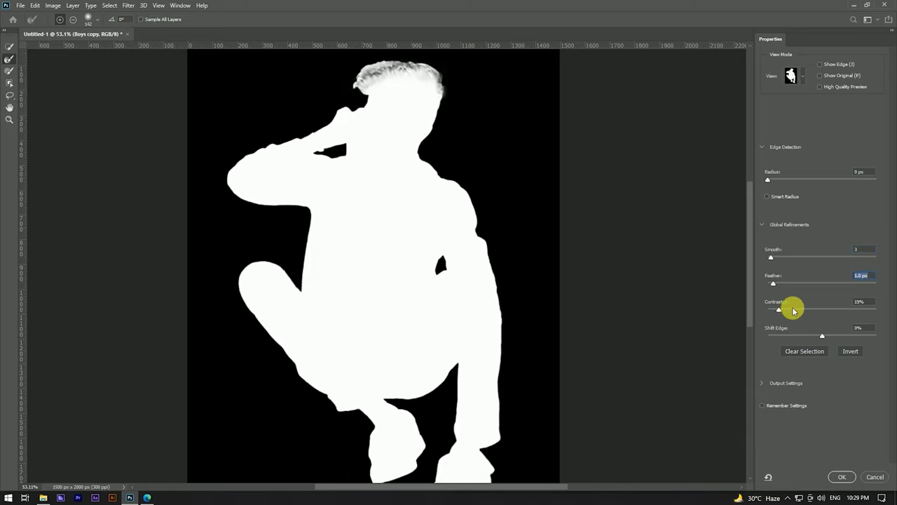
left_click_drag(794, 310, 816, 308)
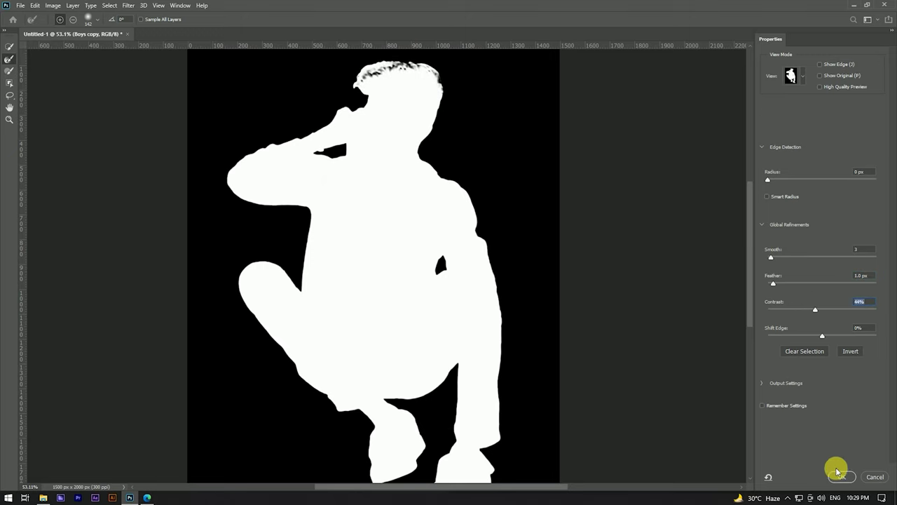
left_click(841, 476)
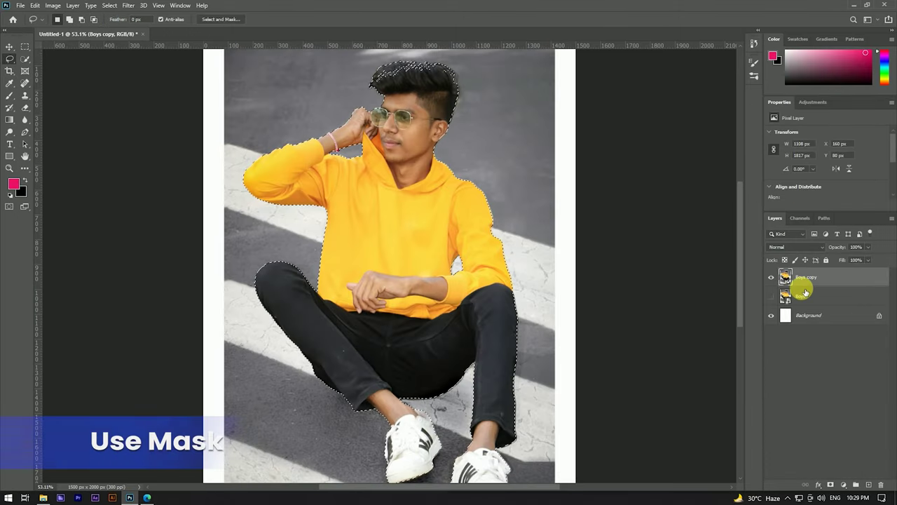
Add a layer mask to Boys copy from the selection.
left_click(830, 485)
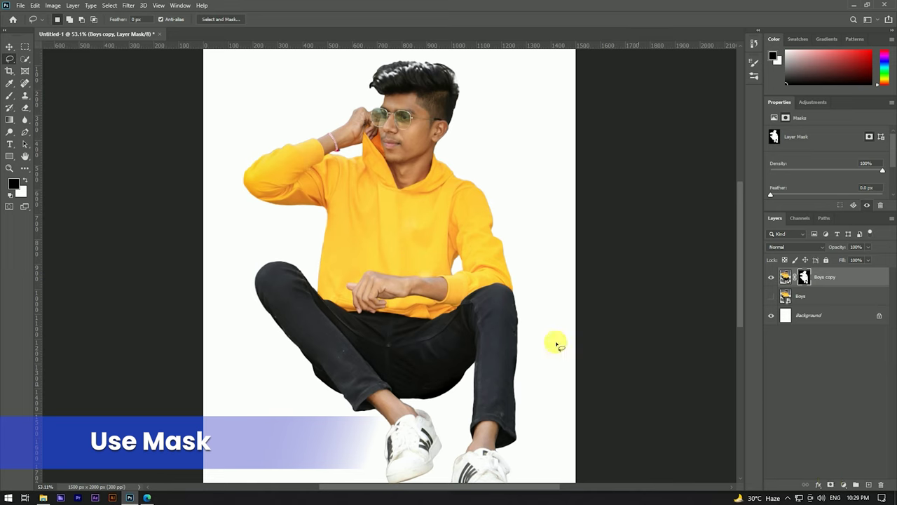
scroll(359, 206, "down", 3)
scroll(355, 201, "up", 2)
scroll(406, 245, "up", 3)
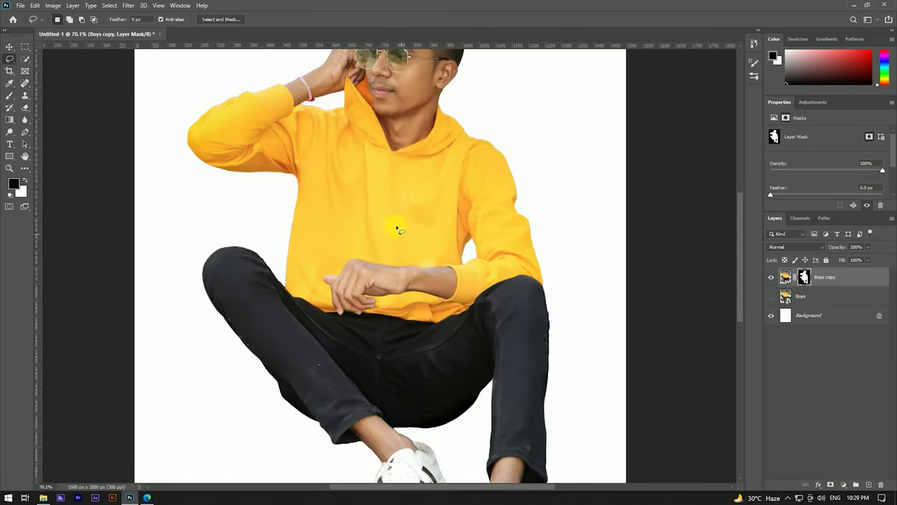
scroll(396, 231, "down", 4)
scroll(456, 273, "up", 3)
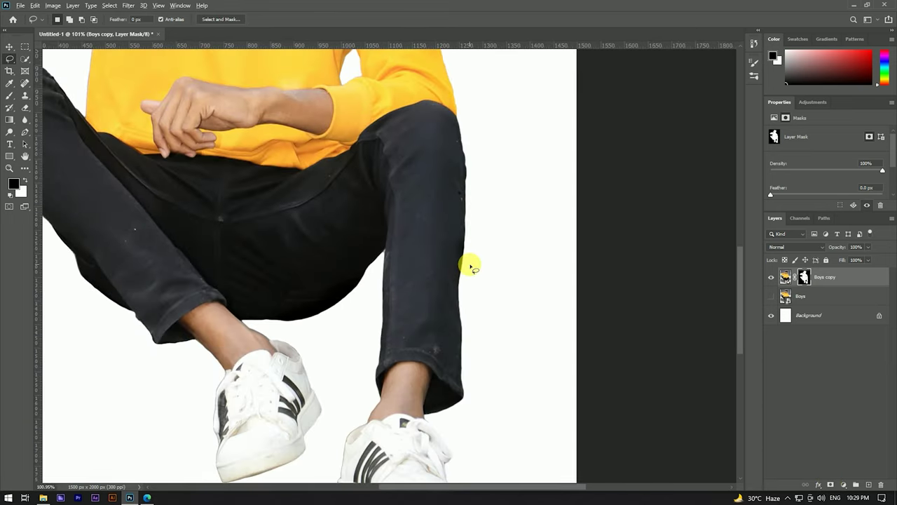
scroll(470, 262, "down", 2)
Hide the white Background layer, duplicate the masked layer as Boys copy 2, and hide Boys copy.
left_click(770, 315)
scroll(418, 270, "down", 2)
scroll(393, 175, "up", 2)
scroll(364, 171, "up", 3)
scroll(352, 168, "down", 3)
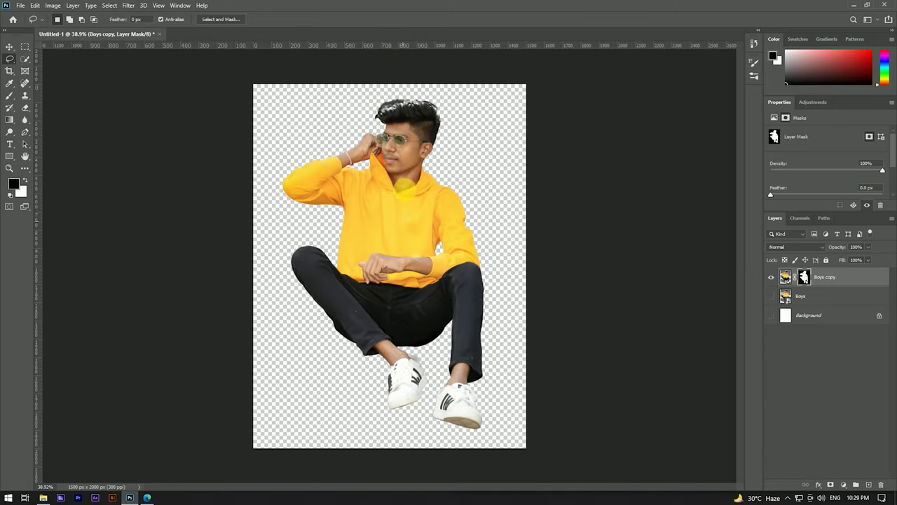
scroll(402, 138, "up", 3)
scroll(403, 138, "down", 2)
scroll(402, 138, "down", 1)
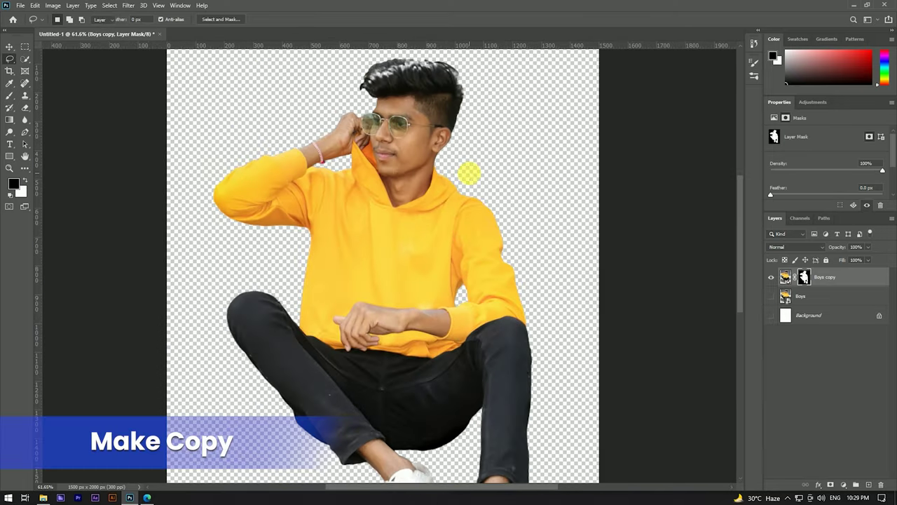
key("v")
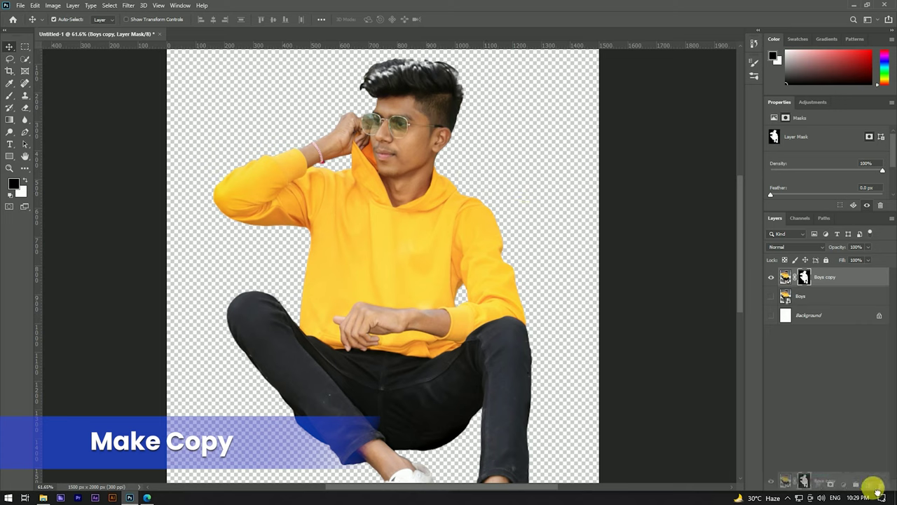
left_click_drag(862, 282, 868, 483)
left_click(772, 296)
Show Boys copy, duplicate Boys copy 2, and convert all three copies into one smart object.
right_click(839, 275)
left_click(772, 296)
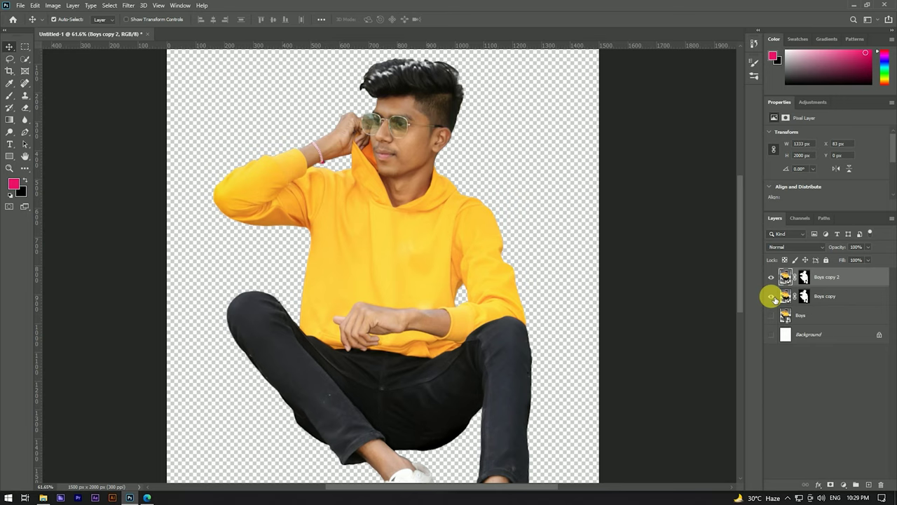
left_click_drag(851, 280, 872, 487)
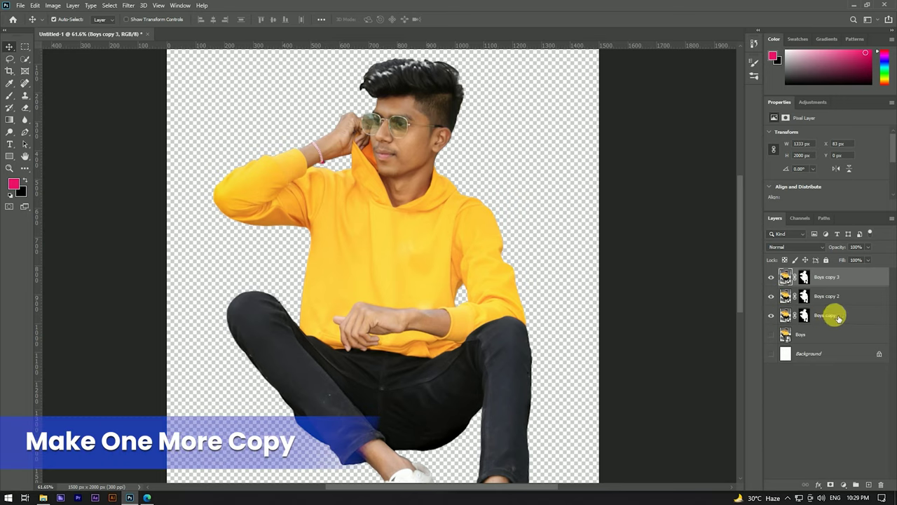
left_click(839, 316, "shift")
right_click(826, 279)
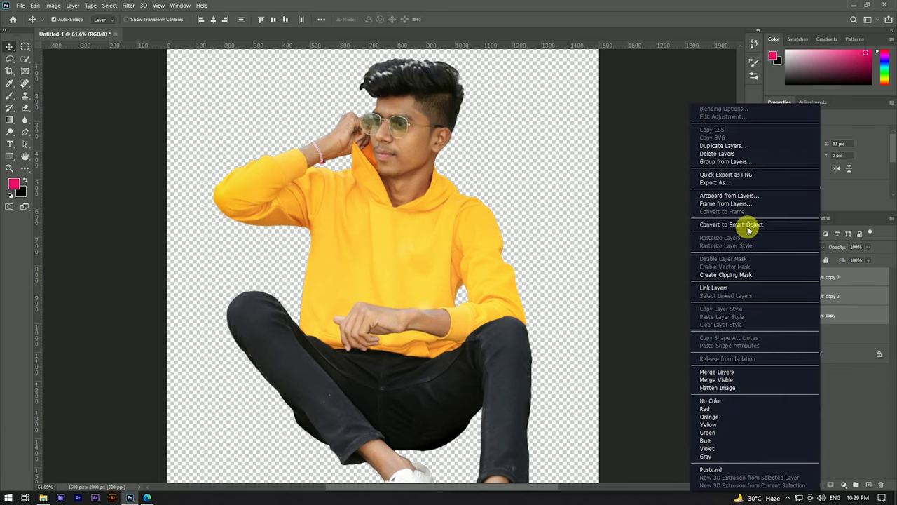
left_click(729, 226)
Duplicate the Boys copy 3 smart object as Boys copy 4 and hide Boys copy 3.
left_click(771, 277)
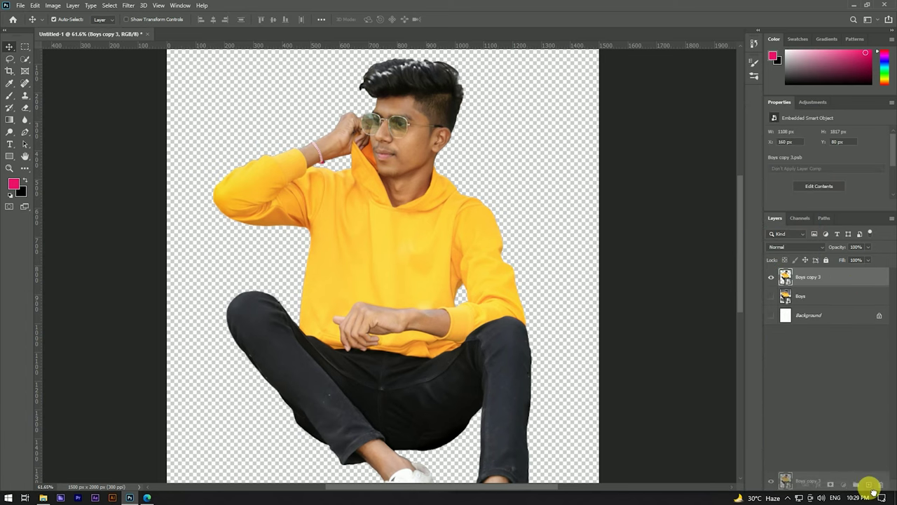
left_click_drag(863, 282, 869, 484)
left_click(771, 296)
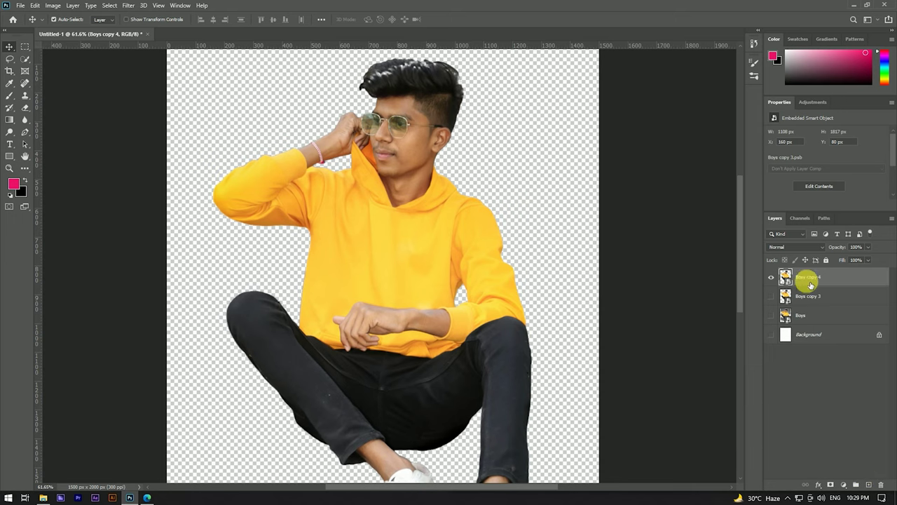
scroll(404, 256, "down", 3)
scroll(340, 206, "up", 2)
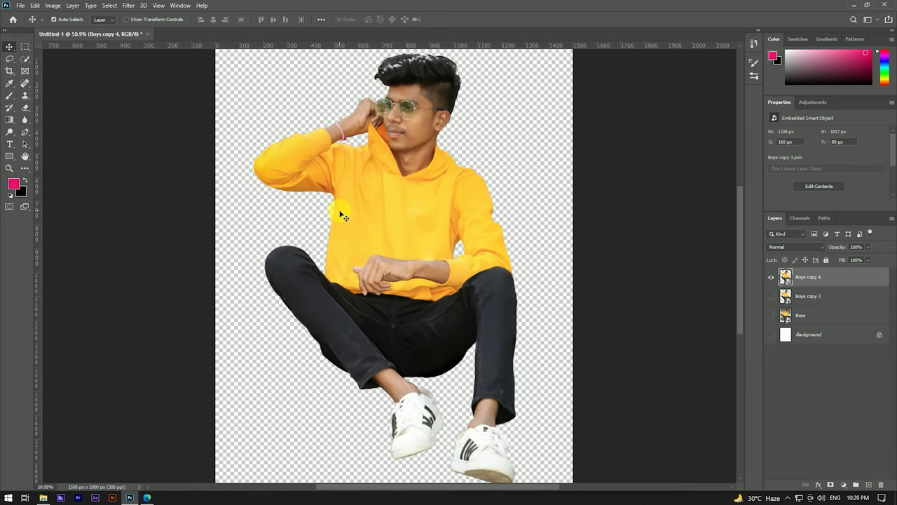
Place the autumn leaves photo into the document below the Boys copy 4 layer.
left_click(44, 498)
left_click_drag(551, 70, 339, 172)
scroll(473, 274, "down", 4)
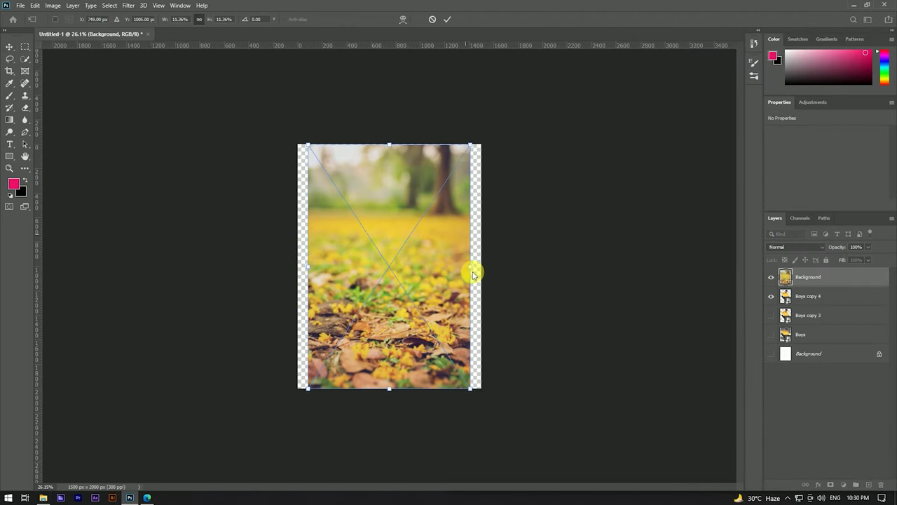
left_click_drag(817, 296, 815, 306)
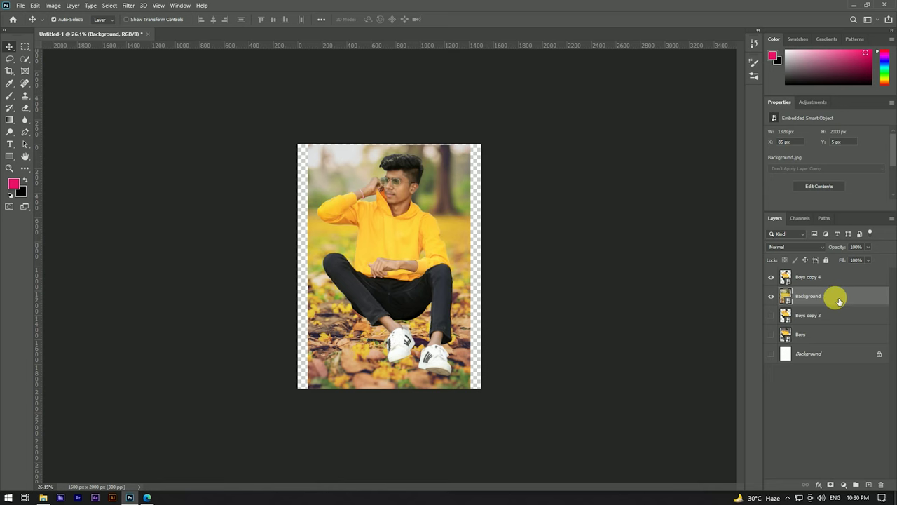
Scale the autumn photo to fill the canvas and duplicate it as Background copy.
scroll(336, 208, "up", 3)
scroll(439, 192, "down", 1)
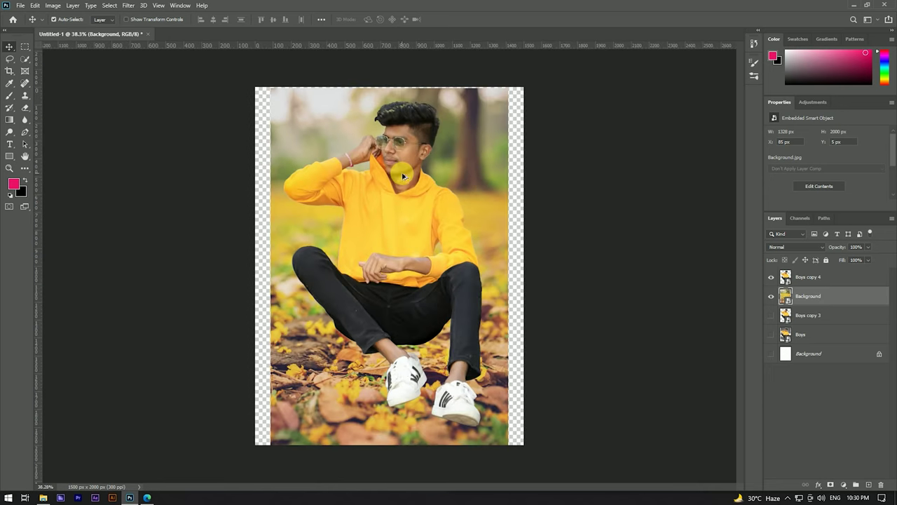
key("ctrl+t")
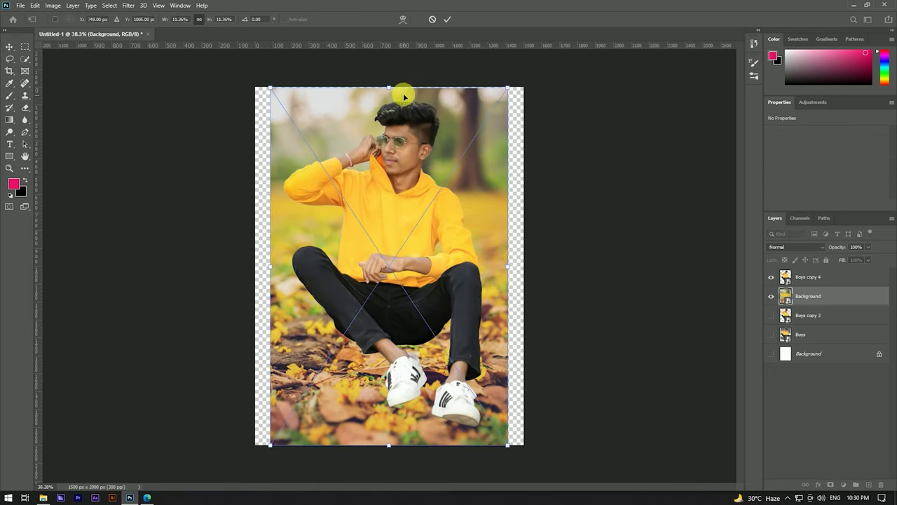
left_click_drag(388, 89, 388, 74)
mouse_move(516, 254)
left_mouse_down()
mouse_move(525, 264)
mouse_move(499, 249)
left_mouse_up()
left_click(445, 19)
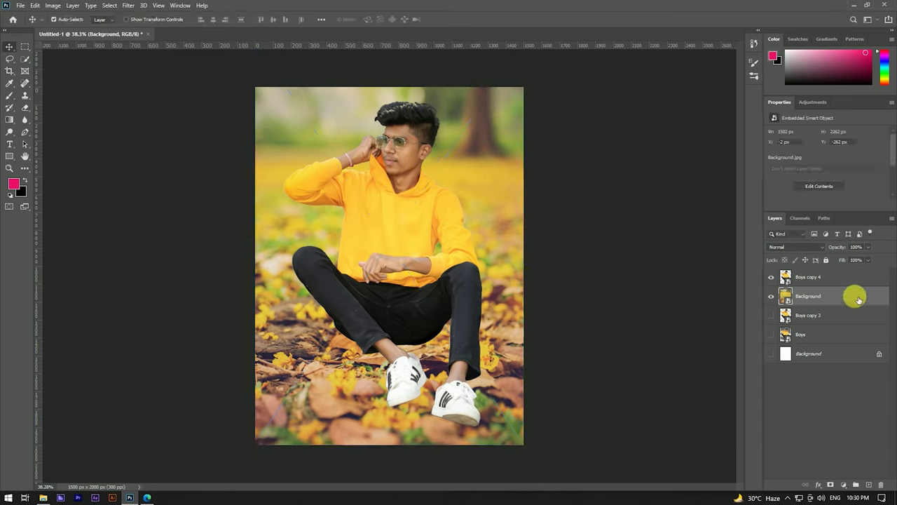
left_click_drag(859, 299, 869, 485)
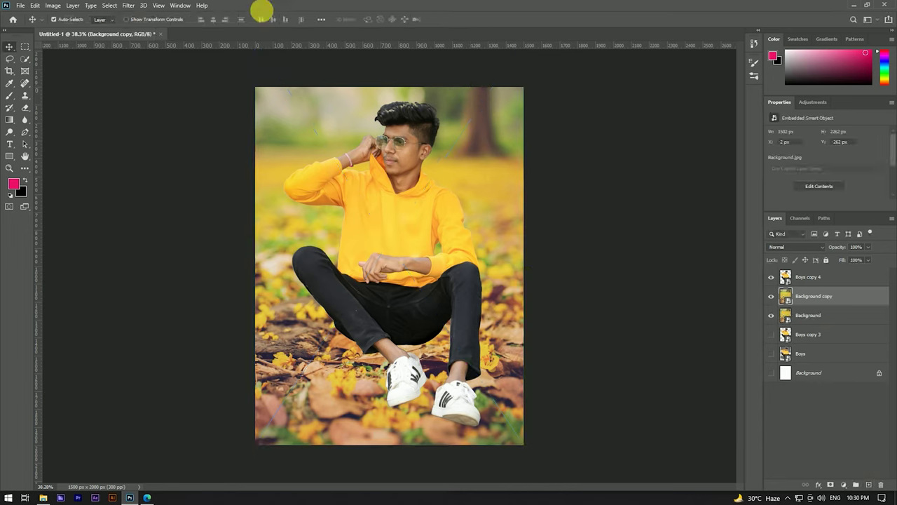
Apply a Gaussian Blur of radius 5.8 to the Background copy layer.
left_click(127, 7)
mouse_move(134, 111)
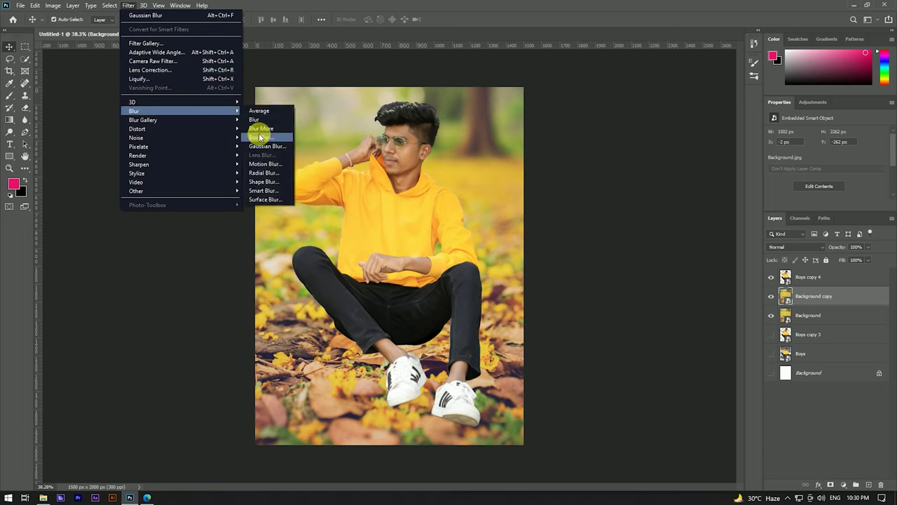
left_click(267, 146)
left_click_drag(552, 248, 583, 249)
left_click(663, 123)
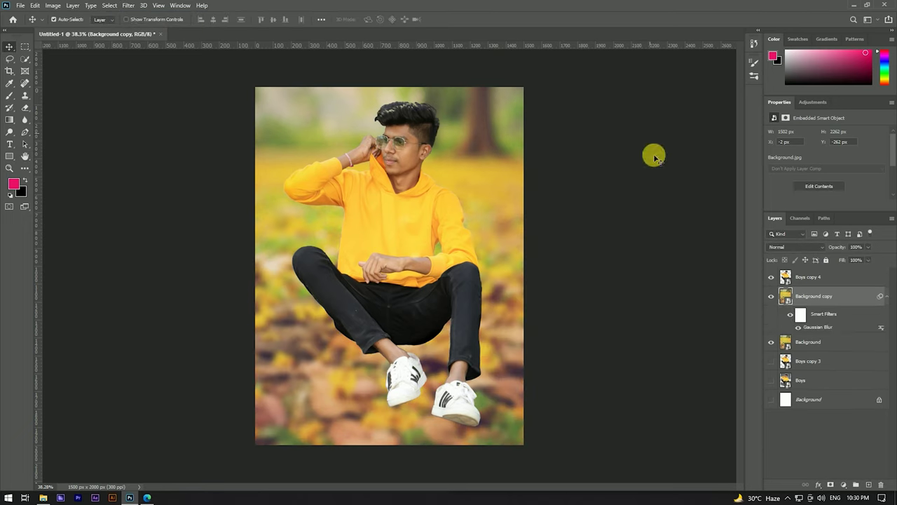
left_click(887, 297)
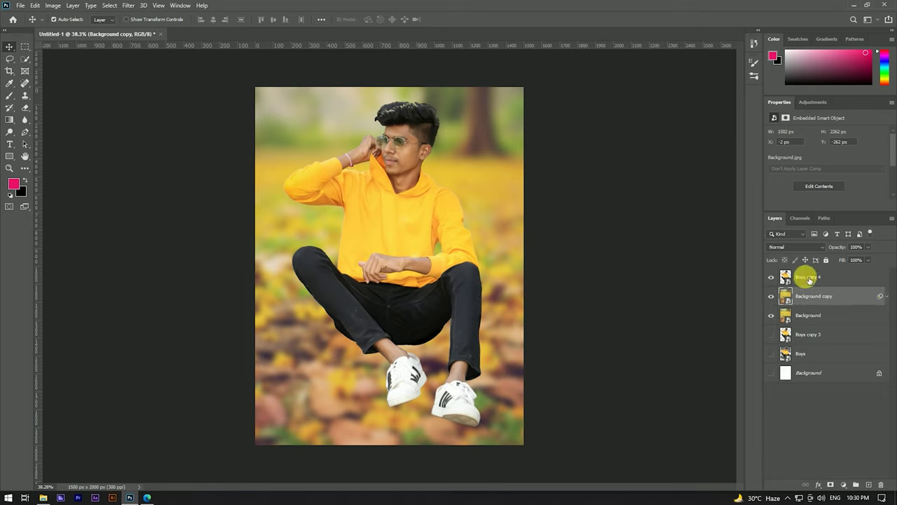
Mask the Background copy, painting black with a large brush around the lower ground and shoes.
left_click(809, 279)
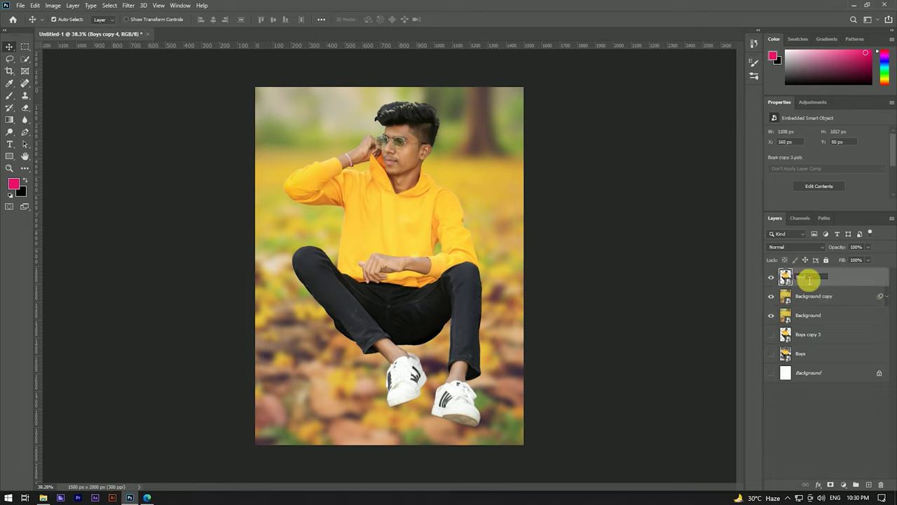
left_click(823, 298)
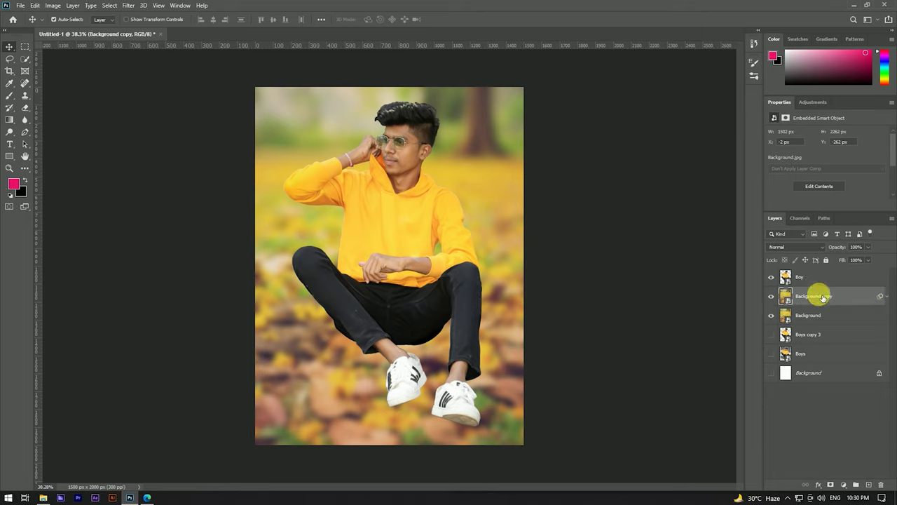
left_click(830, 485)
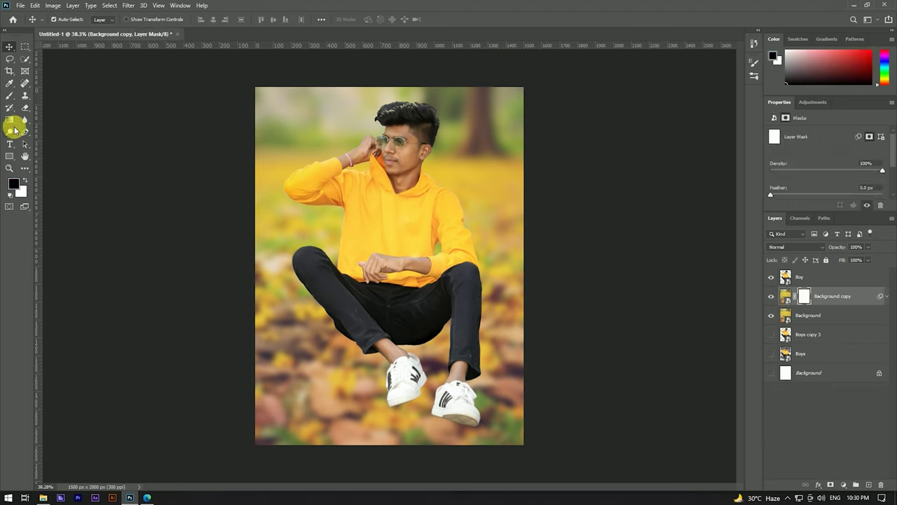
left_click(10, 96)
left_click_drag(374, 216, 392, 211)
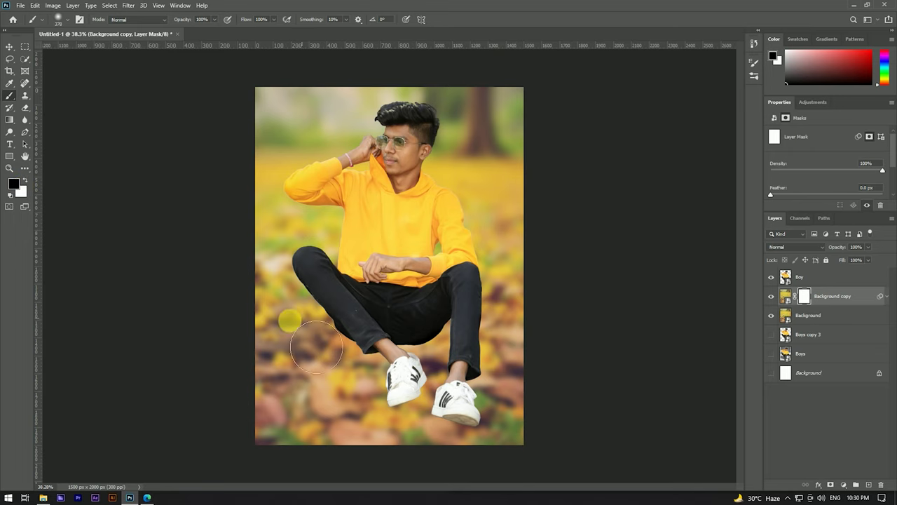
left_click_drag(323, 337, 309, 294)
left_click_drag(501, 354, 489, 423)
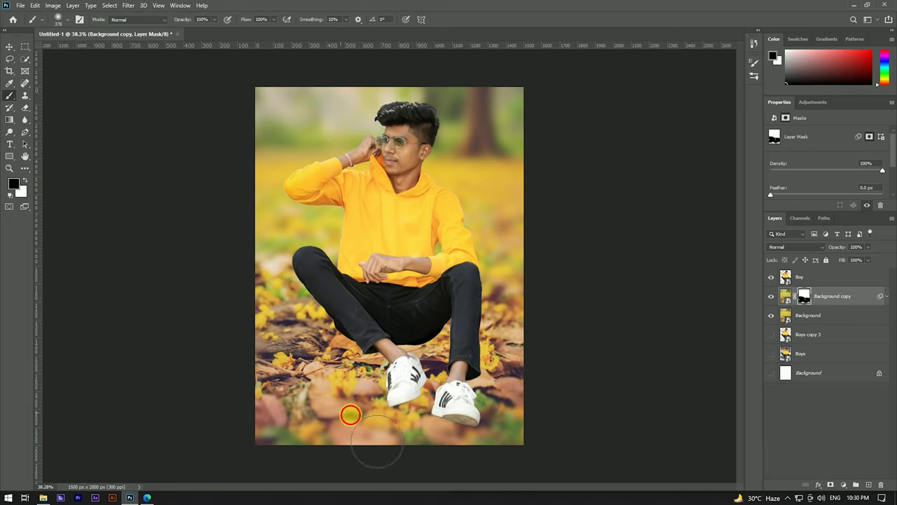
Return to the Move tool and reselect the Background copy layer.
scroll(382, 317, "down", 2)
scroll(425, 297, "down", 1)
scroll(414, 279, "up", 2)
key("v")
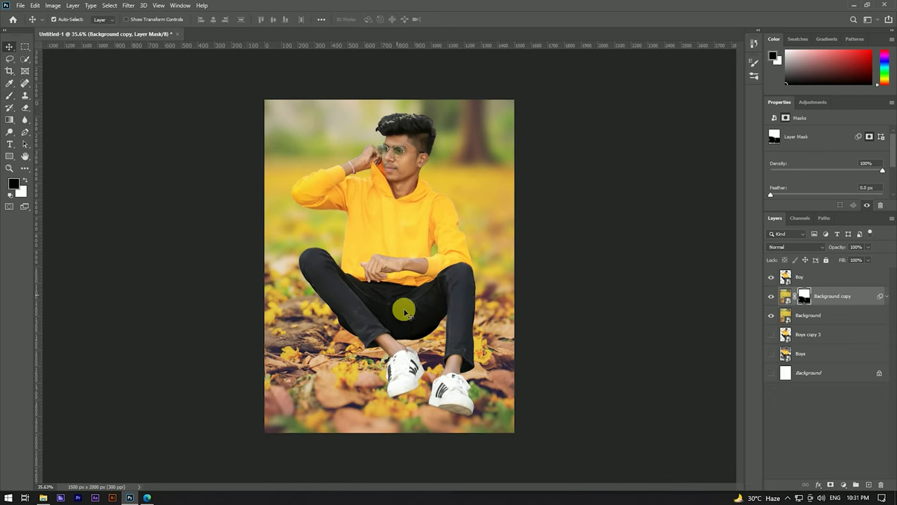
scroll(409, 285, "up", 5)
scroll(391, 248, "down", 5)
scroll(457, 371, "up", 1)
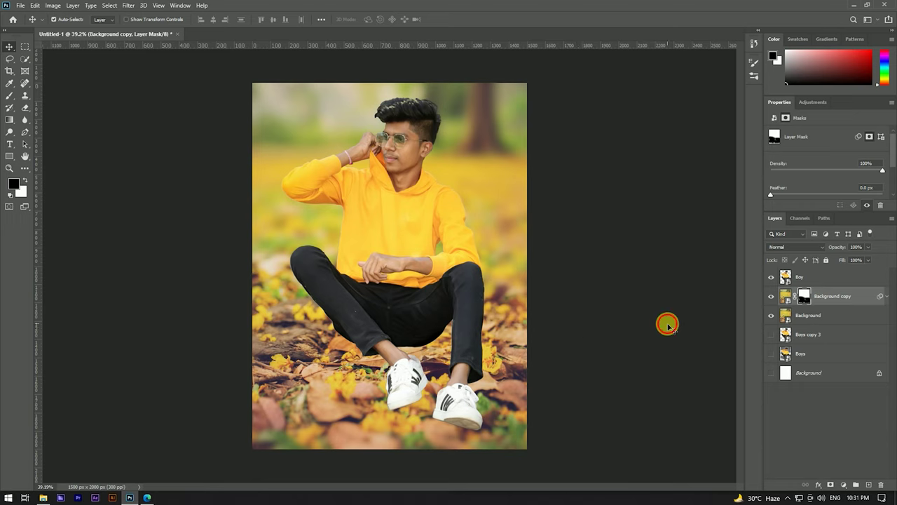
left_click(668, 325)
left_click(867, 299)
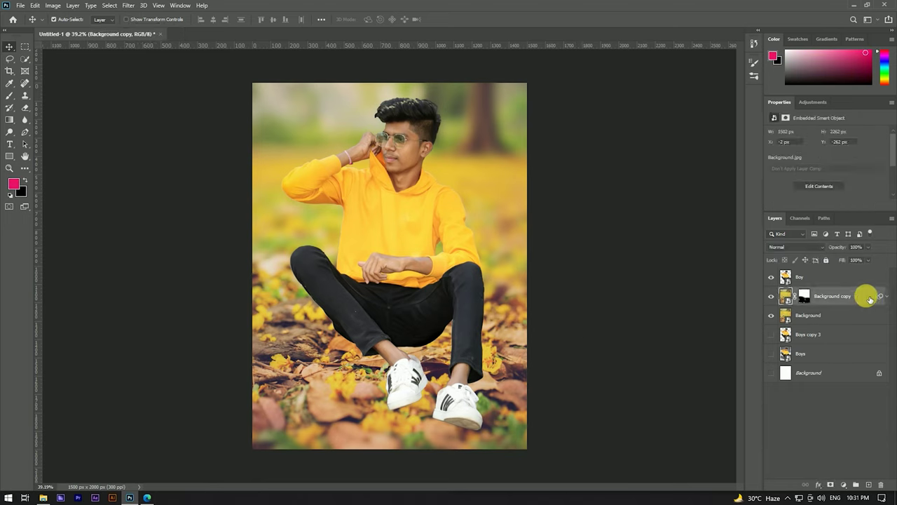
Duplicate the masked Background copy above the Boy layer and paint its mask over the shoes.
left_click_drag(872, 300, 871, 485)
left_click_drag(868, 297, 859, 272)
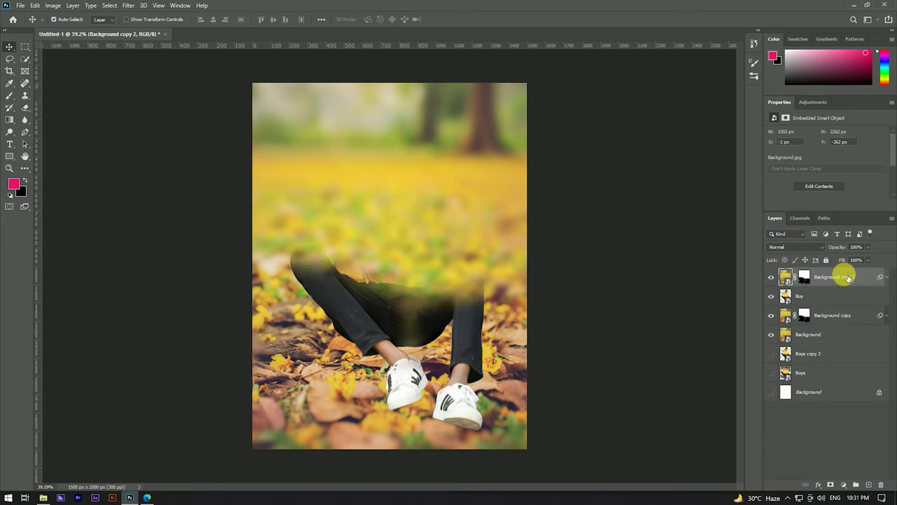
key("b")
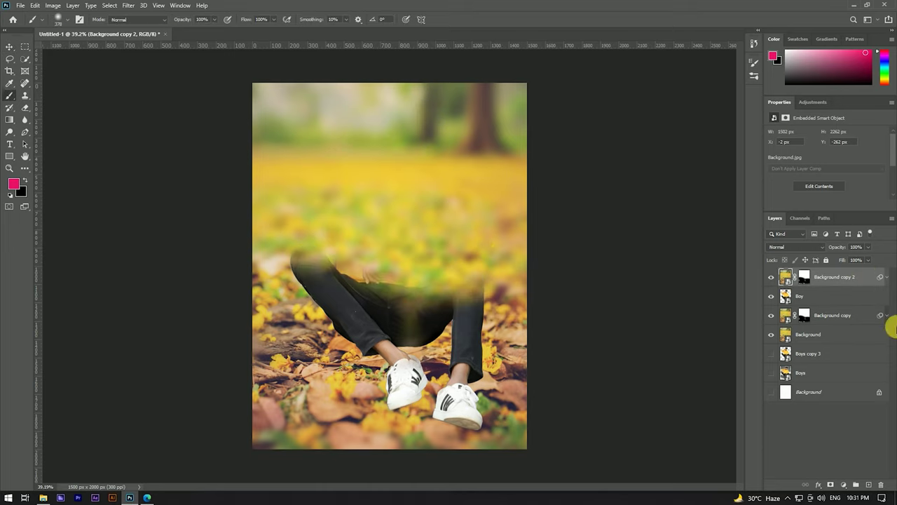
left_click(804, 276)
mouse_move(300, 164)
left_mouse_down()
mouse_move(376, 124)
mouse_move(413, 192)
mouse_move(336, 213)
mouse_move(386, 267)
mouse_move(395, 304)
mouse_move(308, 220)
mouse_move(391, 144)
mouse_move(350, 145)
left_mouse_up()
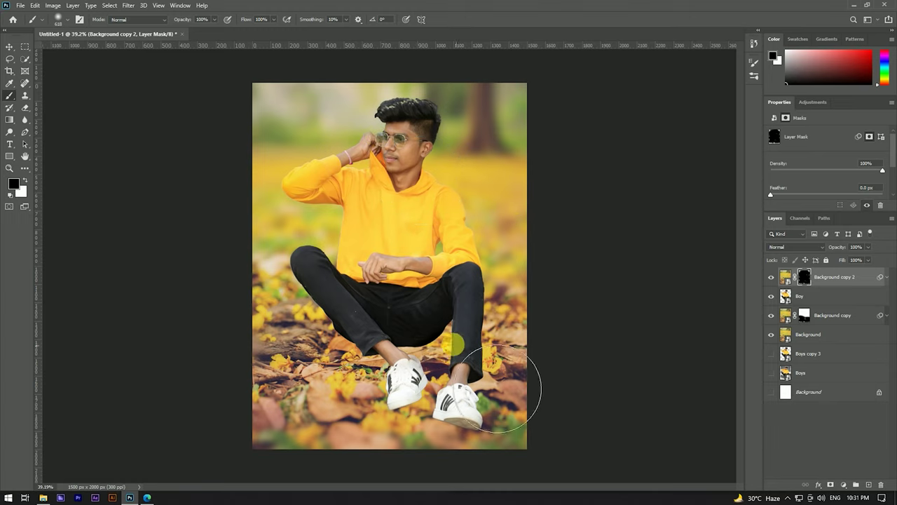
mouse_move(239, 366)
left_mouse_down()
mouse_move(386, 465)
mouse_move(462, 421)
mouse_move(400, 468)
mouse_move(273, 377)
mouse_move(537, 445)
left_mouse_up()
Soften the copy's mask around the shoes by swapping paint colours.
scroll(537, 445, "up", 1)
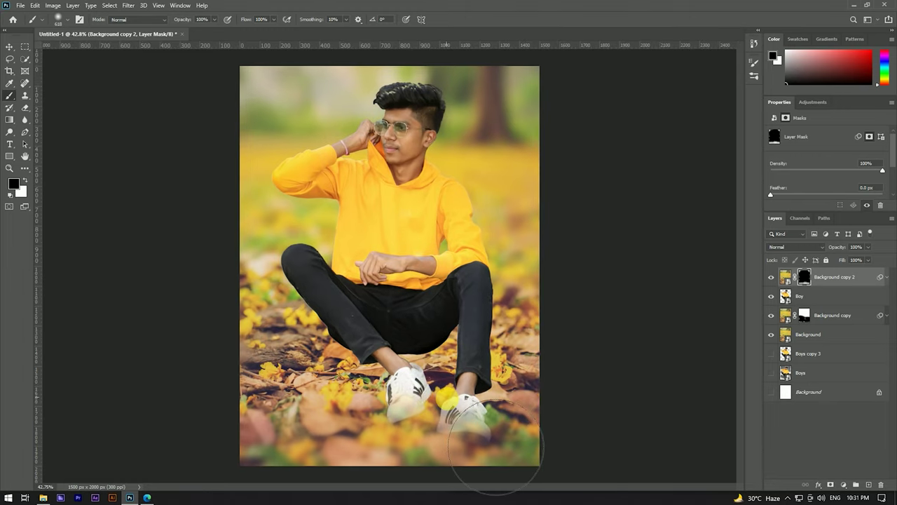
key("x")
left_click_drag(184, 19, 179, 21)
scroll(321, 201, "down", 3)
key("x")
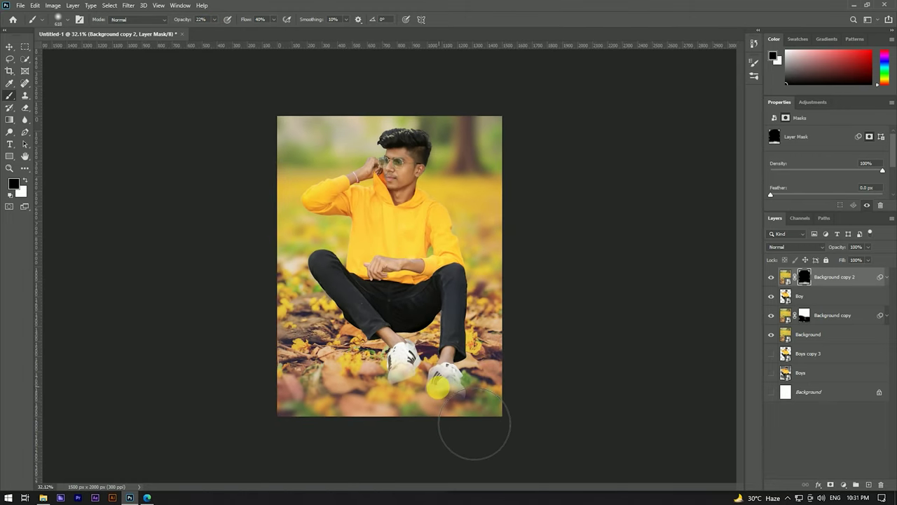
left_click_drag(439, 412, 444, 421)
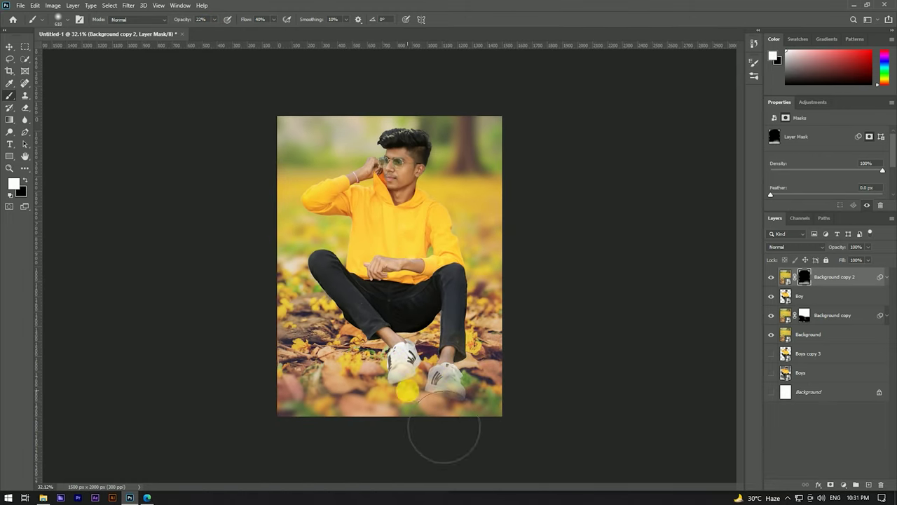
left_click_drag(371, 436, 472, 428)
left_click_drag(436, 389, 456, 430)
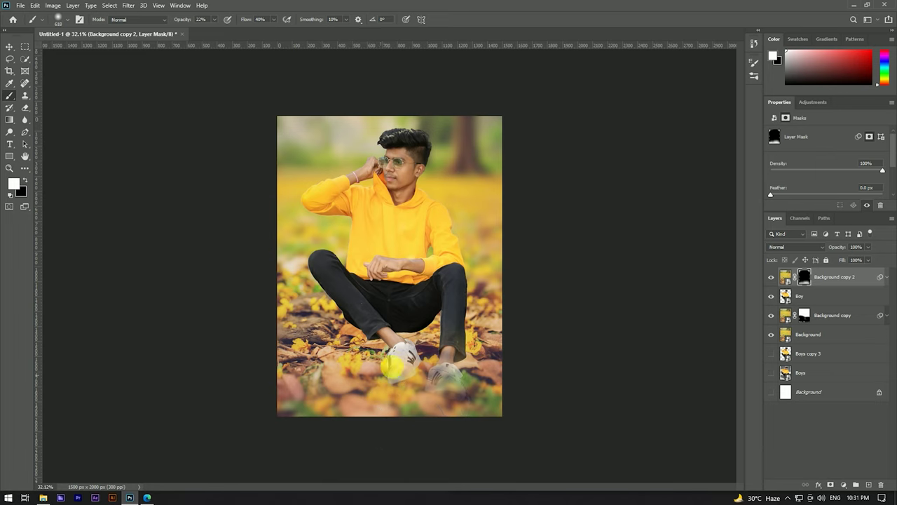
scroll(420, 288, "up", 4)
left_click_drag(424, 290, 406, 236)
Set the brush to black at 71% opacity and 81% flow, then reselect Background copy.
key("x")
key("7")
key("1")
key("shift+8")
key("shift+1")
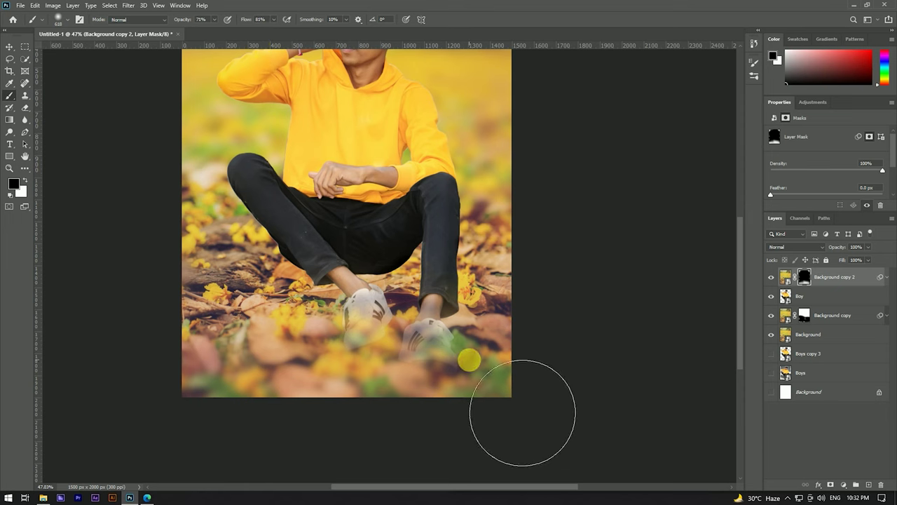
scroll(385, 203, "down", 2)
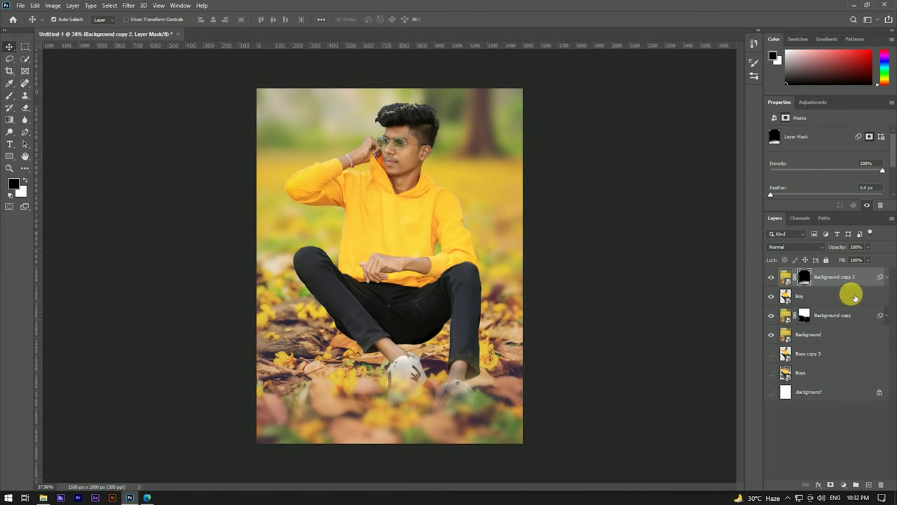
left_click(855, 297)
left_click(845, 316)
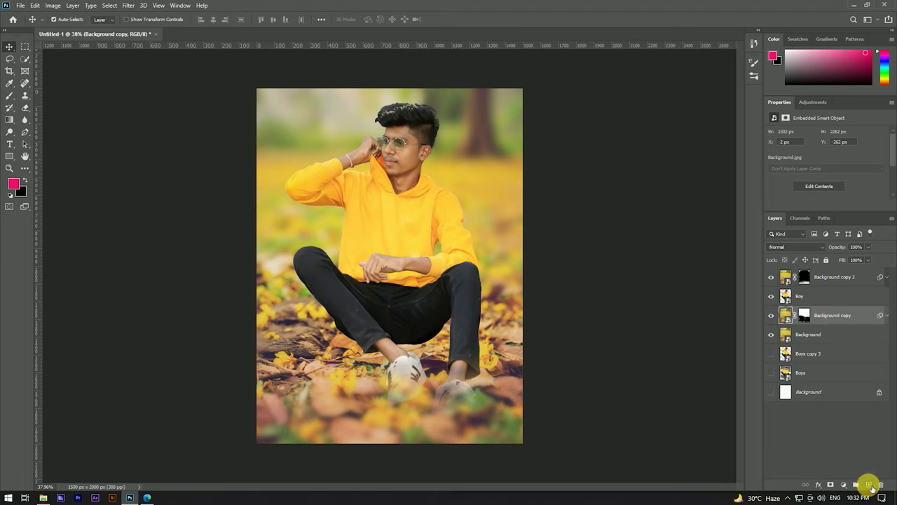
Add a new empty layer and set the brush colour to dark brown #2b1900.
left_click(870, 485)
key("b")
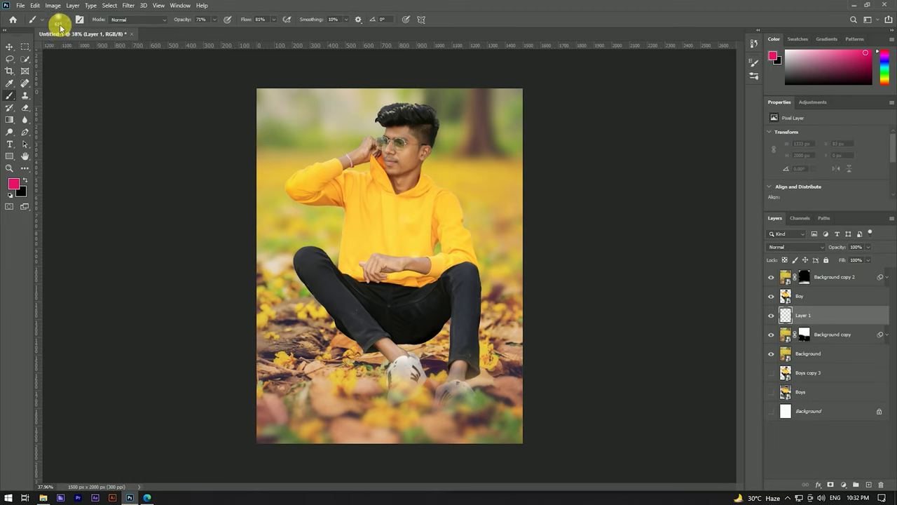
left_click(60, 25)
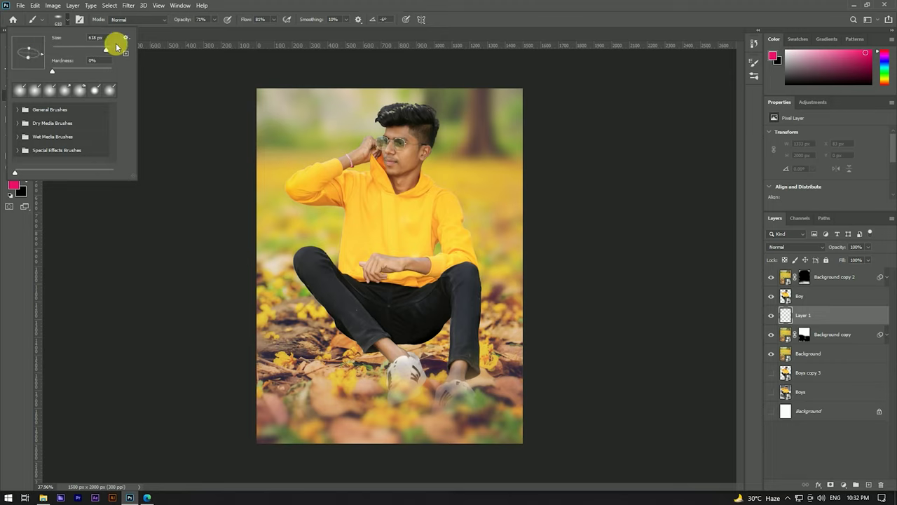
key("Return")
left_click(23, 181)
left_click_drag(619, 222, 621, 242)
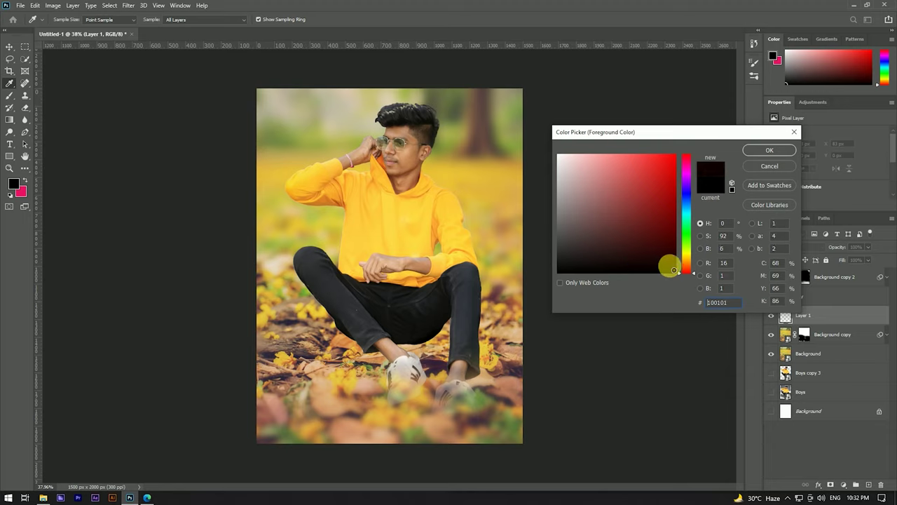
left_click_drag(687, 264, 678, 263)
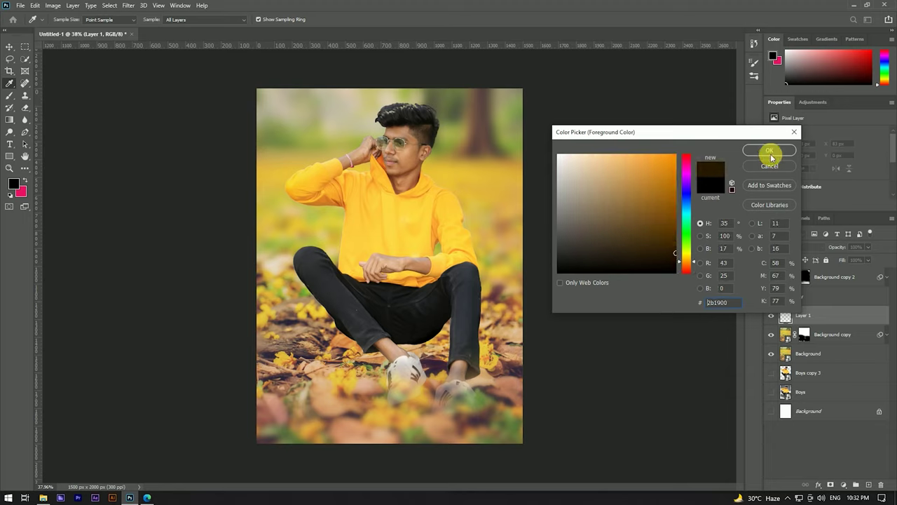
left_click(769, 152)
Paint a dark shadow beneath the boy's shoes and legs.
left_click_drag(441, 359, 442, 354)
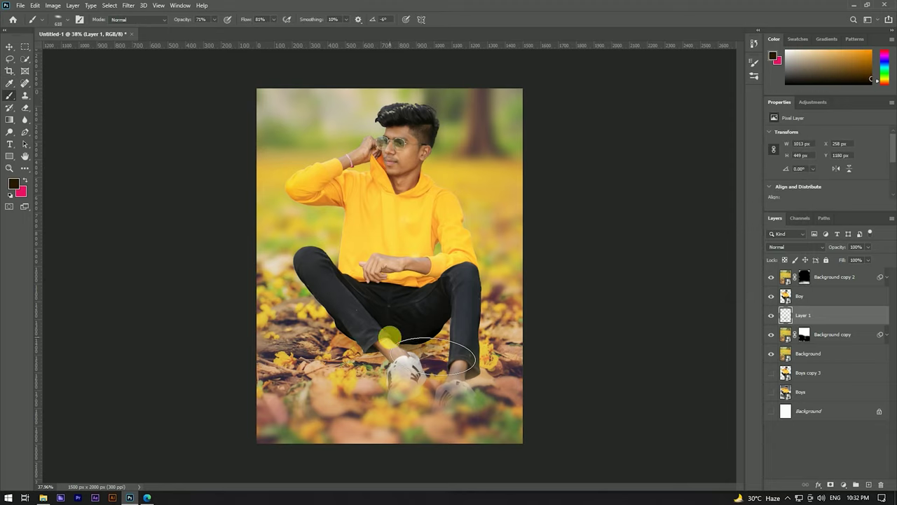
left_click_drag(461, 349, 437, 348)
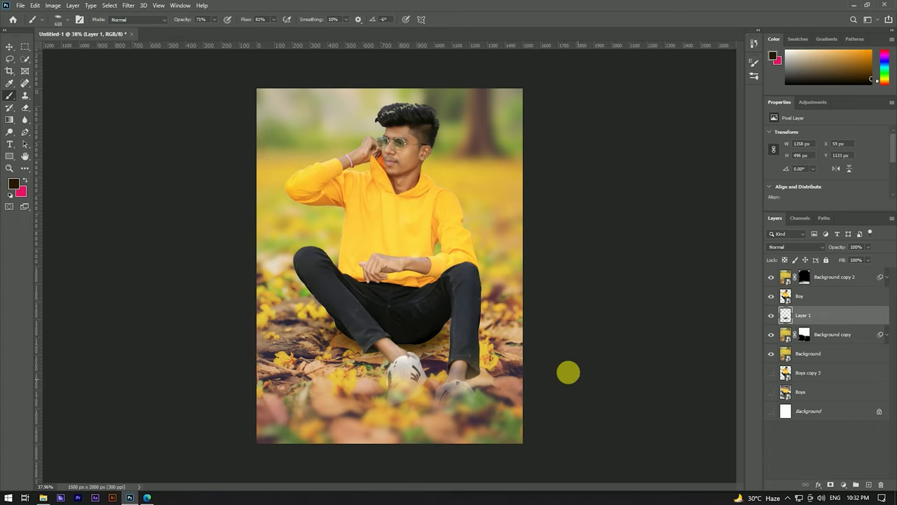
scroll(532, 368, "down", 3)
scroll(449, 336, "up", 4)
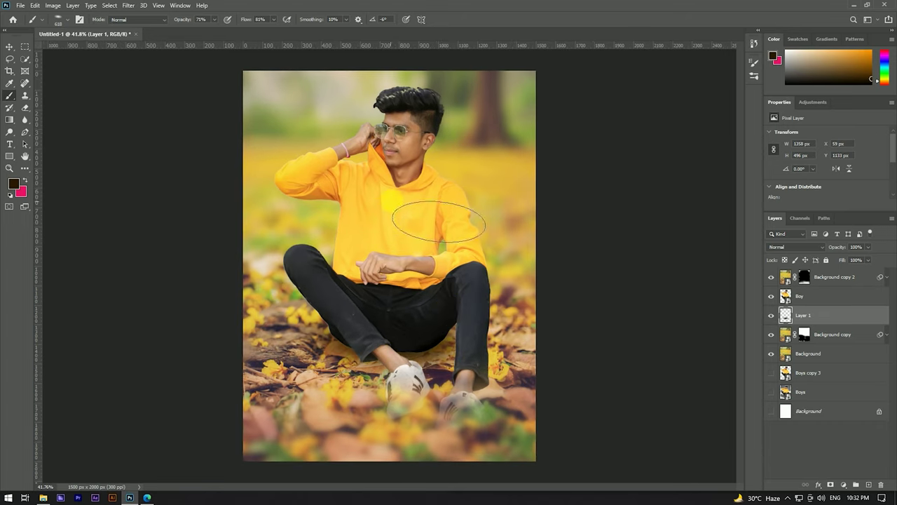
scroll(431, 220, "down", 3)
scroll(367, 303, "up", 2)
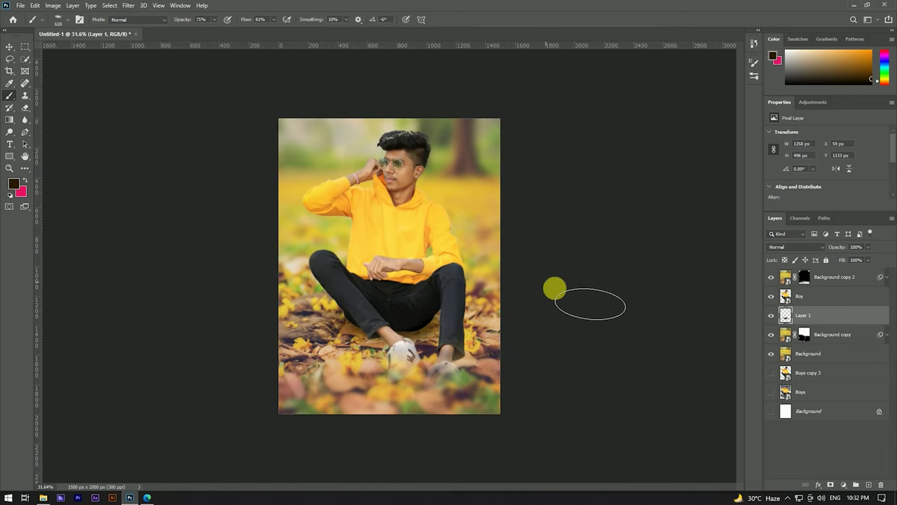
Toggle Layer 1's visibility to compare the shadow, then select the top copy's mask.
left_click(772, 316)
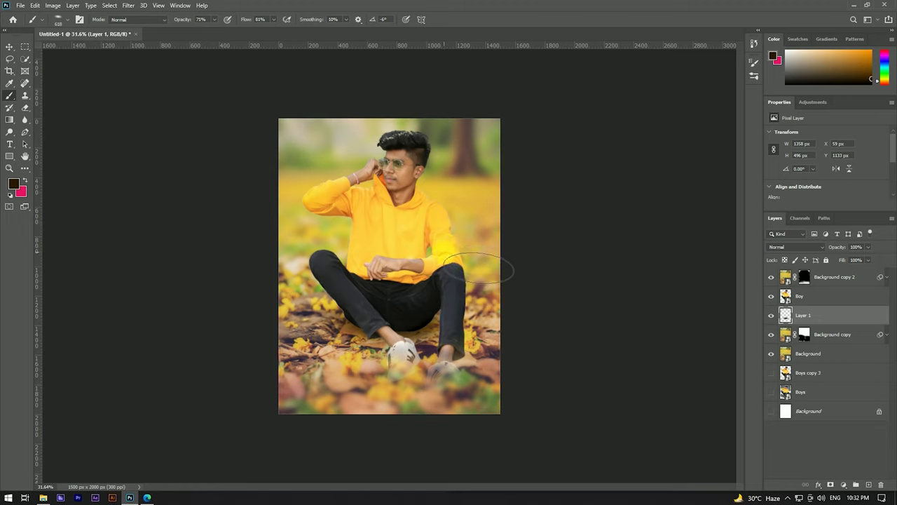
key("v")
left_click(803, 278)
left_click(9, 120)
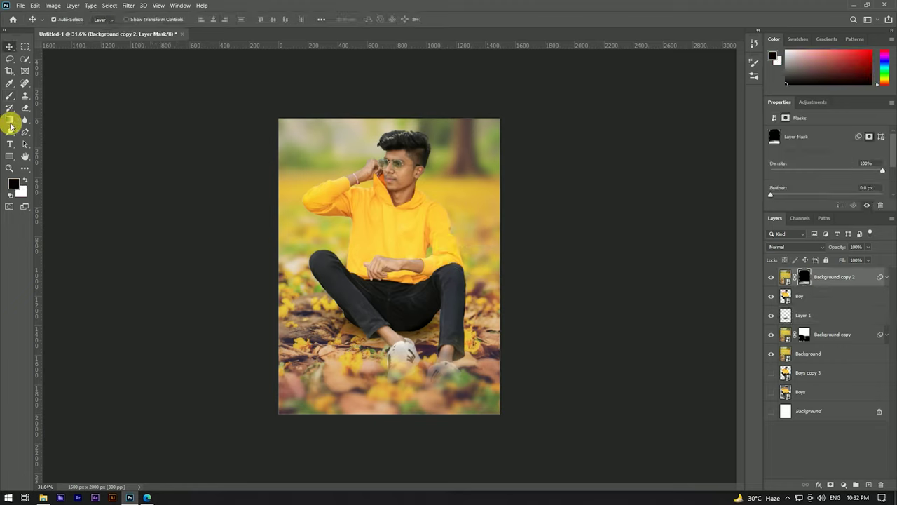
Take the Brush tool and make white the painting colour.
left_click(10, 97)
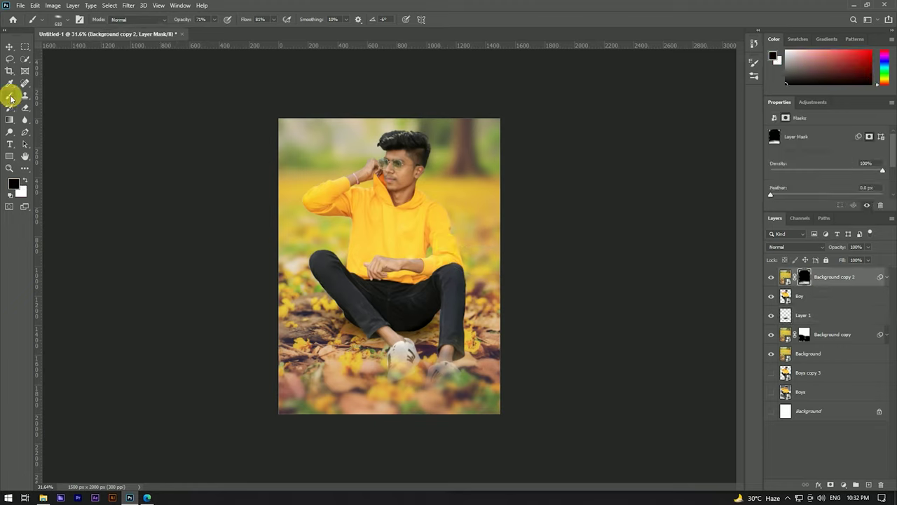
left_click(59, 22)
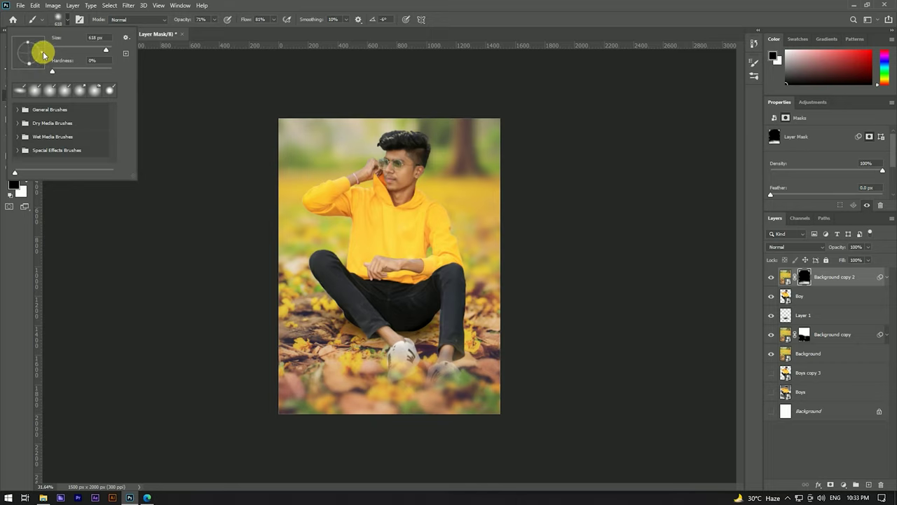
key("Escape")
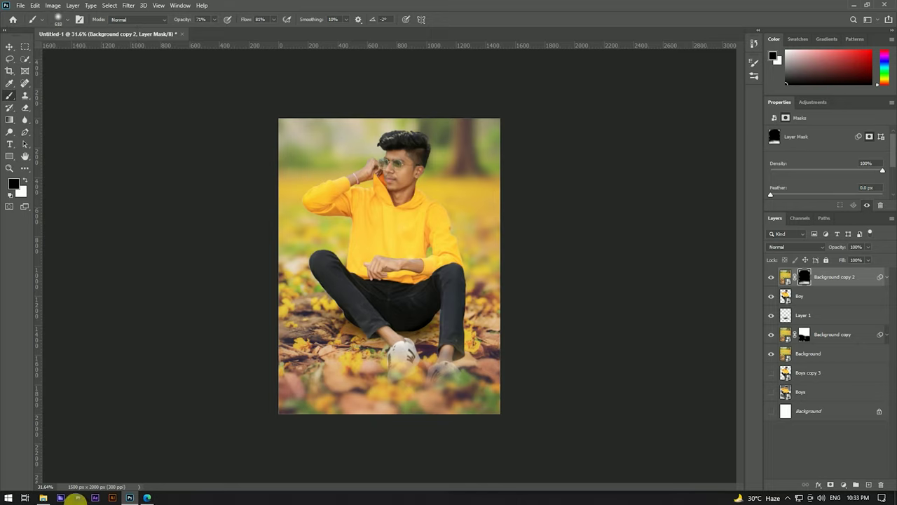
key("x")
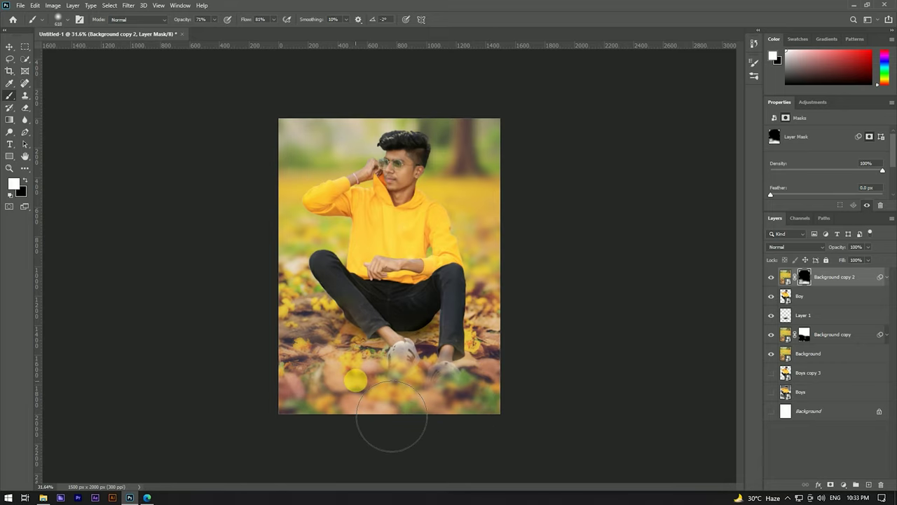
key("x")
scroll(400, 416, "up", 2)
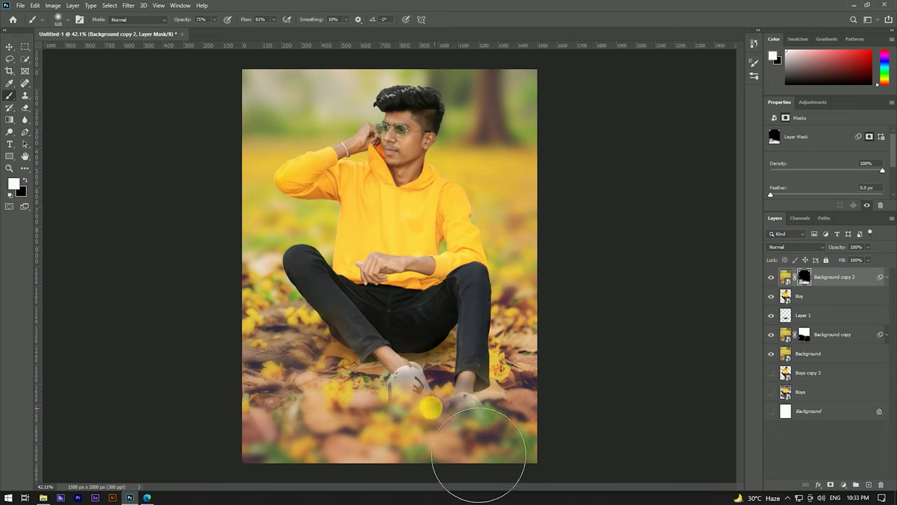
Paint white over the shoes on the Background copy 2 mask, then return to the Move tool.
left_click_drag(445, 400, 484, 382)
key("x")
scroll(475, 260, "down", 2)
scroll(456, 344, "up", 1)
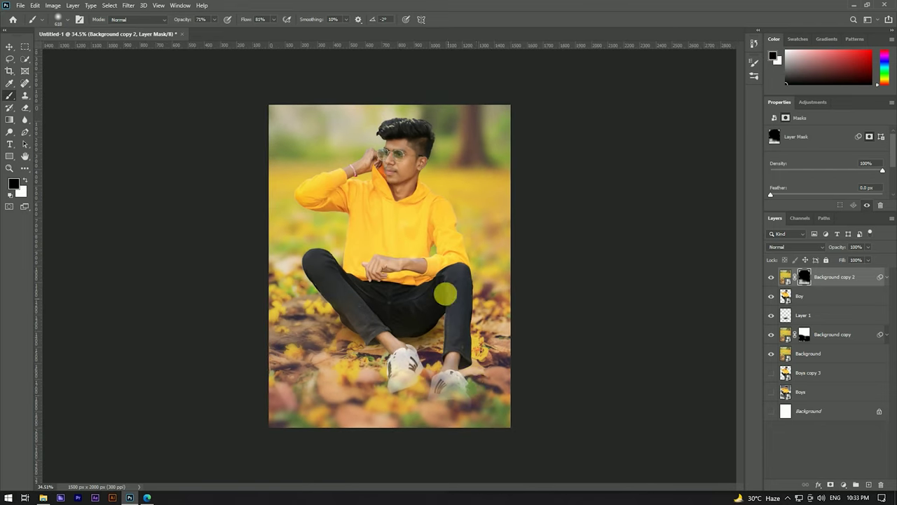
key("v")
scroll(392, 170, "up", 2)
scroll(386, 168, "up", 1)
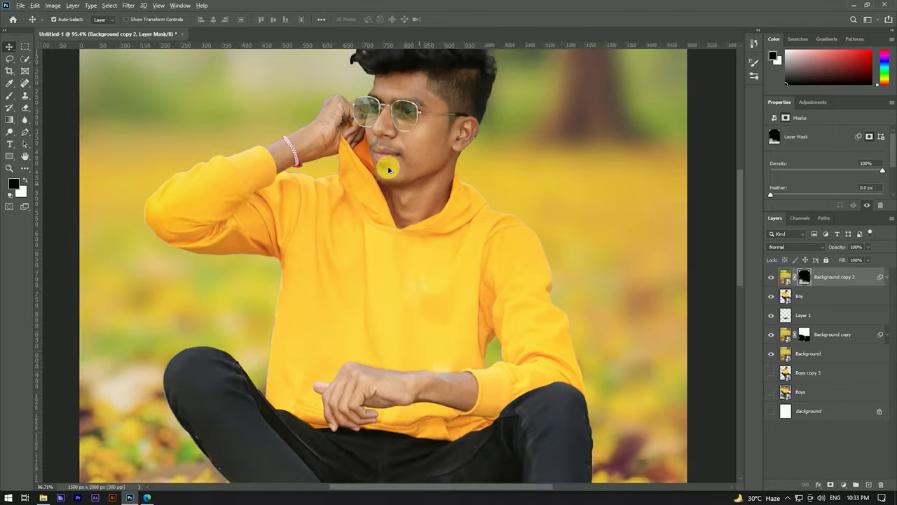
scroll(387, 168, "down", 2)
Apply Curves to the Boy layer, lifting midtones from input 123 to output 139.
left_click(836, 295)
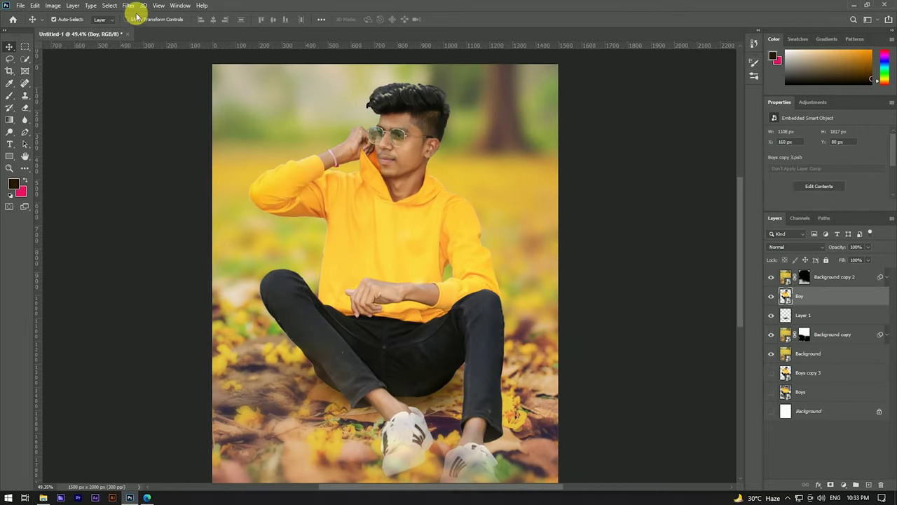
key("ctrl+m")
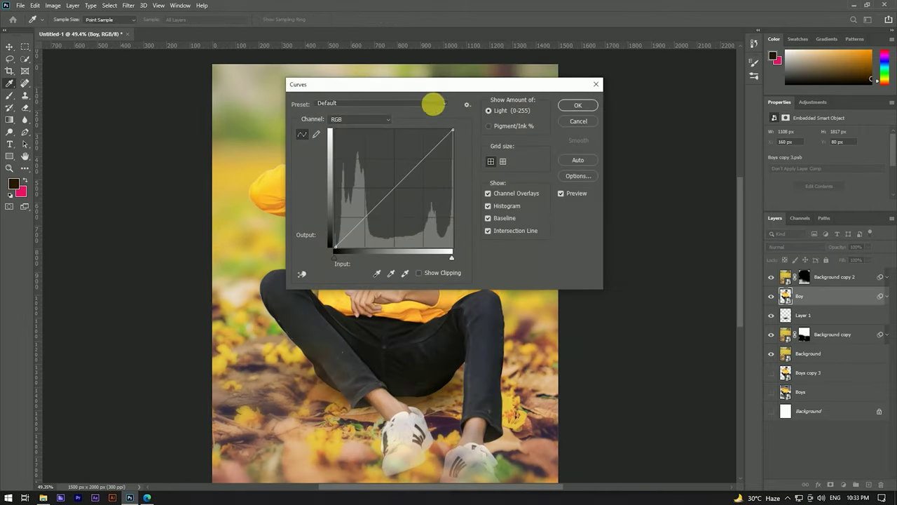
mouse_move(406, 85)
left_mouse_down()
mouse_move(561, 109)
mouse_move(666, 112)
left_mouse_up()
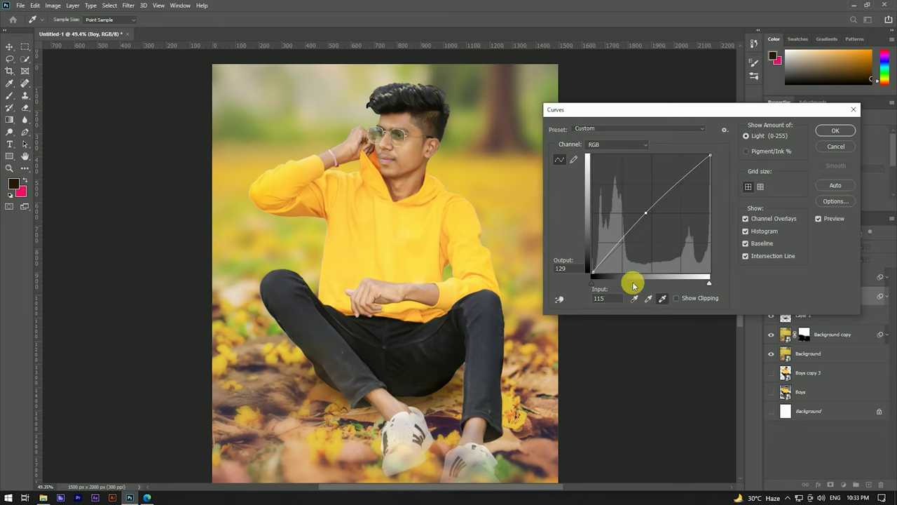
left_click(419, 153)
key("ctrl+z")
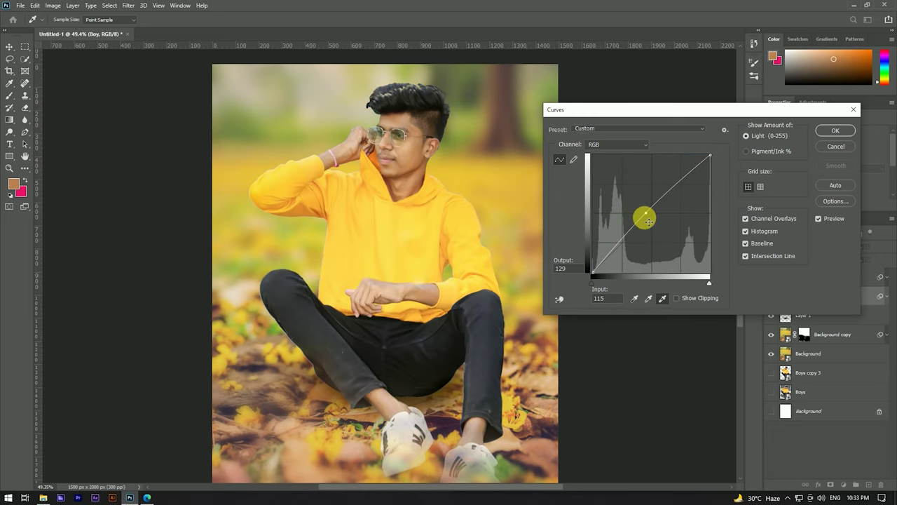
left_click(607, 146)
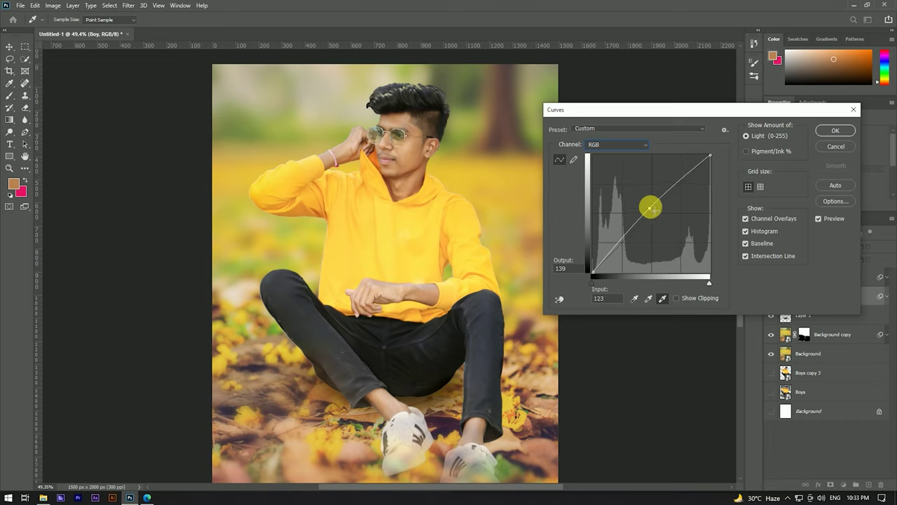
left_click(834, 131)
scroll(430, 208, "down", 5)
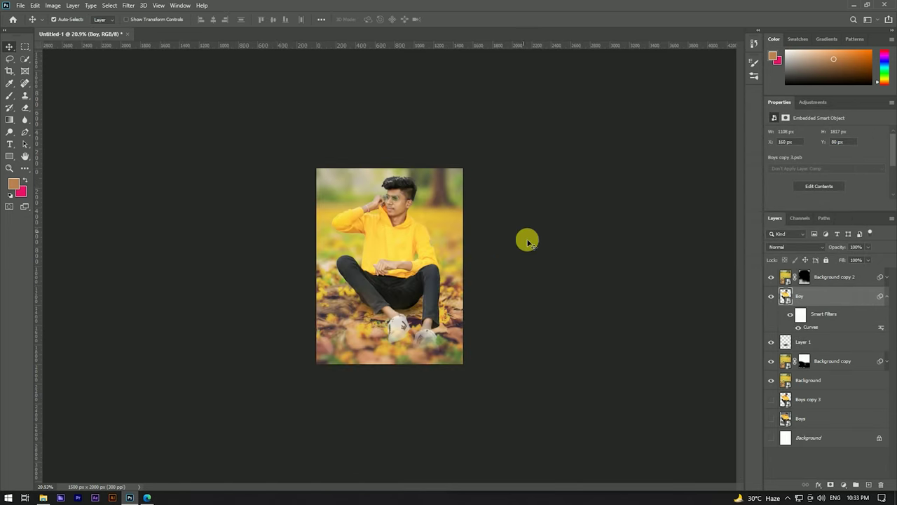
Collapse the Boy layer's smart filter list and add a layer mask to it.
left_click(886, 296)
scroll(671, 281, "up", 5)
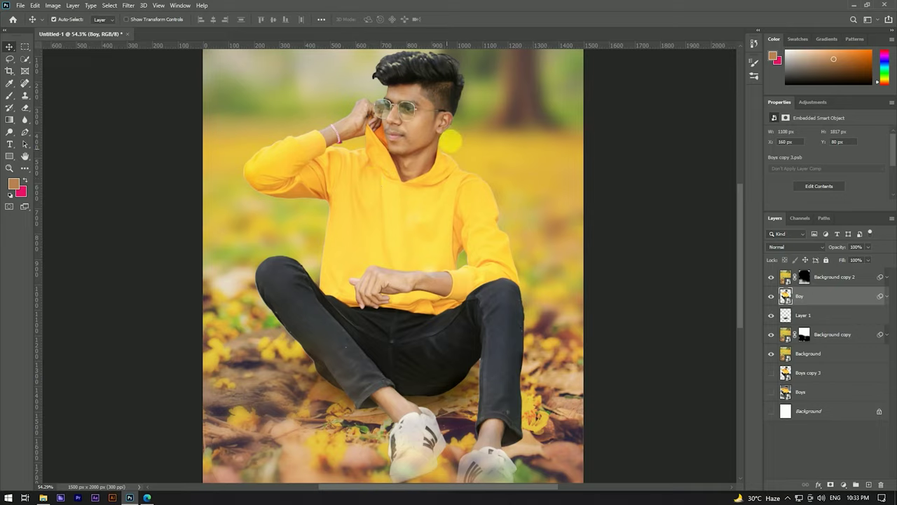
scroll(394, 190, "up", 5)
scroll(364, 168, "up", 3)
scroll(357, 175, "up", 2)
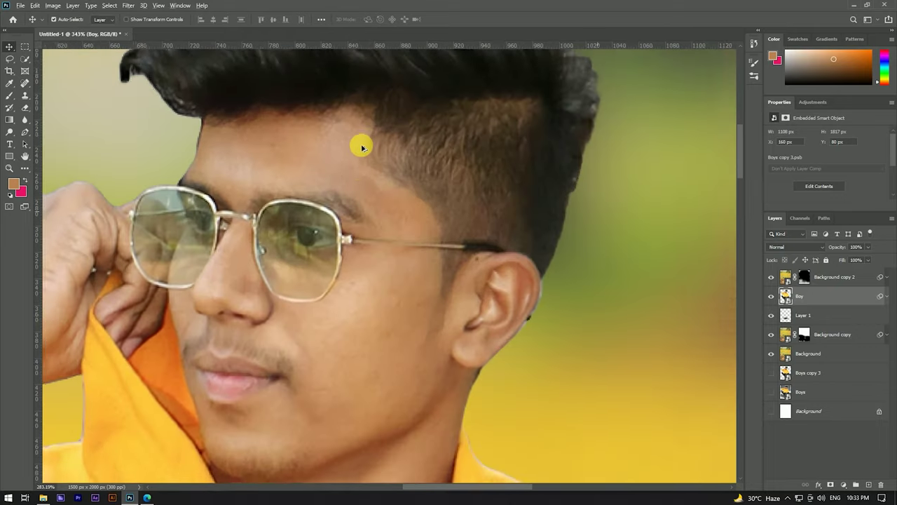
scroll(360, 141, "down", 2)
scroll(352, 128, "down", 2)
scroll(353, 126, "up", 3)
scroll(279, 148, "down", 3)
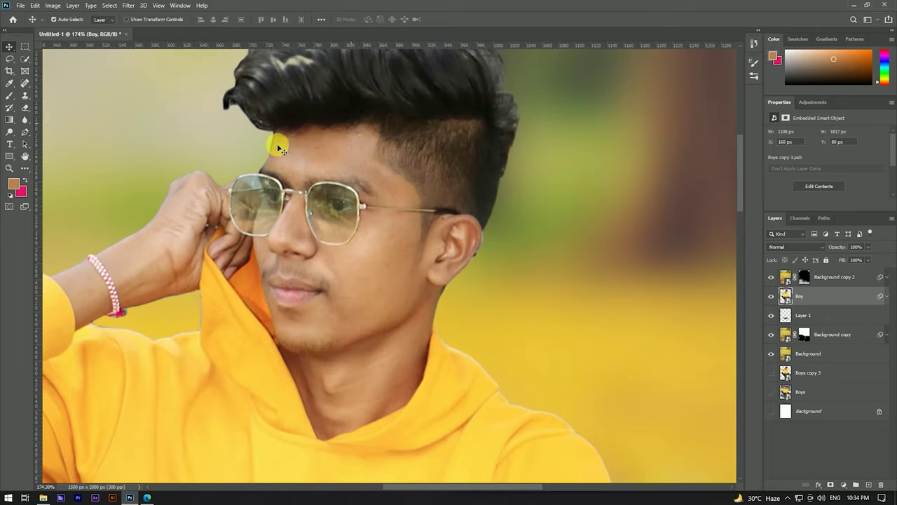
scroll(369, 135, "up", 3)
scroll(373, 147, "down", 3)
scroll(375, 122, "down", 2)
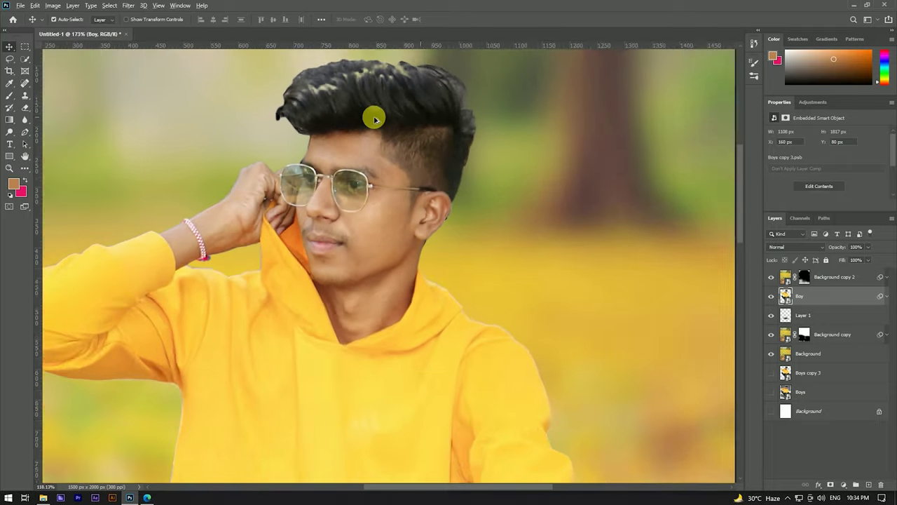
scroll(203, 238, "down", 3)
scroll(271, 251, "up", 3)
scroll(395, 189, "down", 3)
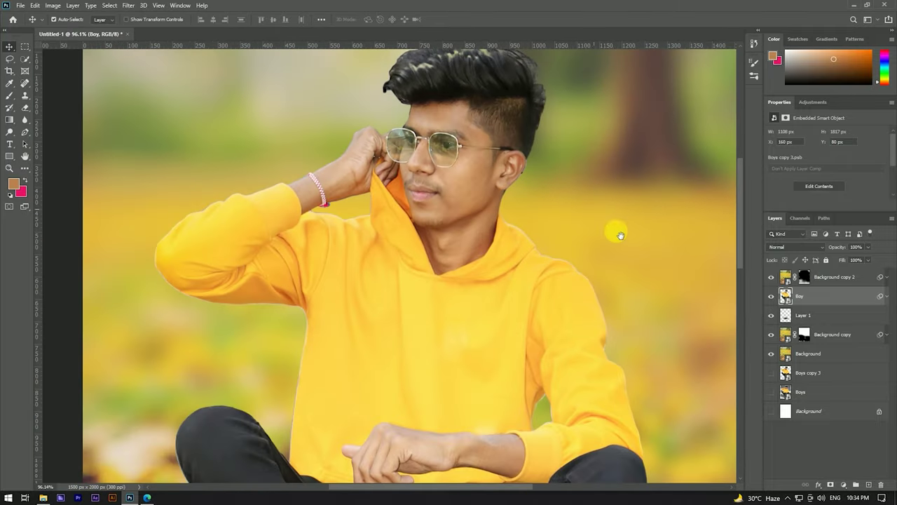
left_click(831, 484)
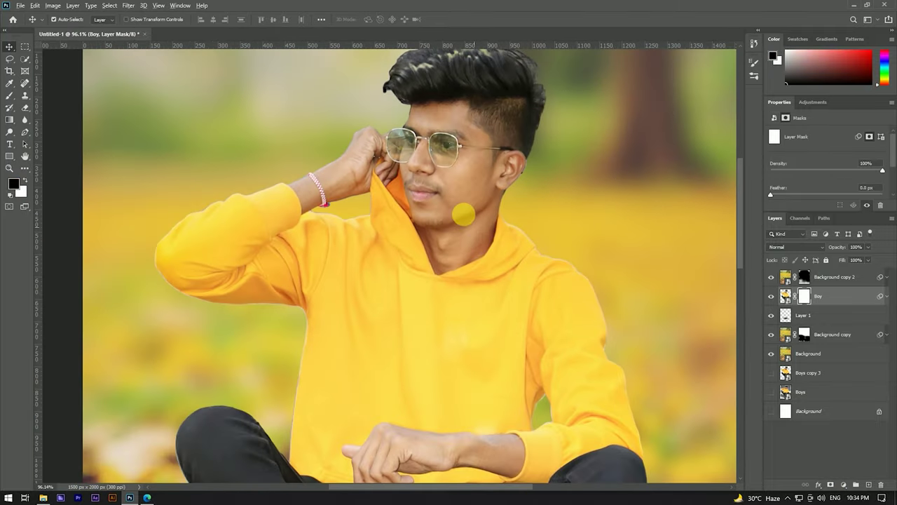
scroll(463, 215, "up", 5)
Shrink the brush and mask away the light fringe along the hoodie collar.
key("b")
mouse_move(425, 201)
left_mouse_down()
mouse_move(467, 332)
mouse_move(449, 225)
left_mouse_up()
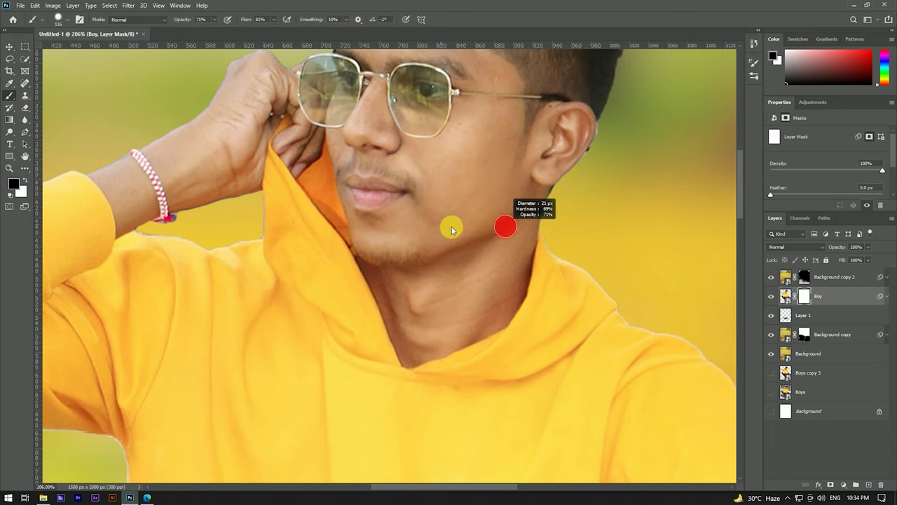
left_click_drag(511, 200, 363, 140)
scroll(358, 122, "up", 2)
scroll(379, 229, "up", 2)
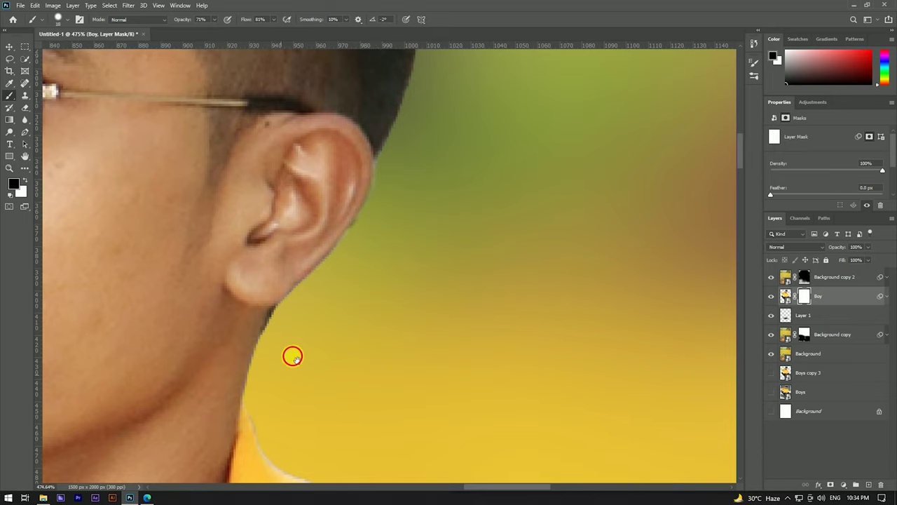
left_click_drag(281, 376, 373, 209)
left_click_drag(407, 268, 422, 284)
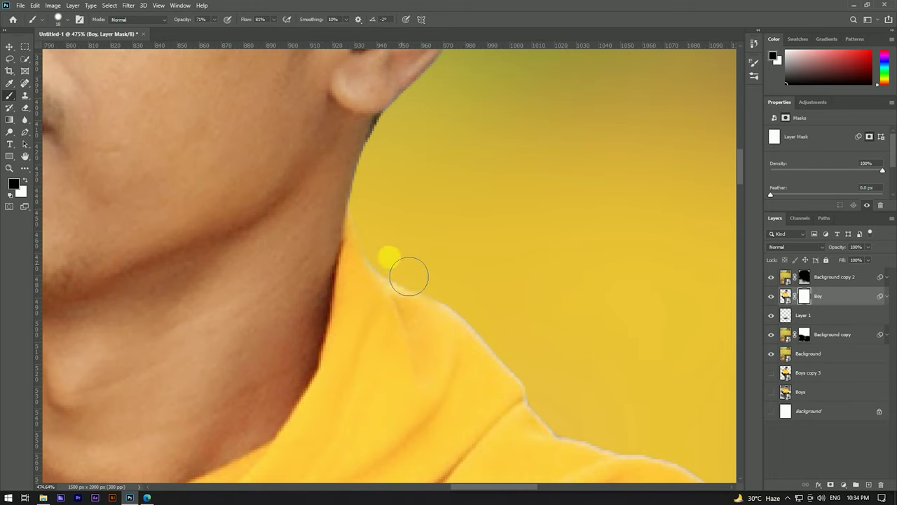
Mask the light fringe down the shoulder edge, then load the boy's outline as a selection.
left_click_drag(528, 365, 373, 215)
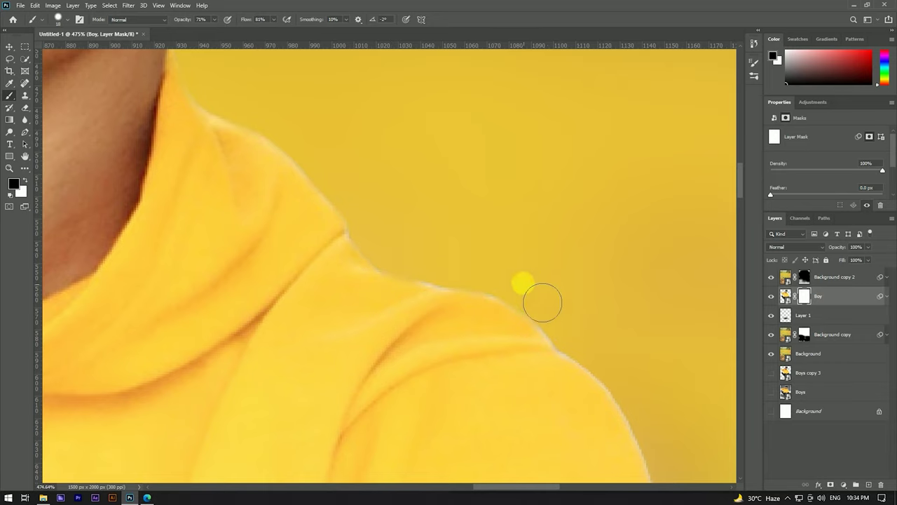
mouse_move(598, 356)
left_mouse_down()
mouse_move(566, 311)
mouse_move(373, 143)
left_mouse_up()
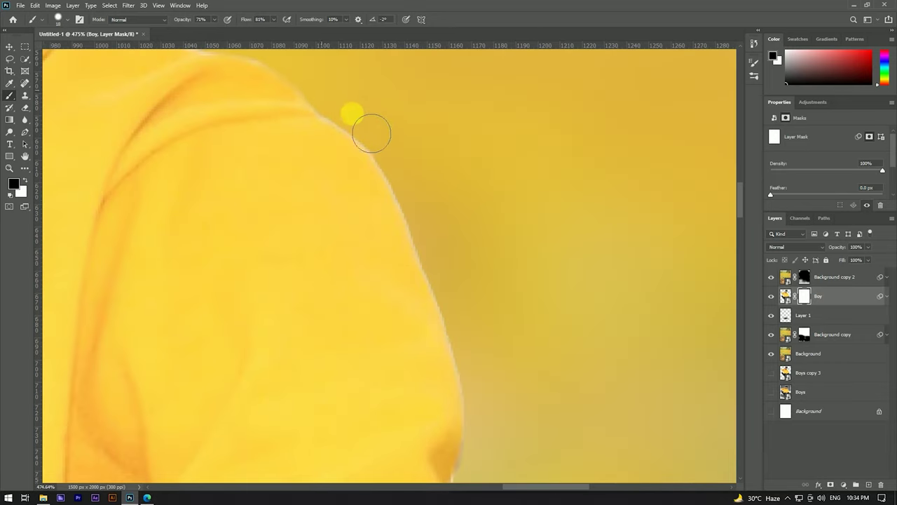
scroll(444, 232, "down", 1)
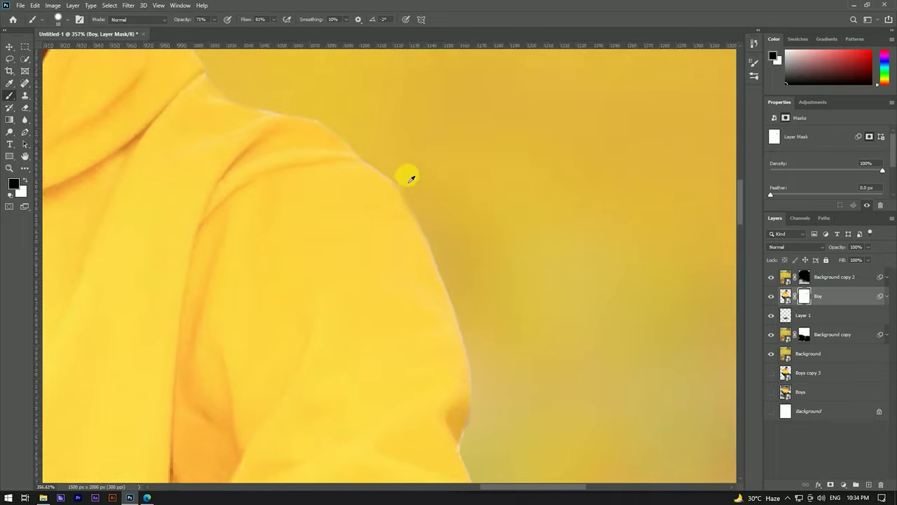
scroll(412, 179, "up", 1)
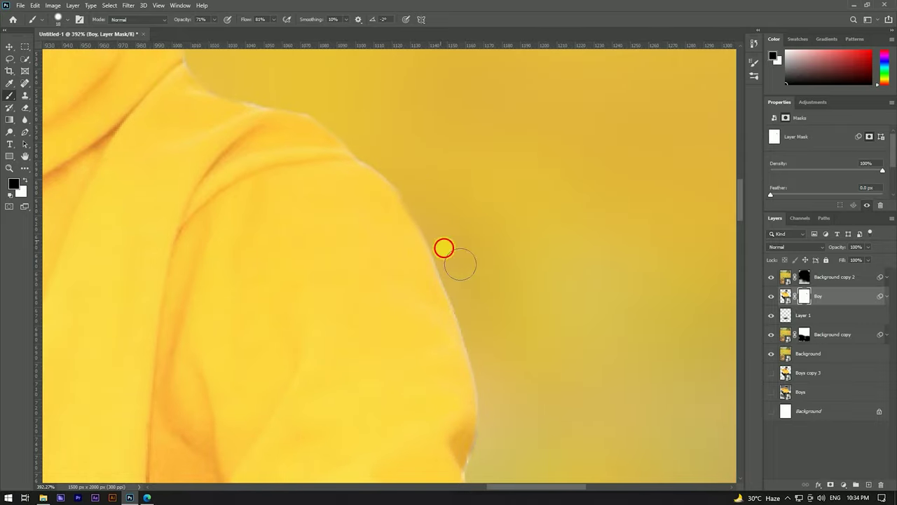
left_click_drag(504, 373, 501, 211)
left_click_drag(471, 123, 494, 211)
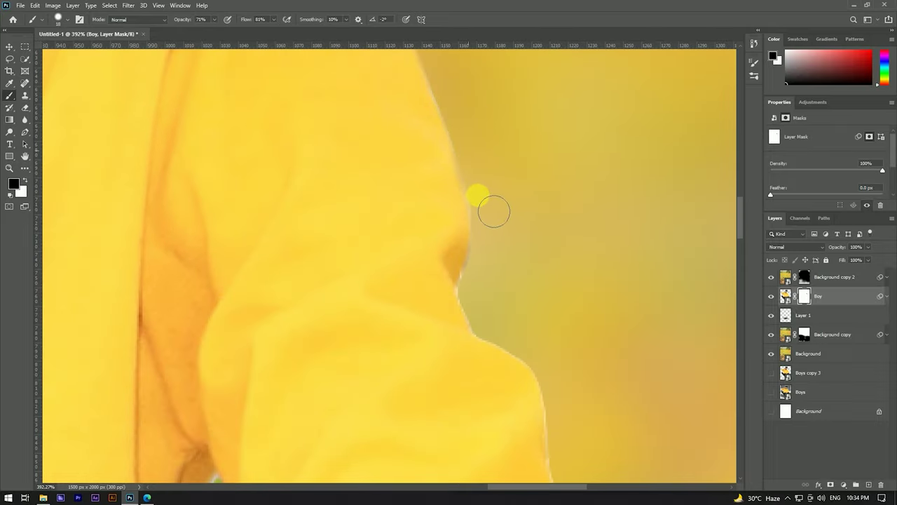
mouse_move(489, 314)
left_mouse_down()
mouse_move(513, 334)
mouse_move(460, 155)
left_mouse_up()
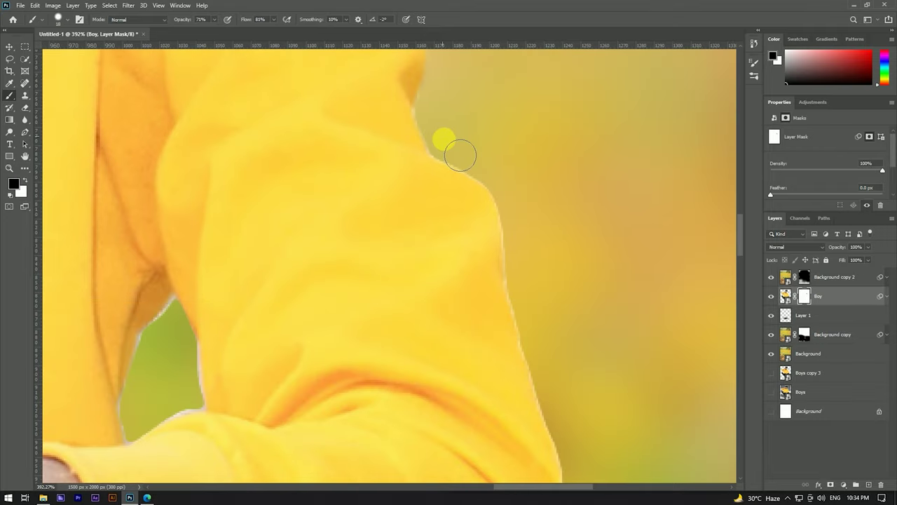
scroll(537, 287, "down", 2)
scroll(358, 164, "down", 2)
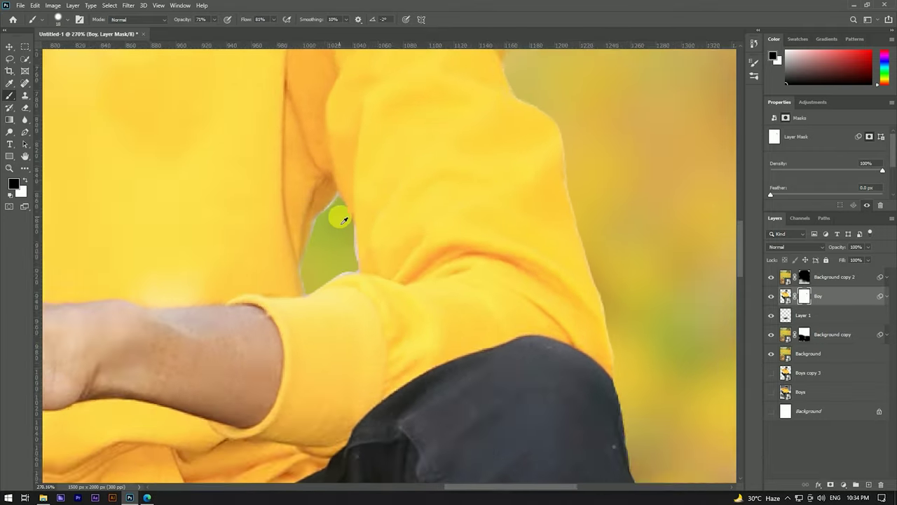
scroll(340, 212, "down", 2)
scroll(406, 236, "down", 2)
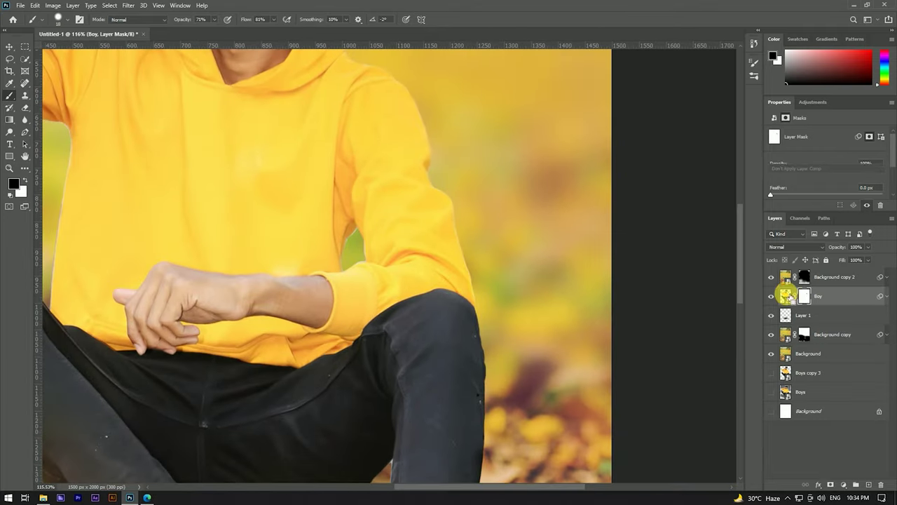
left_click(785, 296, "ctrl")
Add an empty Layer 2 above the Boy, take the hoodie yellow, and reload the boy selection.
left_click(869, 485)
left_click(300, 154, "alt")
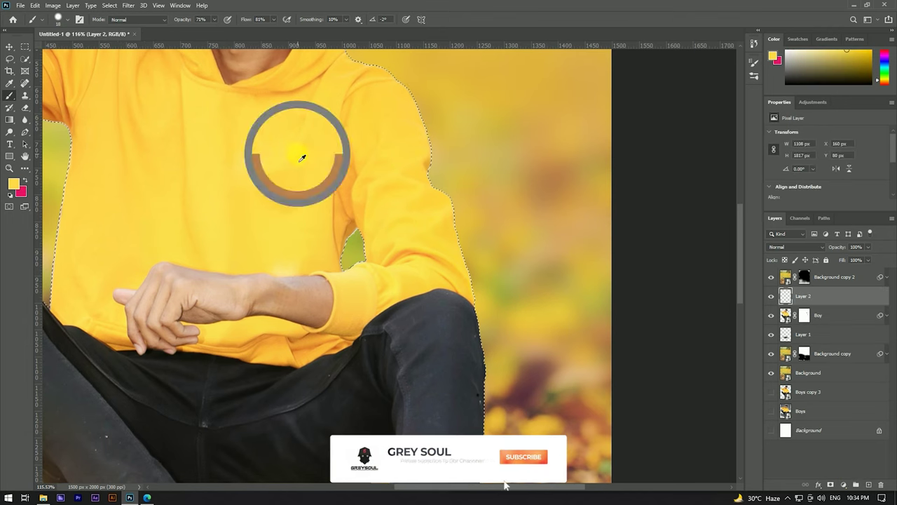
scroll(420, 134, "up", 2)
key("ctrl+d")
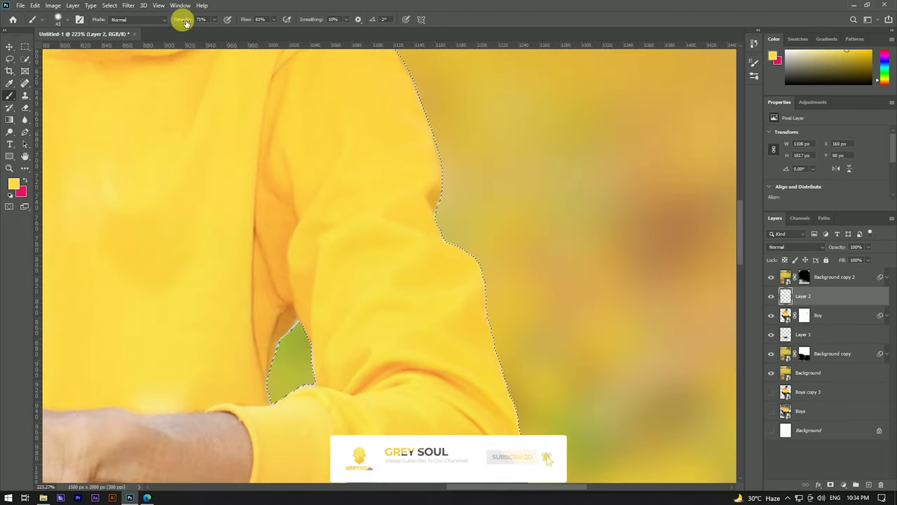
left_click_drag(180, 19, 294, 19)
scroll(458, 331, "up", 3)
key("ctrl+shift+d")
scroll(302, 140, "up", 3)
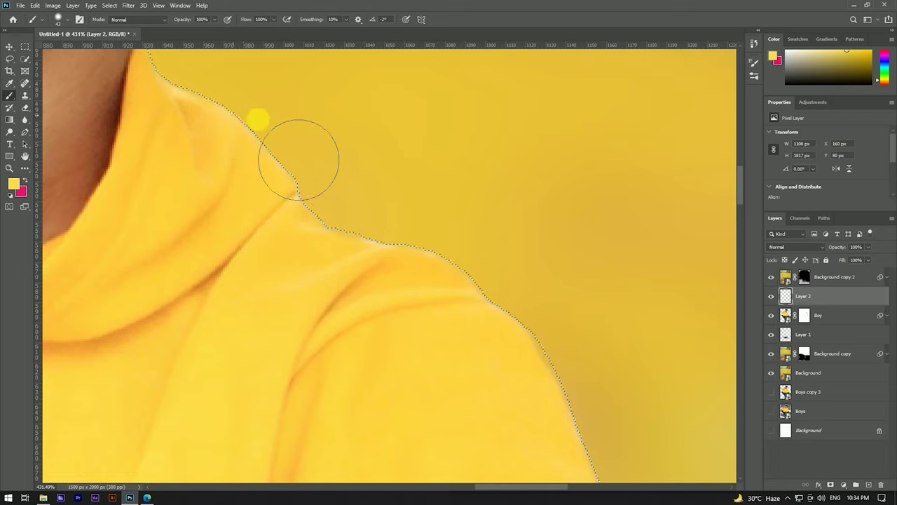
Paint hoodie yellow over the green gaps along the shoulder edge and beside the arm.
left_click_drag(305, 192, 414, 209)
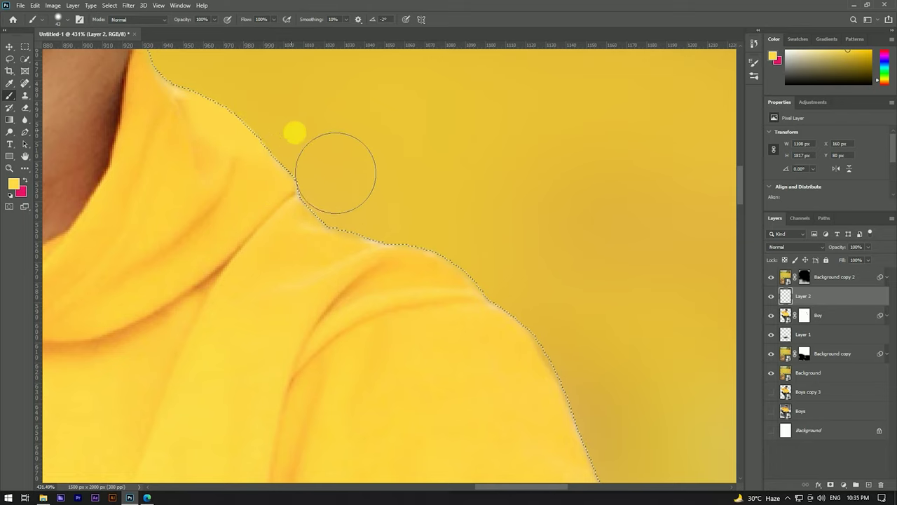
right_click(414, 209, "alt")
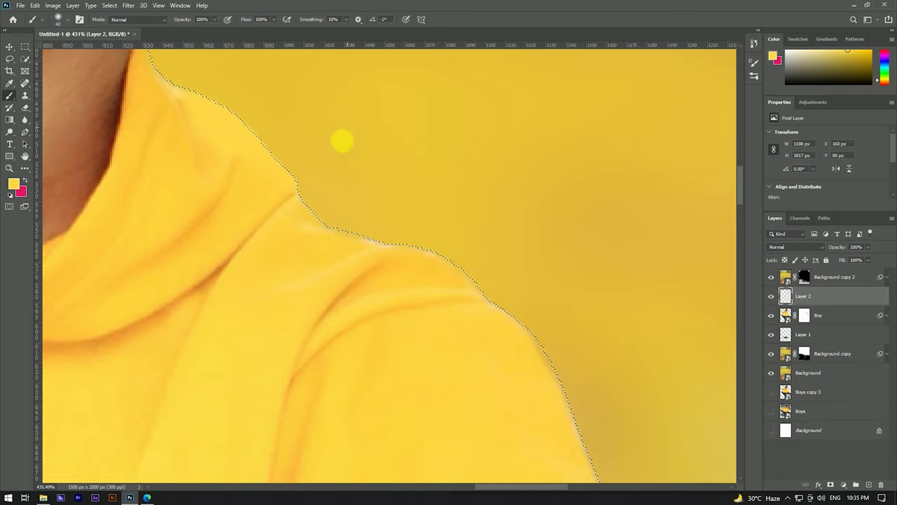
mouse_move(368, 227)
left_mouse_down()
mouse_move(444, 252)
mouse_move(597, 365)
mouse_move(529, 206)
mouse_move(560, 286)
left_mouse_up()
mouse_move(527, 253)
left_mouse_down()
mouse_move(540, 221)
mouse_move(541, 327)
mouse_move(515, 223)
mouse_move(493, 187)
mouse_move(555, 262)
mouse_move(584, 376)
mouse_move(546, 180)
left_mouse_up()
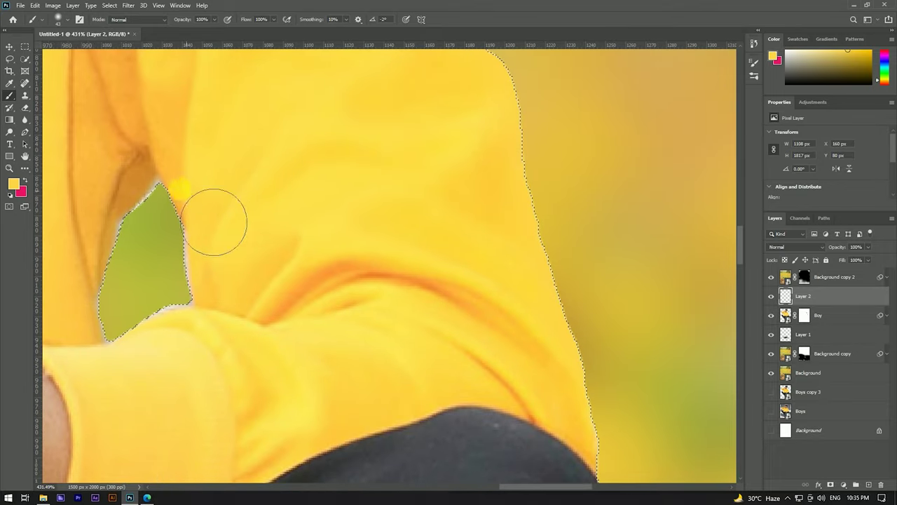
right_click(150, 208, "alt")
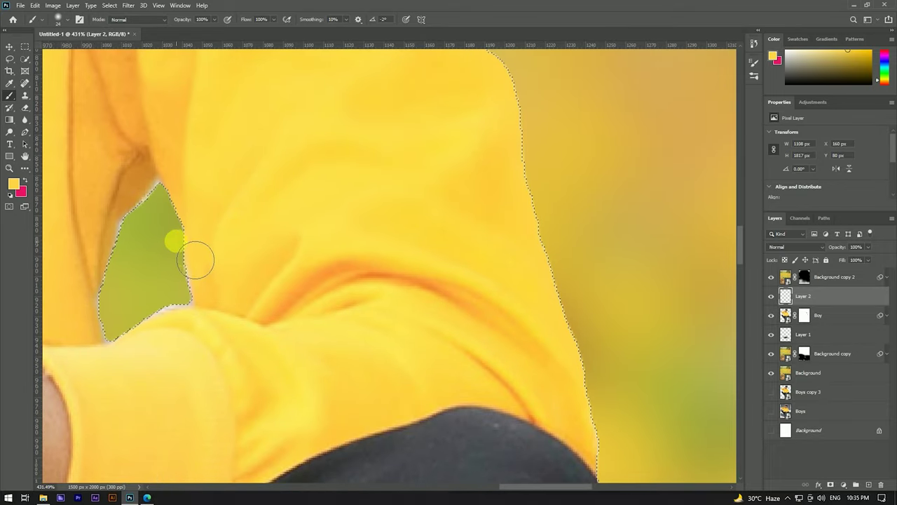
left_click_drag(116, 319, 158, 197)
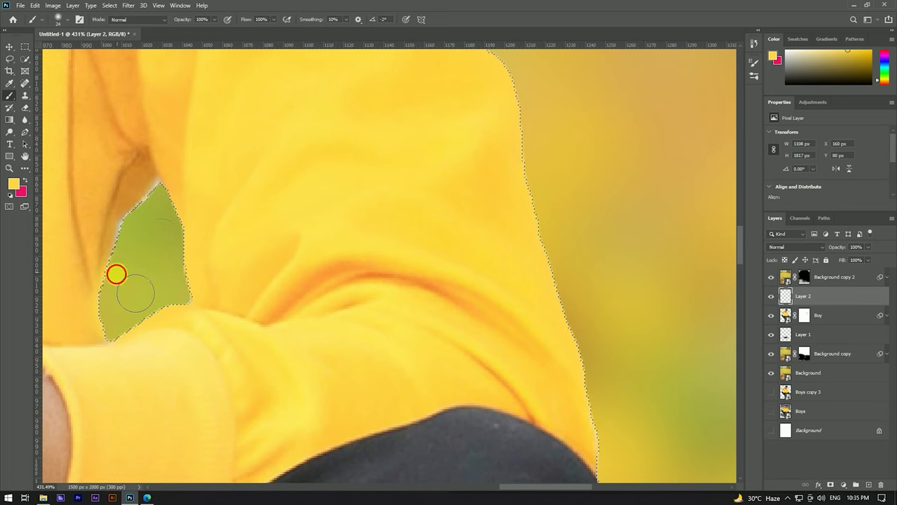
Paint sampled orange and yellow tones into the gaps under the raised arm and beside the bracelet.
scroll(158, 197, "down", 5)
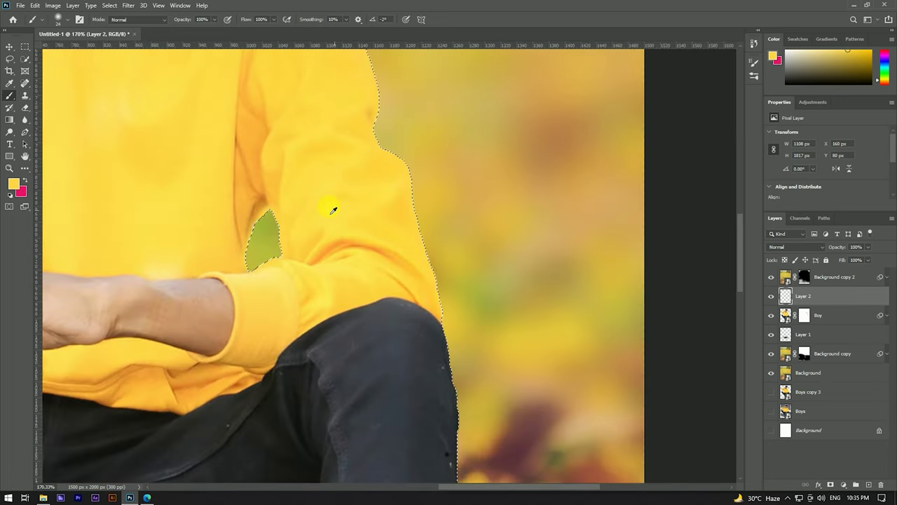
scroll(333, 206, "up", 3)
scroll(327, 259, "up", 2)
left_click(290, 236, "alt")
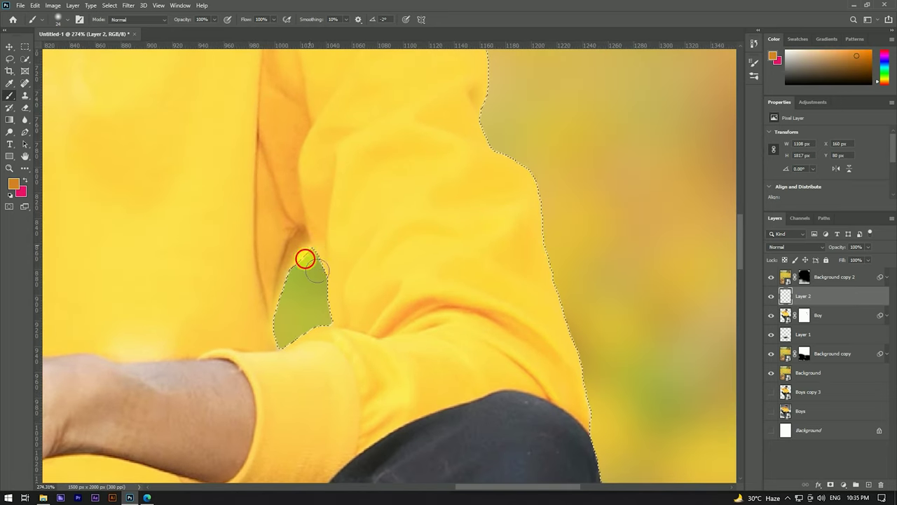
left_click(391, 219, "alt")
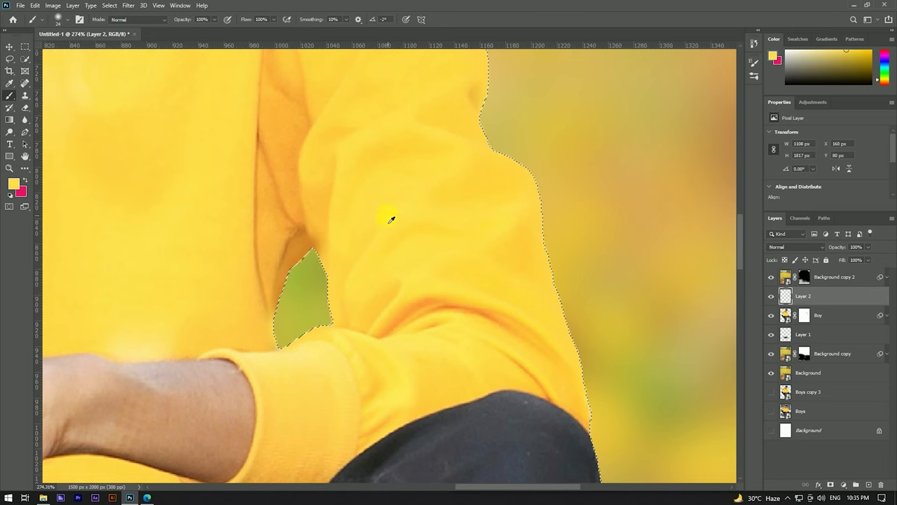
scroll(273, 294, "down", 3)
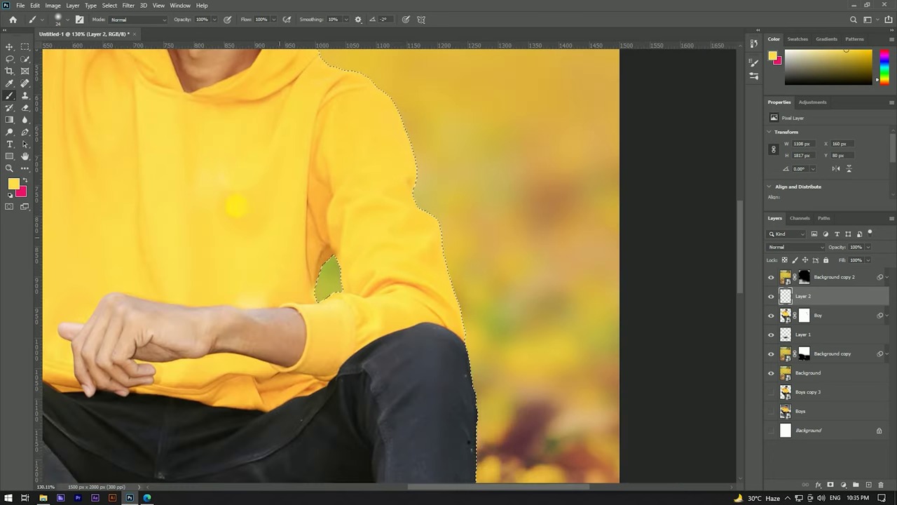
scroll(236, 204, "up", 5)
scroll(286, 258, "up", 3)
left_click_drag(286, 258, 257, 247)
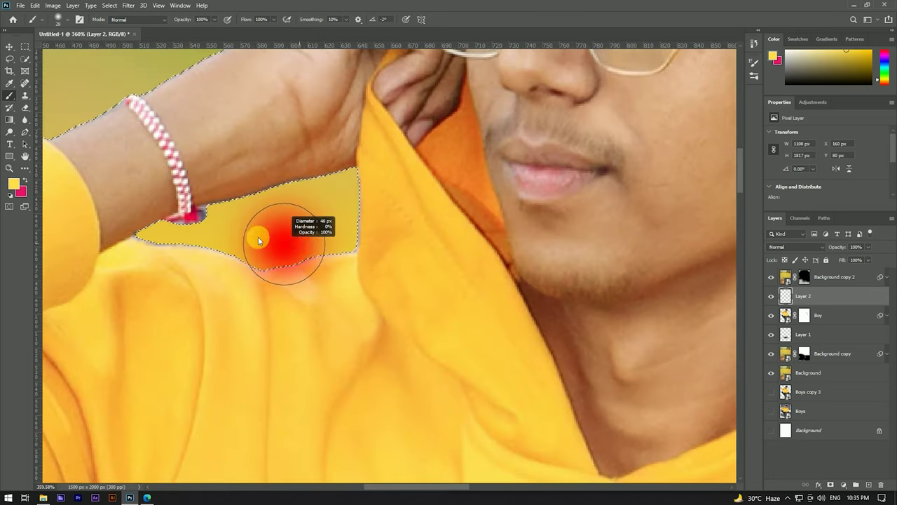
left_click_drag(304, 278, 303, 222)
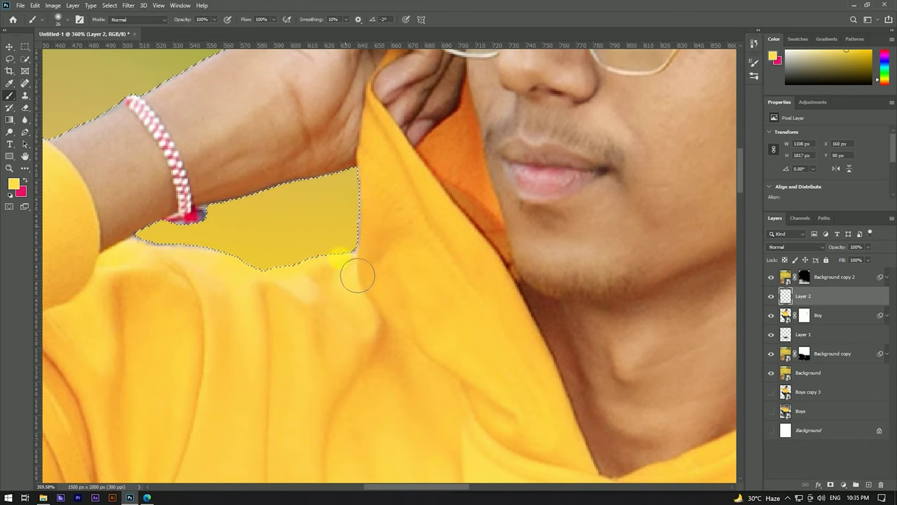
left_click(279, 173, "alt")
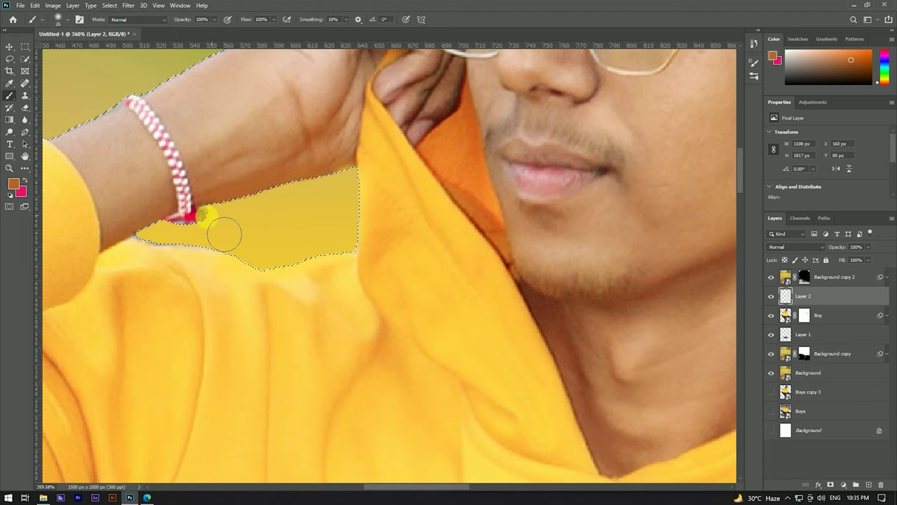
mouse_move(310, 186)
left_mouse_down()
mouse_move(163, 272)
mouse_move(136, 254)
mouse_move(185, 263)
left_mouse_up()
Paint deeper orange-yellow sleeve tones along the raised arm's lower edge toward the armpit.
scroll(228, 265, "down", 3)
scroll(356, 236, "down", 2)
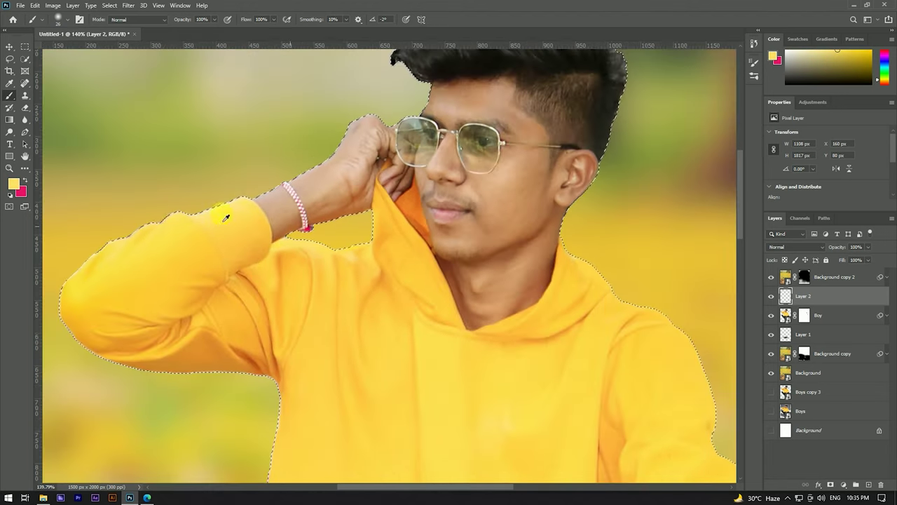
scroll(166, 246, "up", 3)
left_click_drag(123, 239, 286, 164)
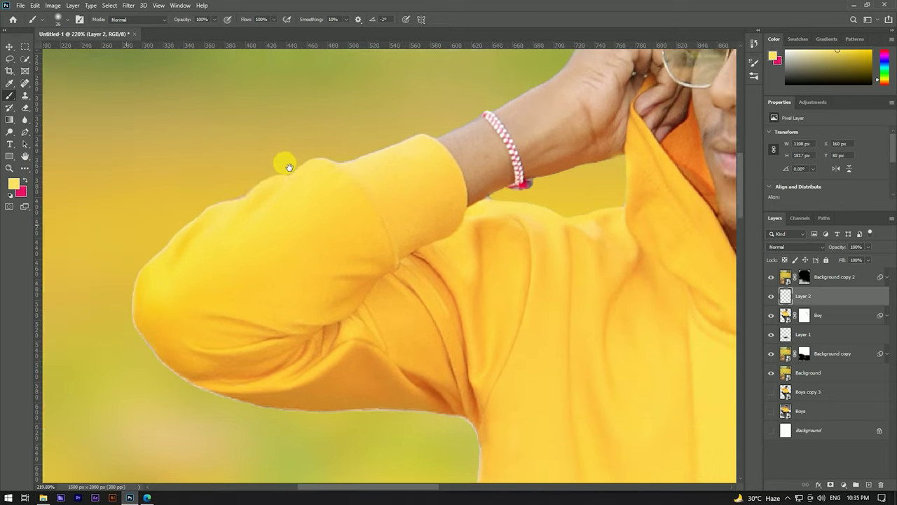
left_click_drag(157, 306, 202, 384)
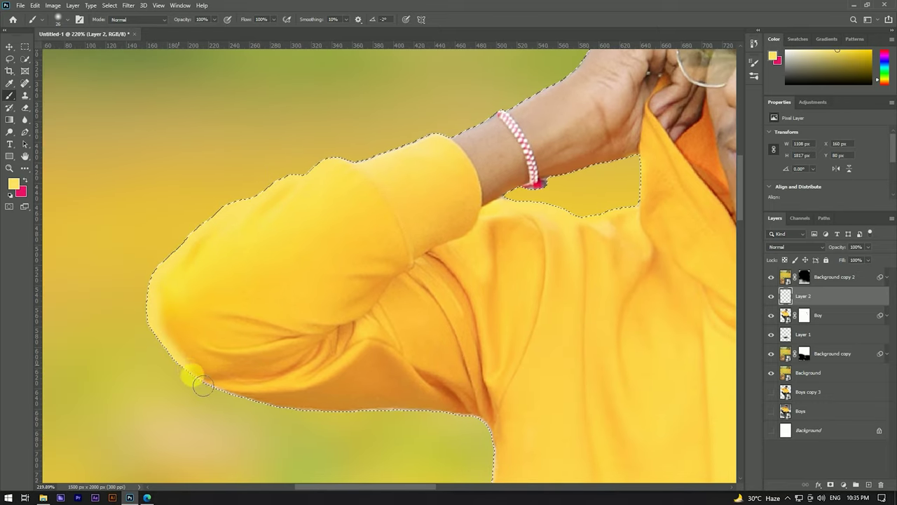
left_click(217, 387, "alt")
left_click_drag(176, 346, 348, 429)
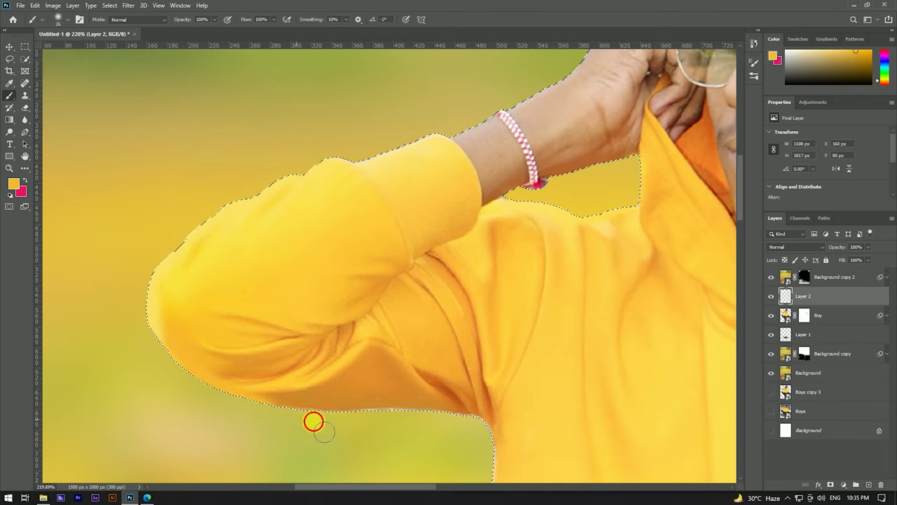
left_click(372, 403, "alt")
mouse_move(374, 409)
left_mouse_down()
mouse_move(413, 396)
mouse_move(372, 271)
left_mouse_up()
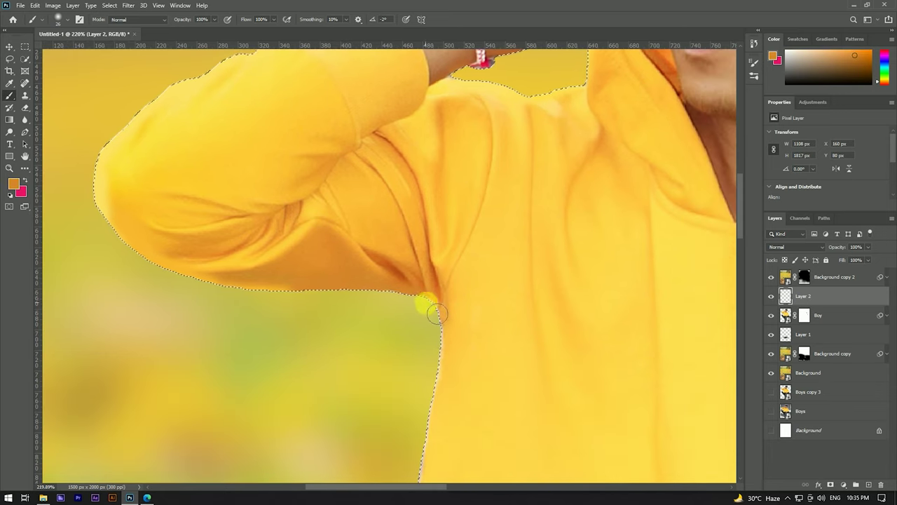
left_click(446, 321, "alt")
Paint the trousers' dark tone over the green fringe down the trouser edge.
left_click_drag(435, 383, 401, 242)
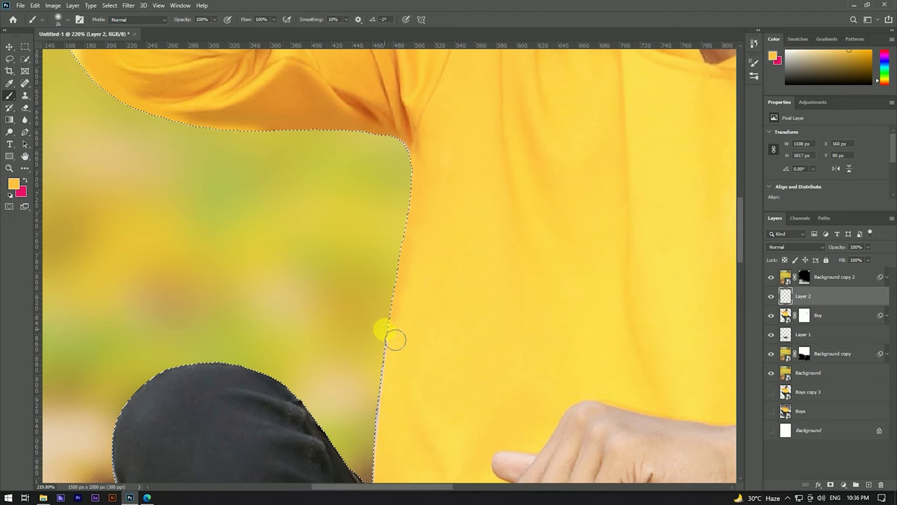
left_click_drag(379, 414, 386, 257)
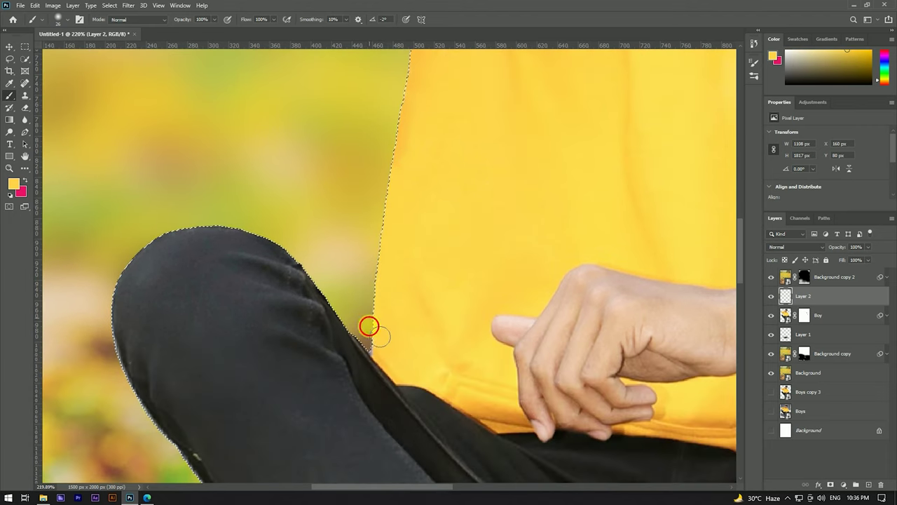
scroll(141, 314, "up", 1)
mouse_move(140, 315)
left_mouse_down()
mouse_move(180, 228)
mouse_move(187, 326)
mouse_move(224, 379)
mouse_move(210, 260)
left_mouse_up()
left_click(168, 248, "alt")
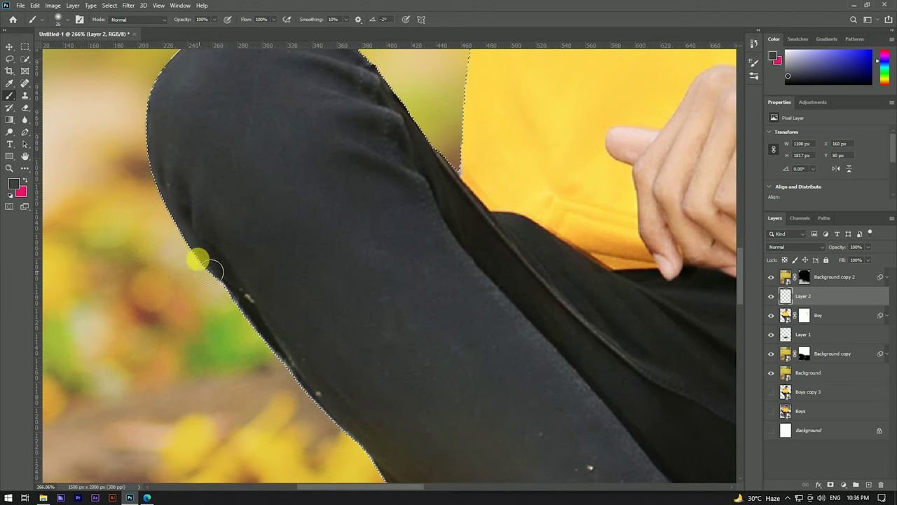
mouse_move(277, 350)
left_mouse_down()
mouse_move(327, 419)
mouse_move(306, 295)
mouse_move(366, 377)
mouse_move(308, 240)
left_mouse_up()
mouse_move(336, 280)
left_mouse_down()
mouse_move(368, 353)
mouse_move(481, 417)
mouse_move(364, 241)
left_mouse_up()
mouse_move(363, 241)
left_mouse_down()
mouse_move(397, 283)
mouse_move(383, 256)
mouse_move(397, 286)
mouse_move(400, 267)
mouse_move(394, 276)
mouse_move(423, 303)
mouse_move(413, 316)
mouse_move(450, 325)
mouse_move(537, 314)
mouse_move(563, 341)
mouse_move(581, 340)
mouse_move(560, 331)
left_mouse_up()
scroll(560, 331, "up", 5)
Deselect and paint black on the Boy layer mask to remove the fringe along the leg.
key("d")
left_click(804, 315)
key("ctrl+d")
mouse_move(547, 322)
left_mouse_down()
mouse_move(529, 336)
mouse_move(494, 316)
left_mouse_up()
key("bracketleft")
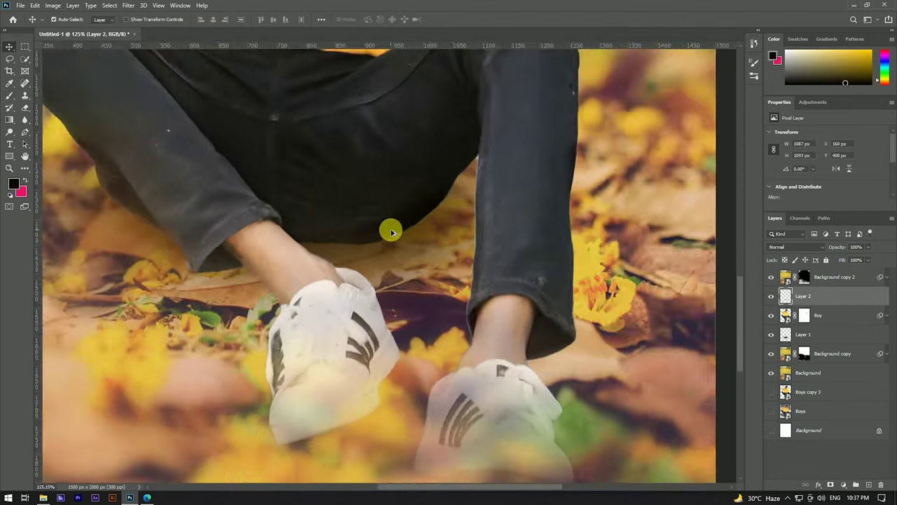
scroll(390, 229, "down", 4)
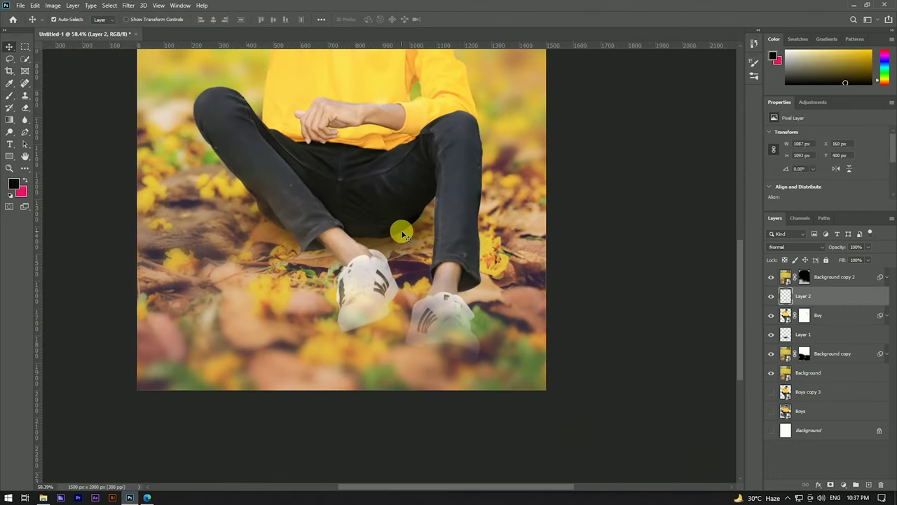
Set Layer 2's blend mode to Screen.
scroll(400, 229, "down", 3)
scroll(390, 169, "up", 2)
scroll(387, 176, "up", 3)
scroll(378, 177, "up", 2)
scroll(392, 161, "down", 2)
scroll(406, 145, "up", 1)
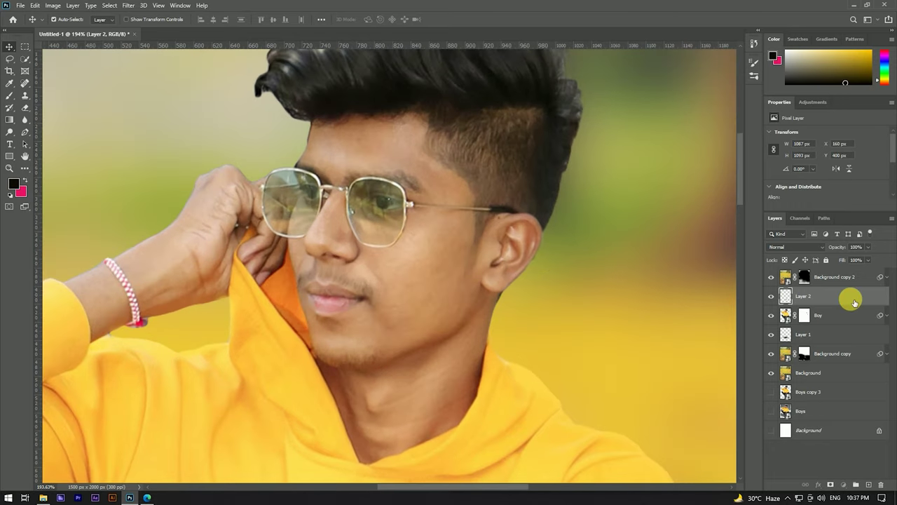
left_click(848, 321)
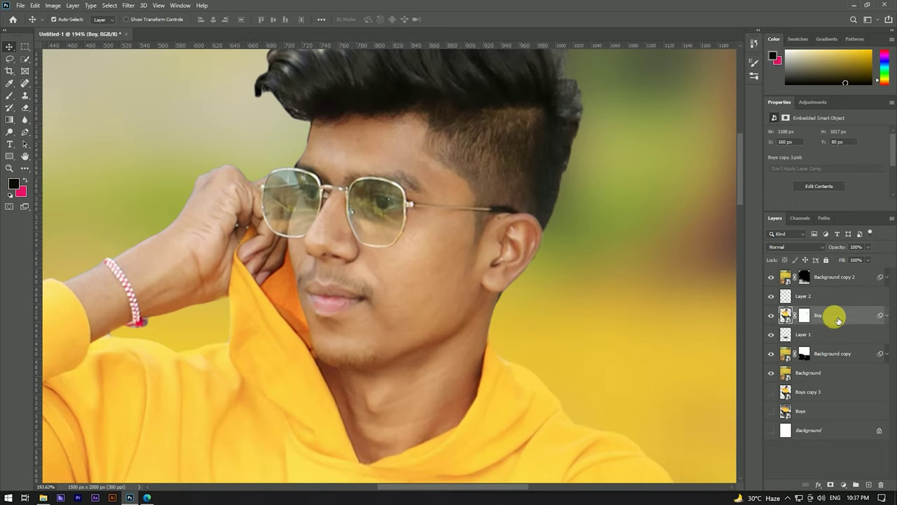
left_click(834, 297)
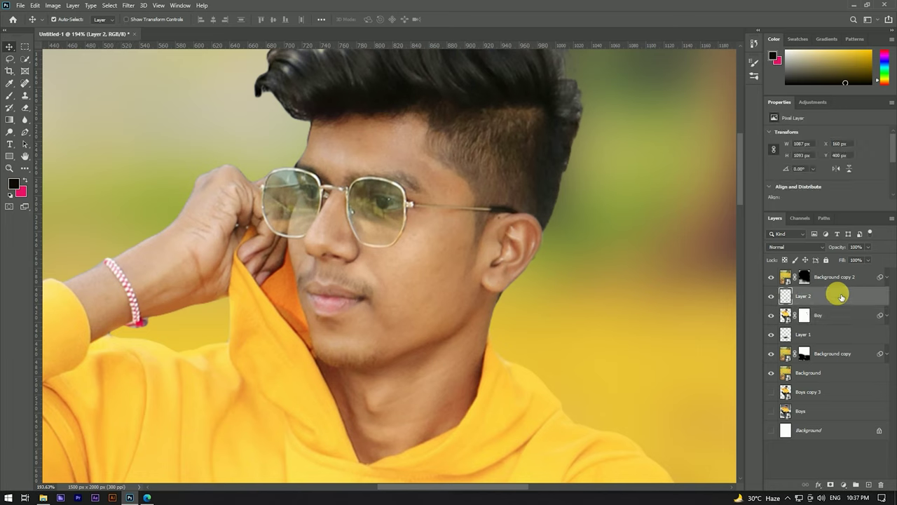
scroll(627, 259, "down", 1)
left_click(795, 247)
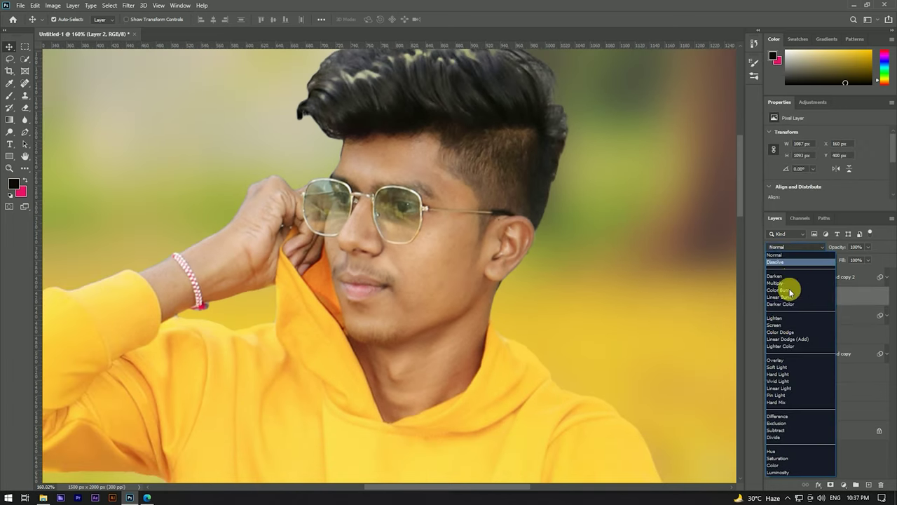
left_click(776, 326)
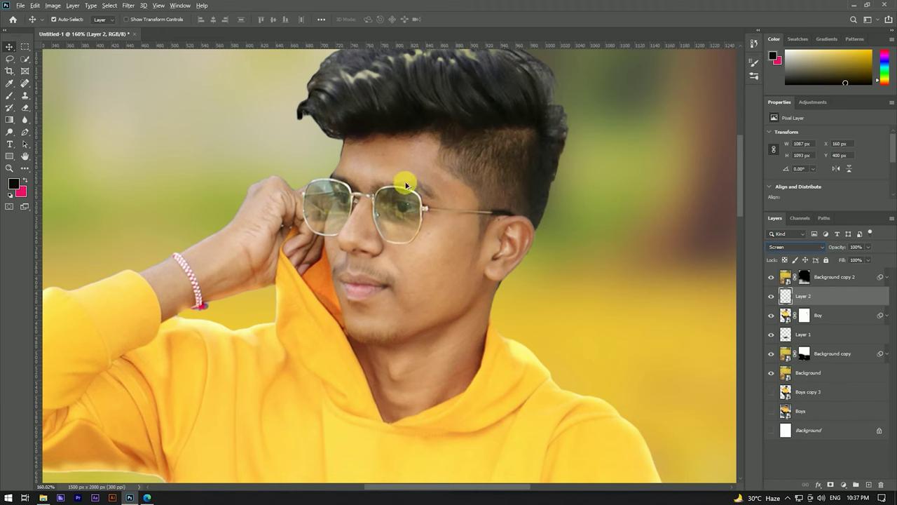
Lower Layer 2's opacity to 82%.
left_click(402, 183)
scroll(400, 169, "down", 1, "alt")
scroll(414, 157, "down", 1, "alt")
scroll(413, 156, "down", 1, "alt")
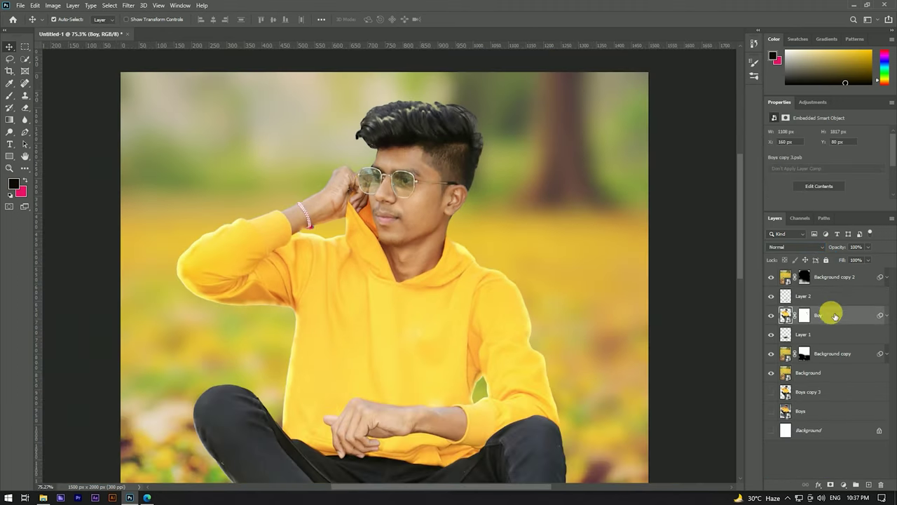
left_click(828, 296)
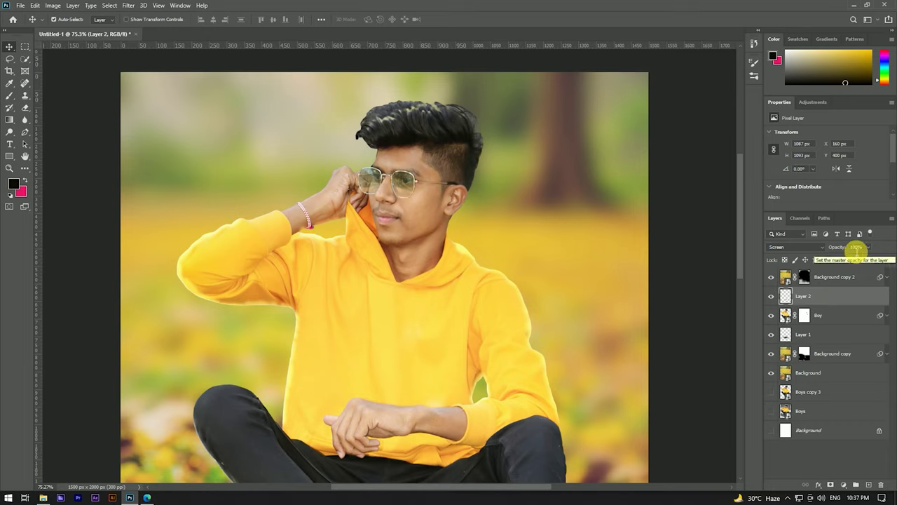
left_click_drag(841, 246, 832, 247)
scroll(530, 281, "up", 2, "alt")
scroll(531, 281, "up", 2, "alt")
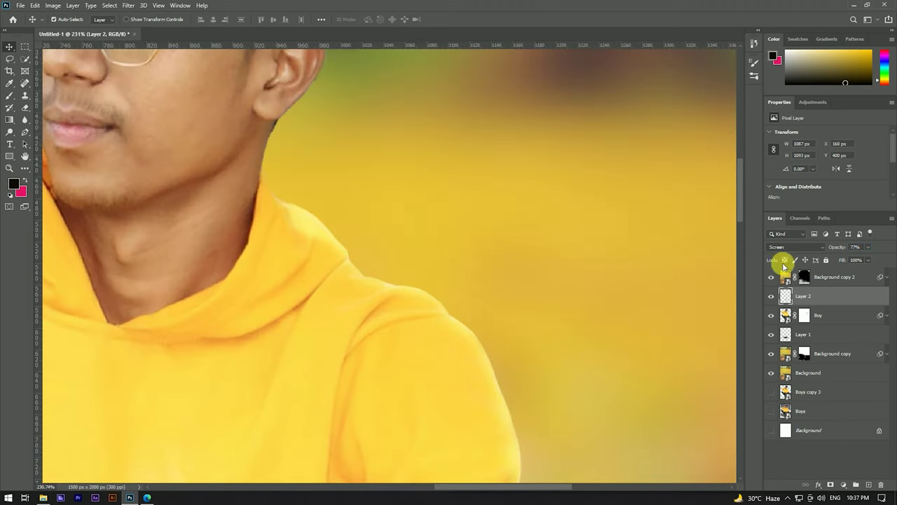
Bring Layer 2's opacity down further to 53%.
left_click(526, 173)
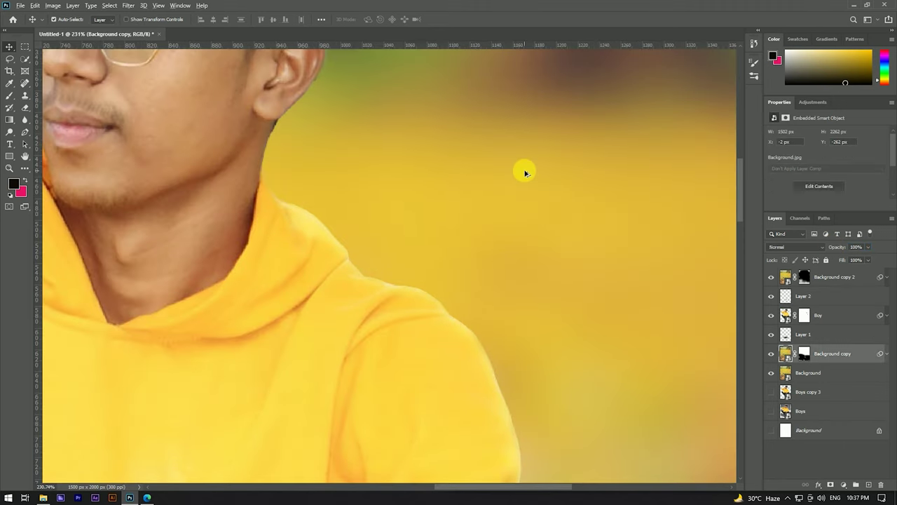
scroll(525, 173, "down", 3, "alt")
scroll(526, 173, "down", 2, "alt")
scroll(505, 260, "down", 1, "alt")
scroll(435, 173, "up", 1, "alt")
scroll(435, 173, "up", 1, "alt")
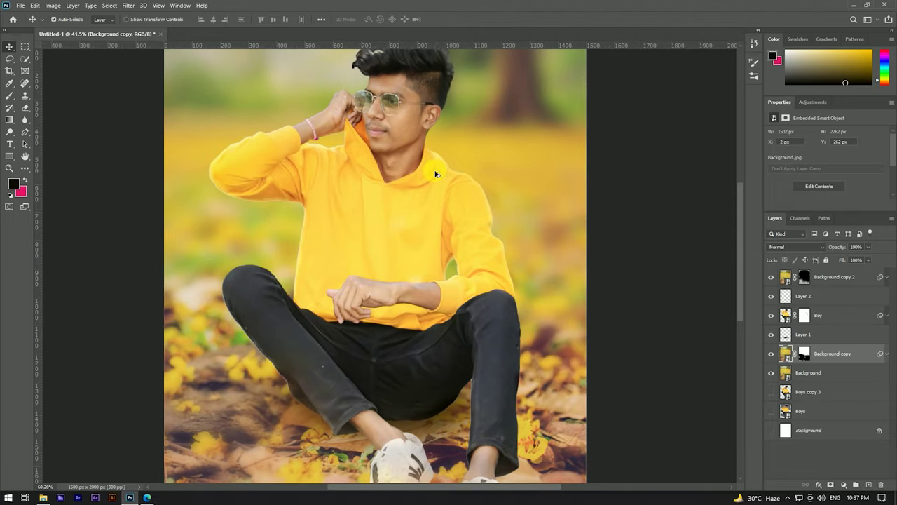
scroll(380, 200, "up", 1, "alt")
scroll(381, 200, "up", 1, "alt")
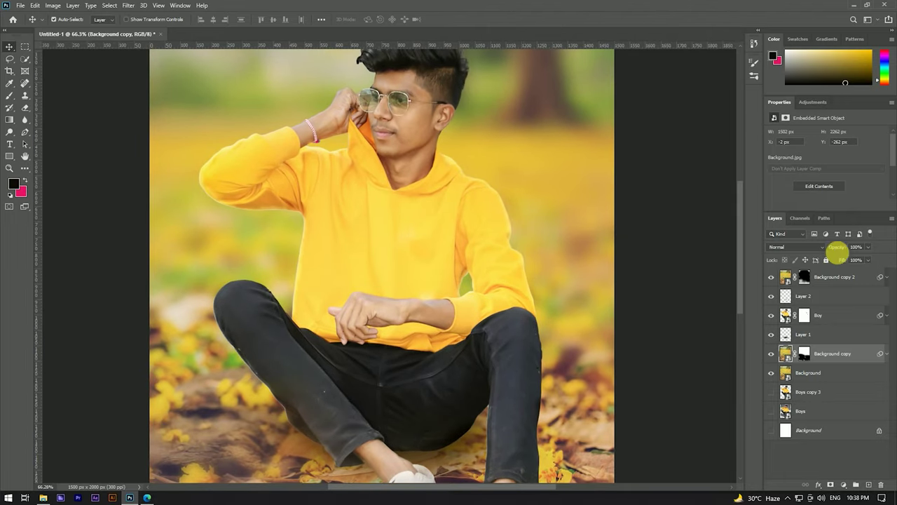
left_click(815, 297)
left_click_drag(853, 248, 836, 249)
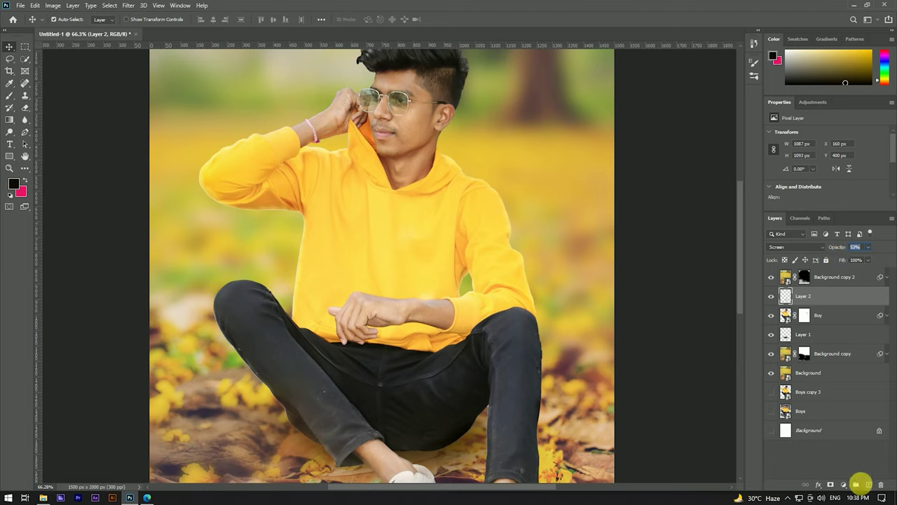
left_click(827, 314, "ctrl")
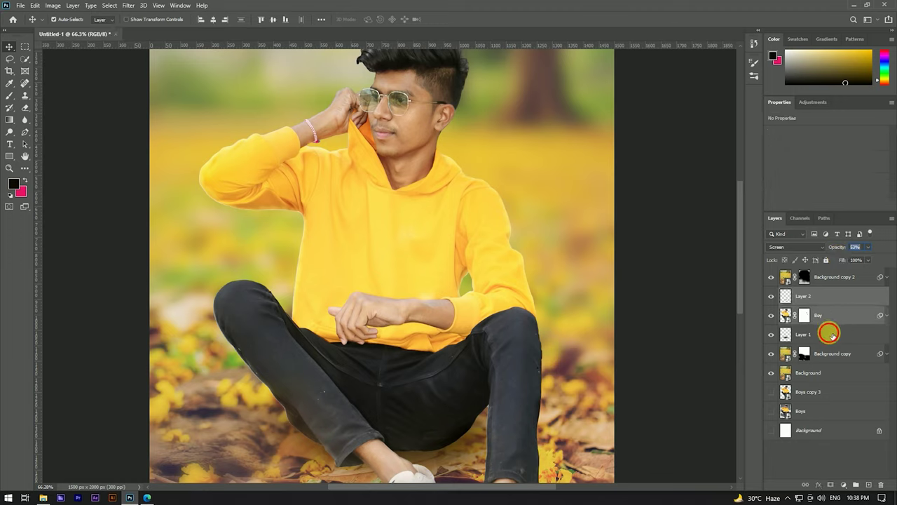
Group Layer 2, Boy and Layer 1 into Group 1.
left_click(832, 334, "ctrl")
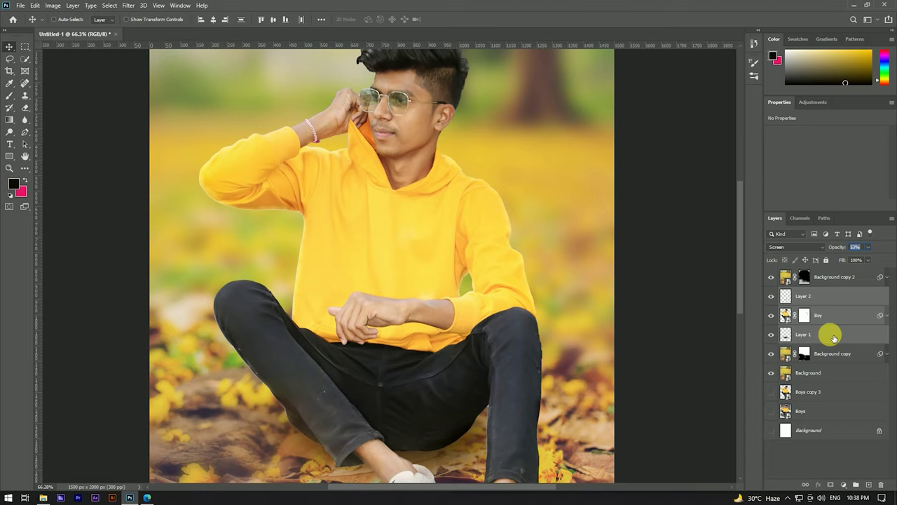
left_click(835, 334)
left_click(827, 295, "shift")
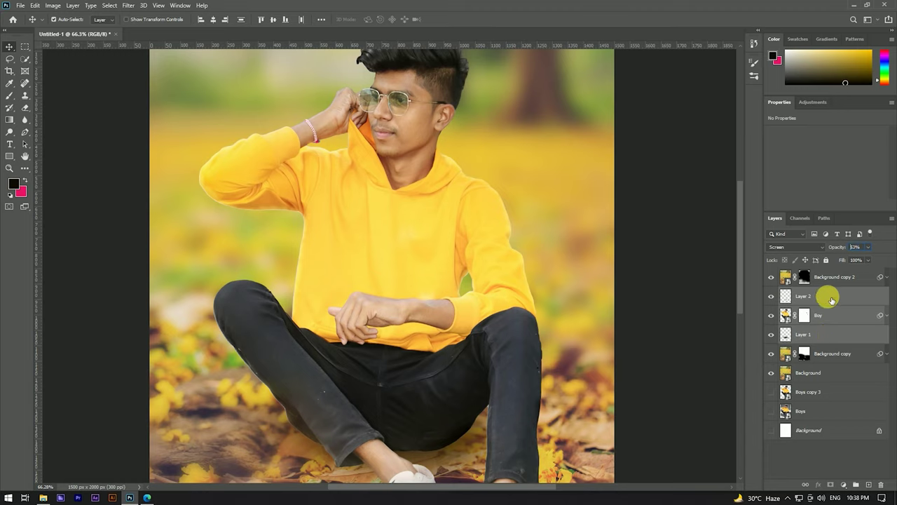
key("ctrl+g")
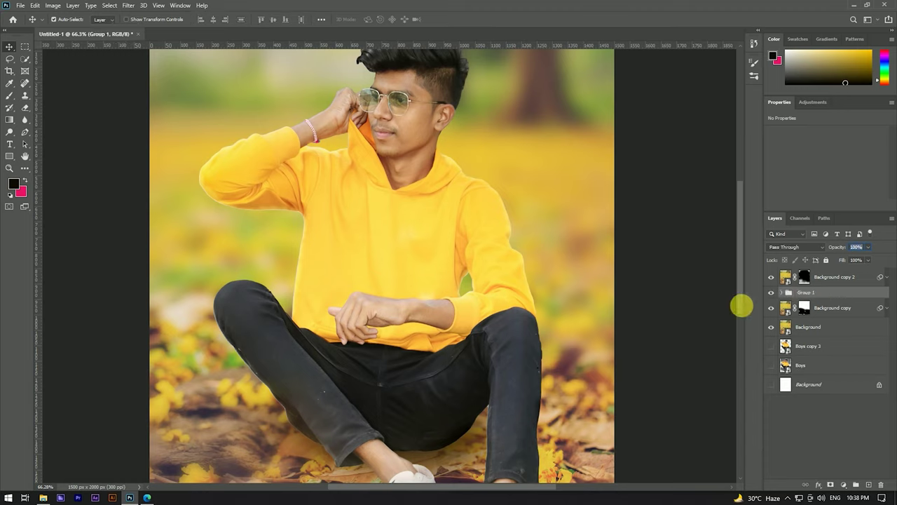
left_click(446, 189)
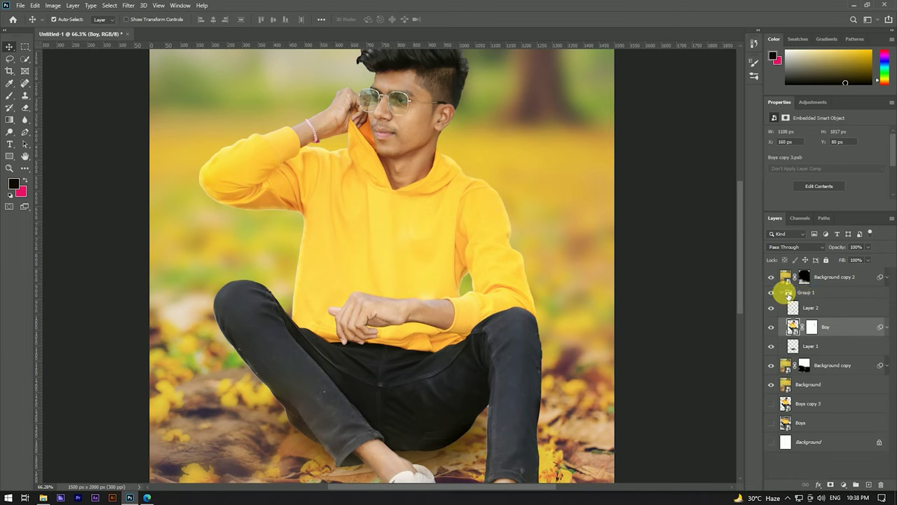
left_click(788, 292)
left_click(781, 292)
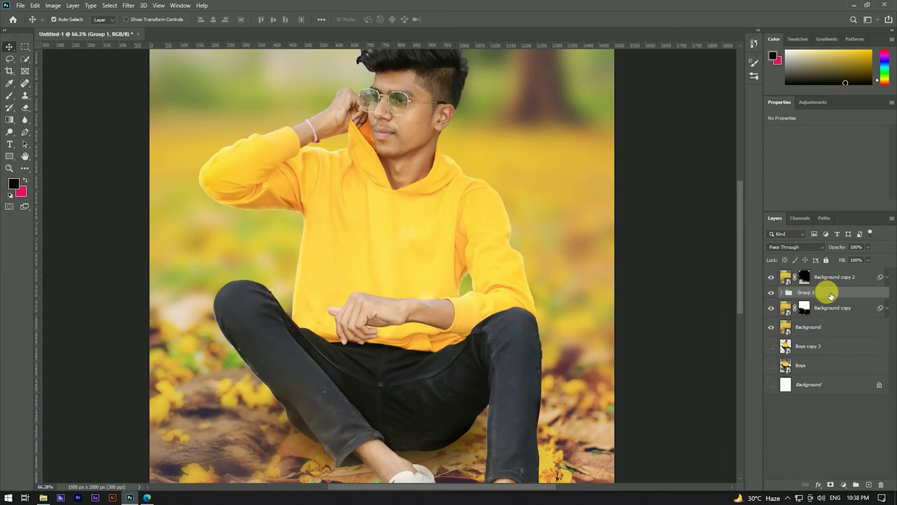
Convert Group 1 into a smart object.
right_click(803, 294)
left_click(780, 242)
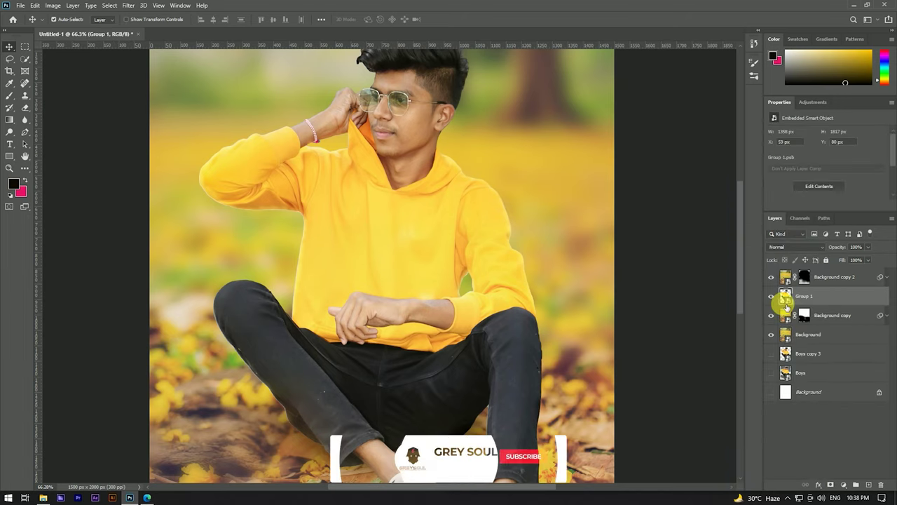
left_click(771, 296)
scroll(407, 128, "down", 5)
scroll(407, 128, "up", 4)
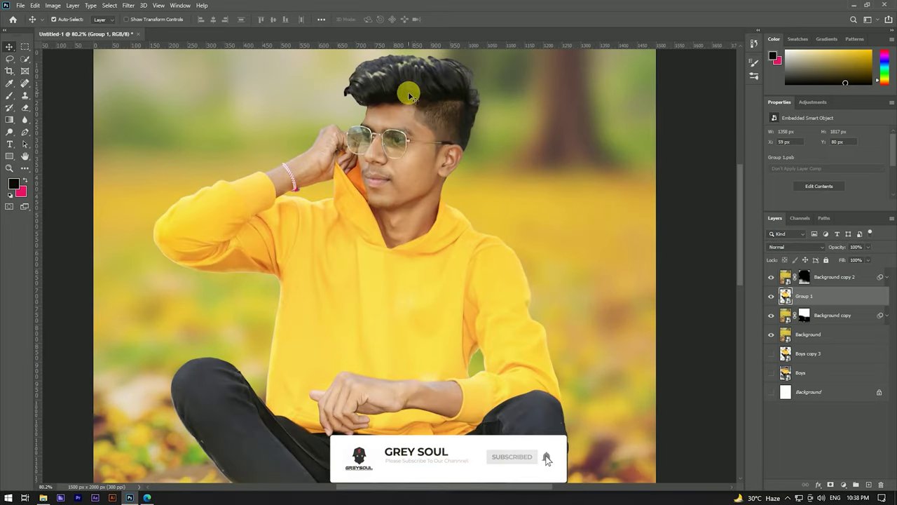
Duplicate the Group 1 smart object as Group 1 copy.
left_click_drag(820, 303, 856, 484)
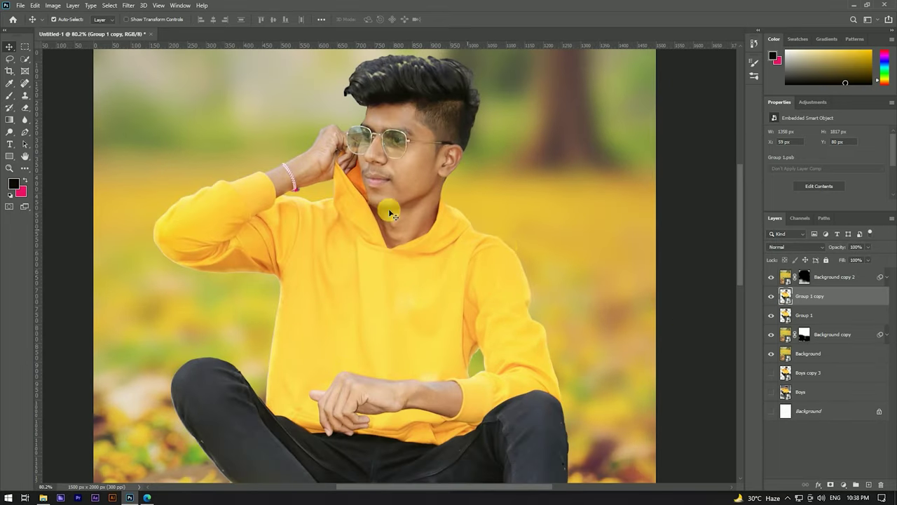
scroll(346, 192, "down", 4)
scroll(369, 156, "up", 3)
scroll(398, 130, "up", 2)
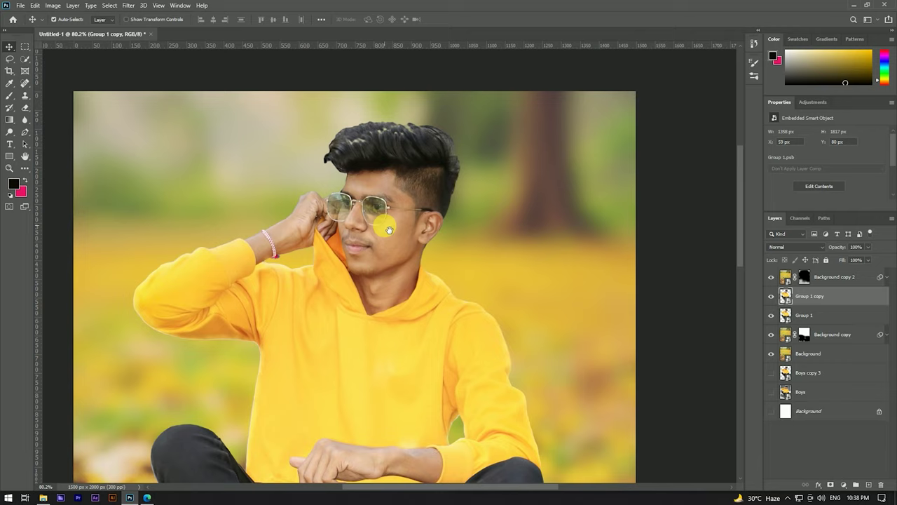
scroll(393, 208, "up", 2)
scroll(386, 235, "up", 2)
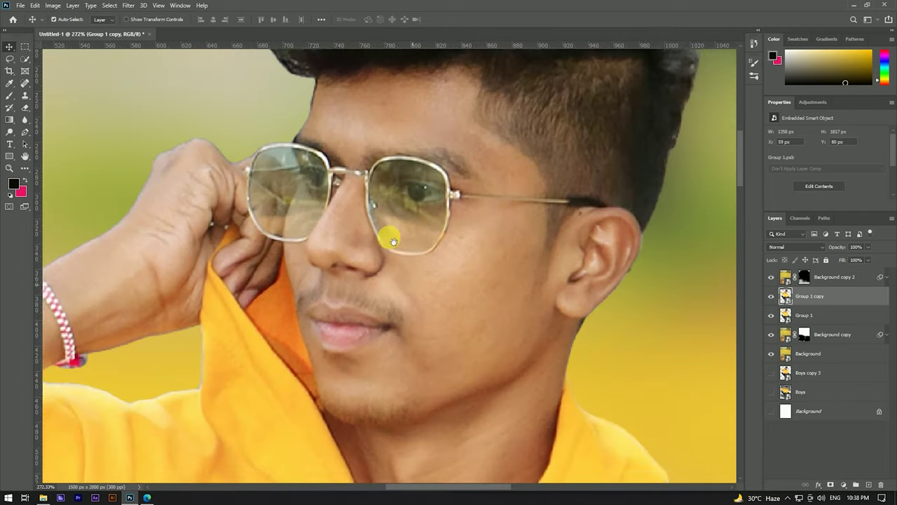
scroll(338, 168, "up", 1)
scroll(456, 168, "down", 2)
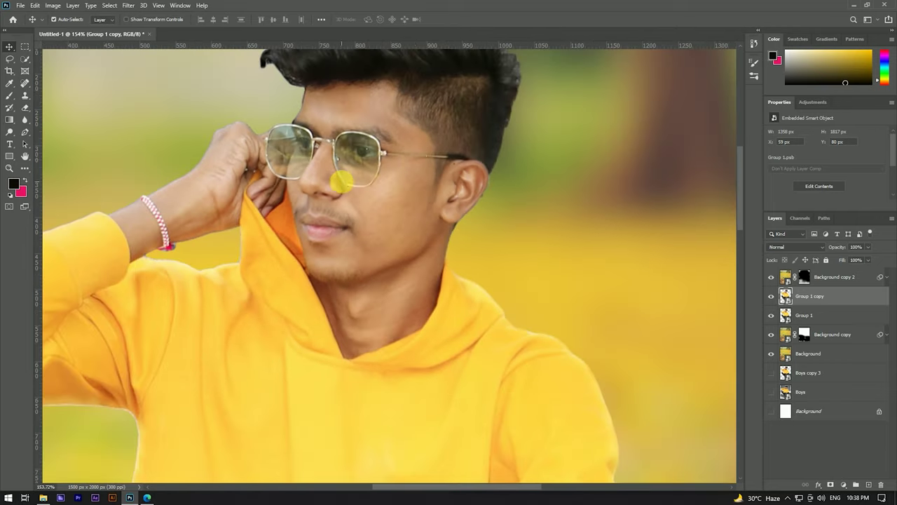
scroll(341, 176, "up", 1)
scroll(400, 154, "up", 1)
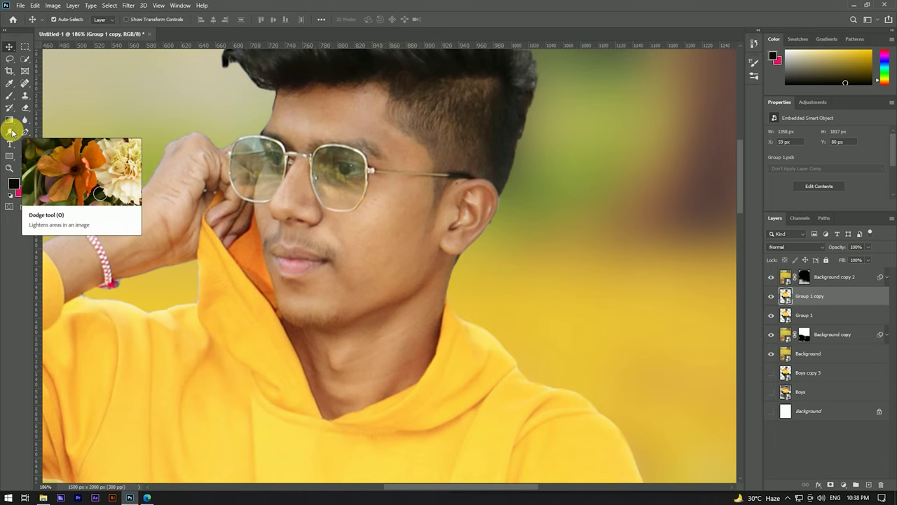
Rasterize Group 1 copy and blur the cheek skin down to the chin and neck.
scroll(357, 195, "down", 1)
left_click(26, 119)
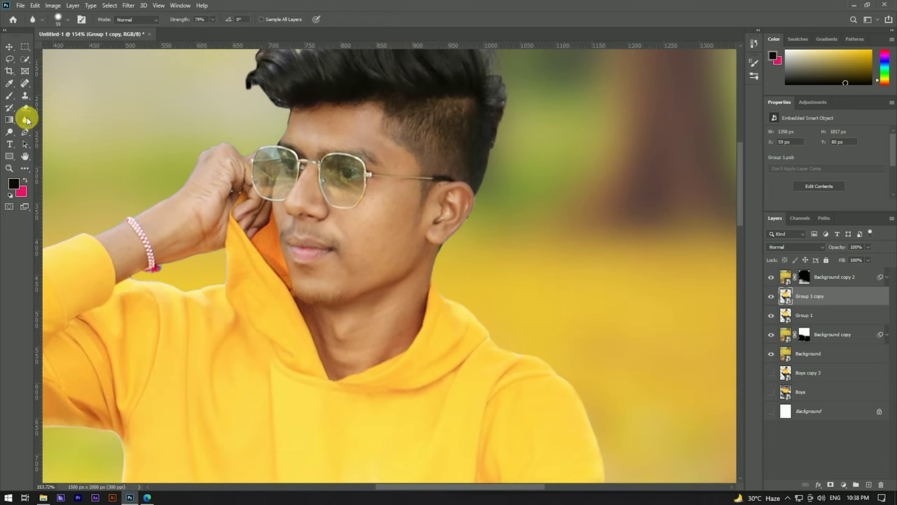
right_click(817, 294)
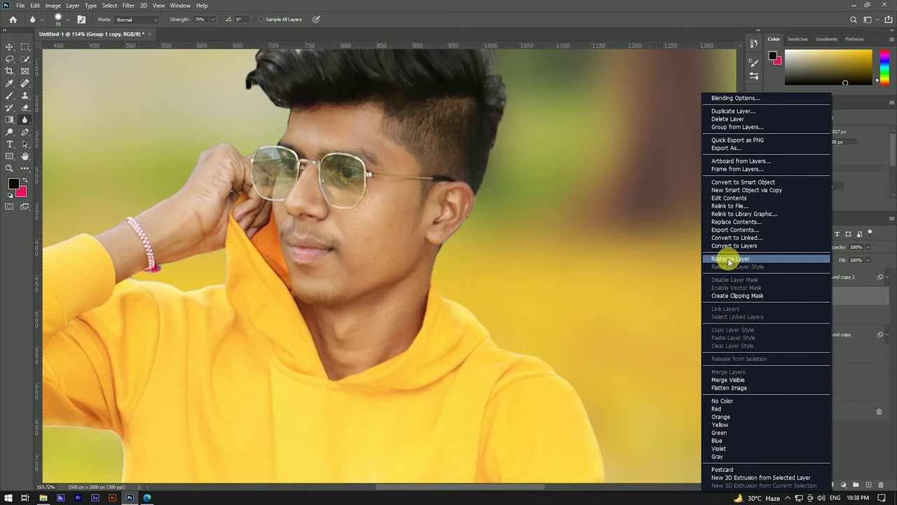
left_click(731, 260)
scroll(429, 242, "up", 1)
left_click_drag(401, 293, 356, 287)
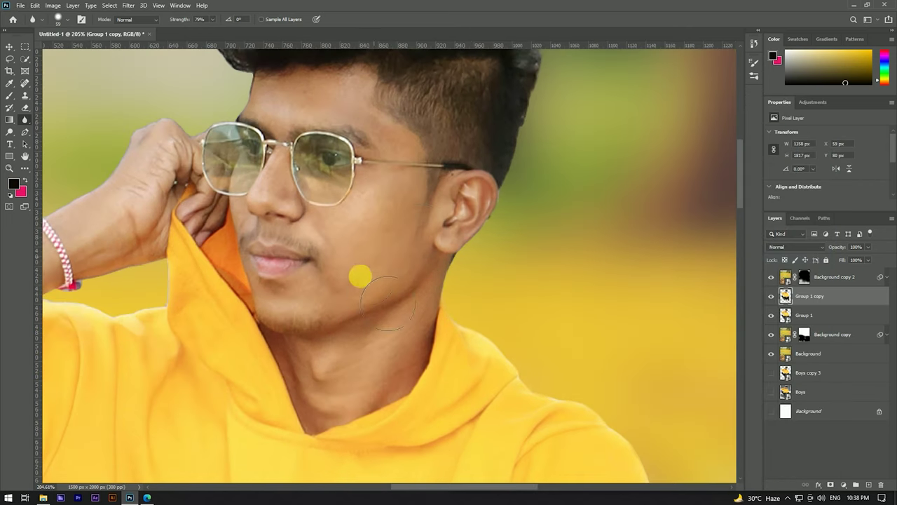
mouse_move(418, 240)
left_mouse_down()
mouse_move(441, 312)
mouse_move(374, 402)
mouse_move(324, 396)
mouse_move(433, 405)
mouse_move(334, 404)
mouse_move(374, 388)
mouse_move(369, 419)
left_mouse_up()
Blur the skin around the brow and nose bridge with a resized brush.
scroll(449, 265, "up", 3)
scroll(379, 279, "up", 5)
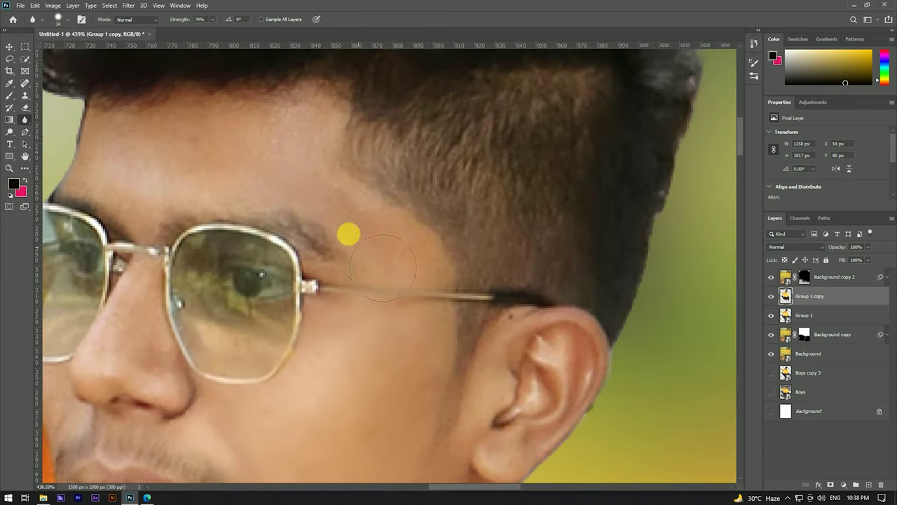
scroll(319, 230, "left", 4)
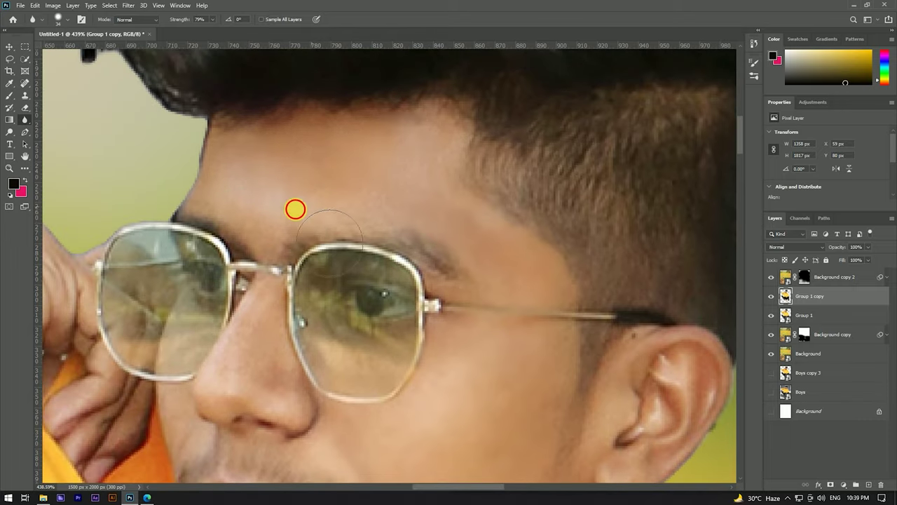
scroll(295, 206, "down", 4)
scroll(295, 206, "left", 2)
right_click(310, 222, "alt")
left_click_drag(314, 166, 330, 180)
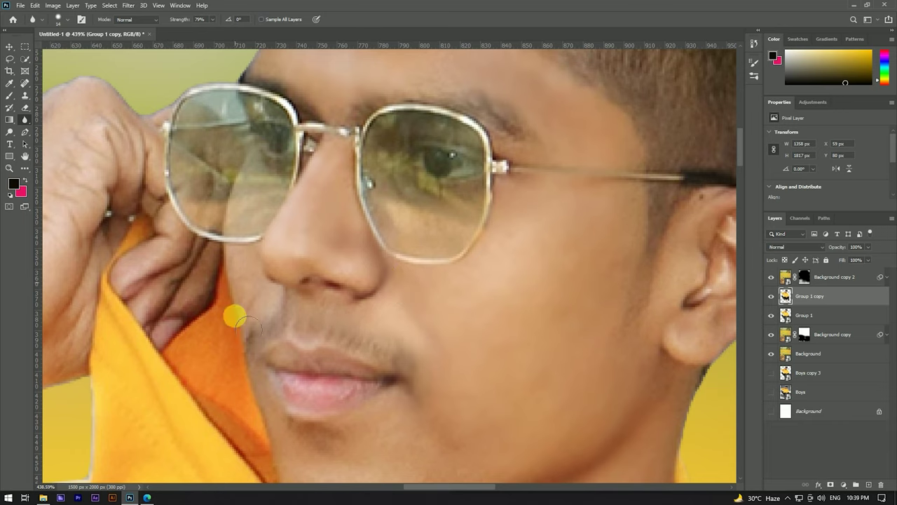
Zoom in and out over the face to inspect the smoothed skin.
scroll(268, 300, "down", 3)
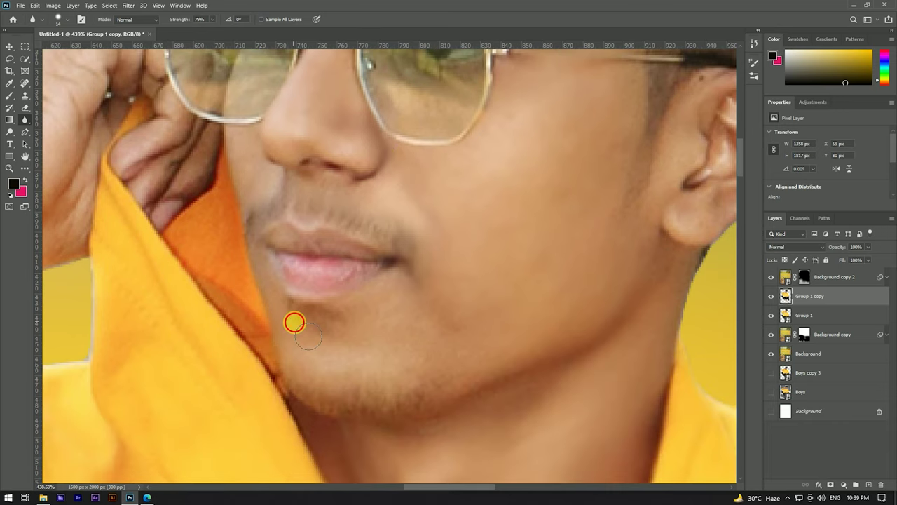
scroll(453, 279, "down", 2)
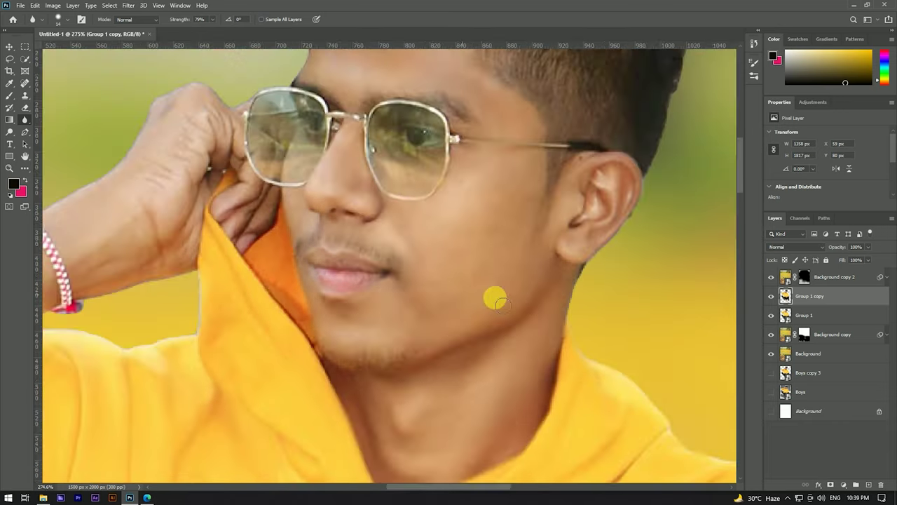
scroll(493, 297, "up", 1)
scroll(519, 217, "down", 3)
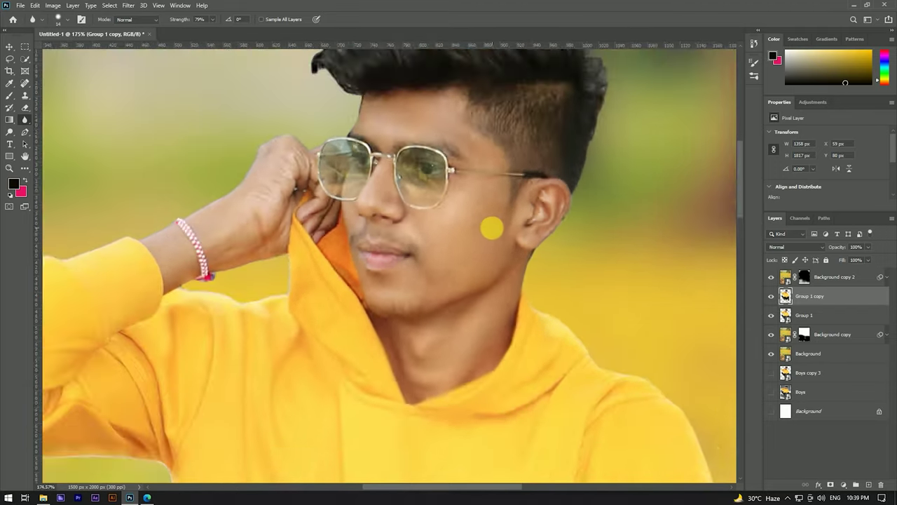
scroll(484, 183, "down", 1)
scroll(466, 147, "up", 4)
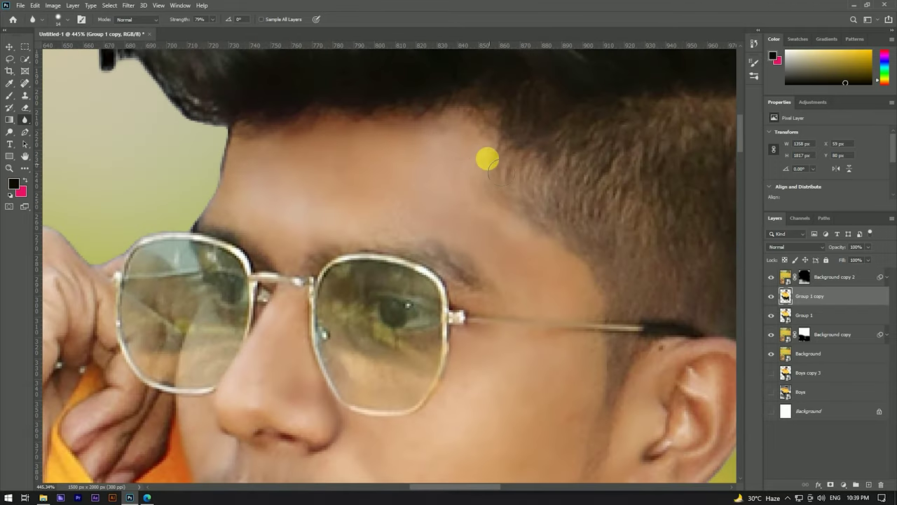
scroll(386, 133, "down", 2)
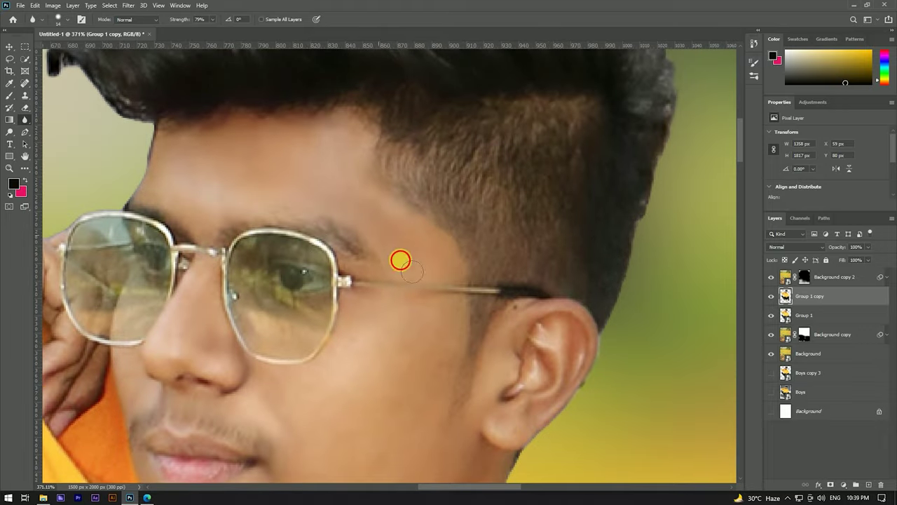
scroll(243, 292, "down", 3)
scroll(231, 294, "up", 3)
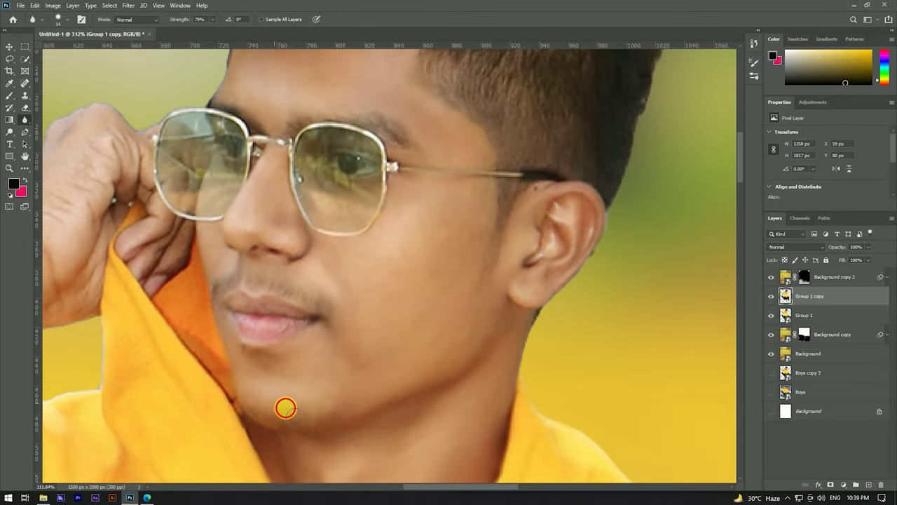
scroll(324, 292, "down", 2)
scroll(320, 280, "down", 2)
scroll(248, 310, "up", 3)
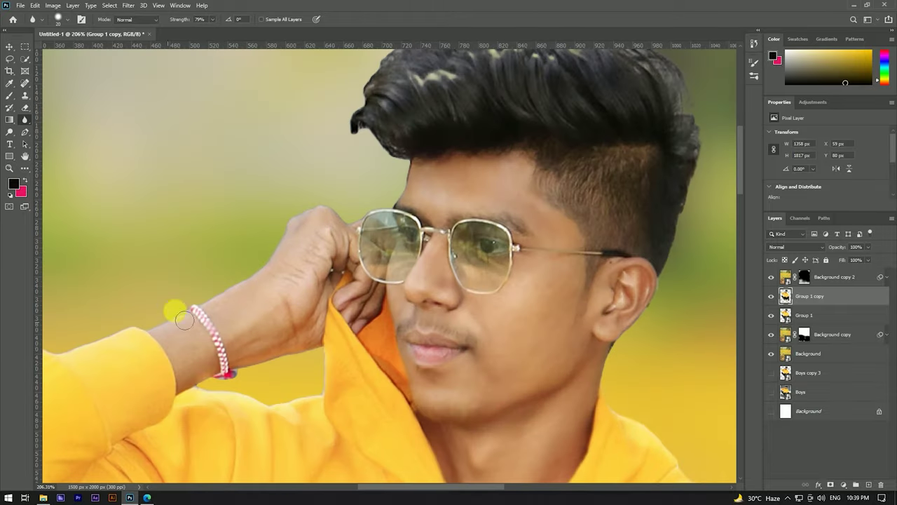
scroll(401, 238, "down", 3)
scroll(418, 218, "up", 2)
Switch to the Dodge tool (Midtones, 17% exposure) and lighten the boy's shins.
right_click(9, 131)
left_click(43, 131)
mouse_move(405, 207)
left_mouse_down()
mouse_move(385, 204)
mouse_move(458, 210)
mouse_move(507, 241)
mouse_move(491, 326)
mouse_move(535, 336)
mouse_move(545, 384)
mouse_move(450, 399)
mouse_move(429, 390)
mouse_move(399, 315)
mouse_move(415, 368)
mouse_move(343, 286)
mouse_move(248, 365)
left_mouse_up()
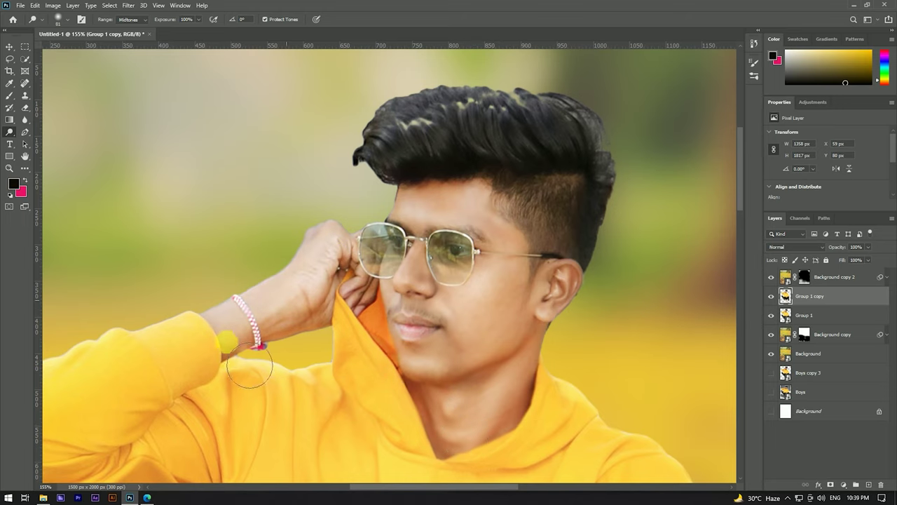
scroll(280, 316, "down", 5)
scroll(386, 280, "up", 4)
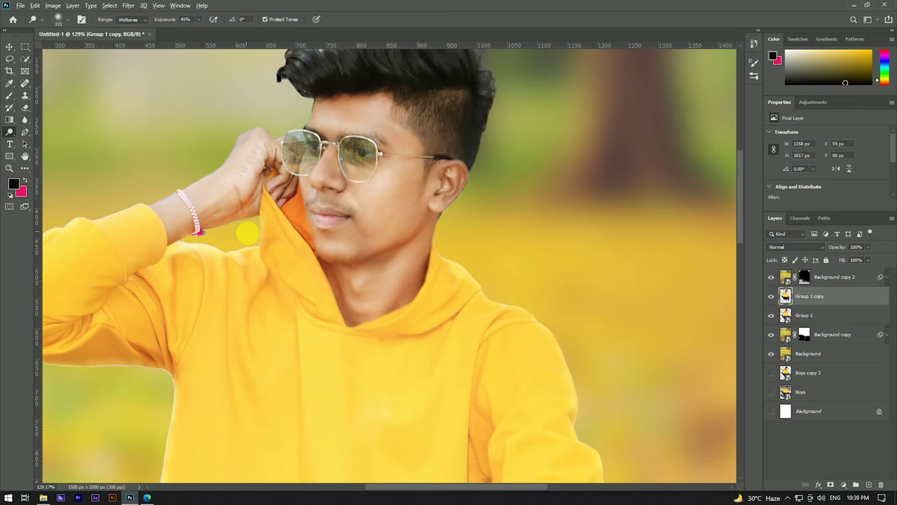
scroll(351, 207, "down", 3)
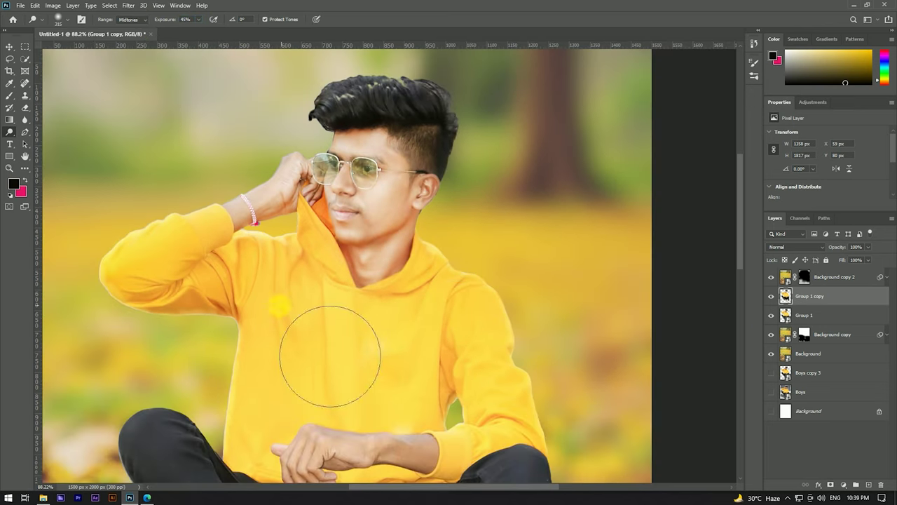
scroll(322, 302, "down", 3)
scroll(329, 267, "up", 2)
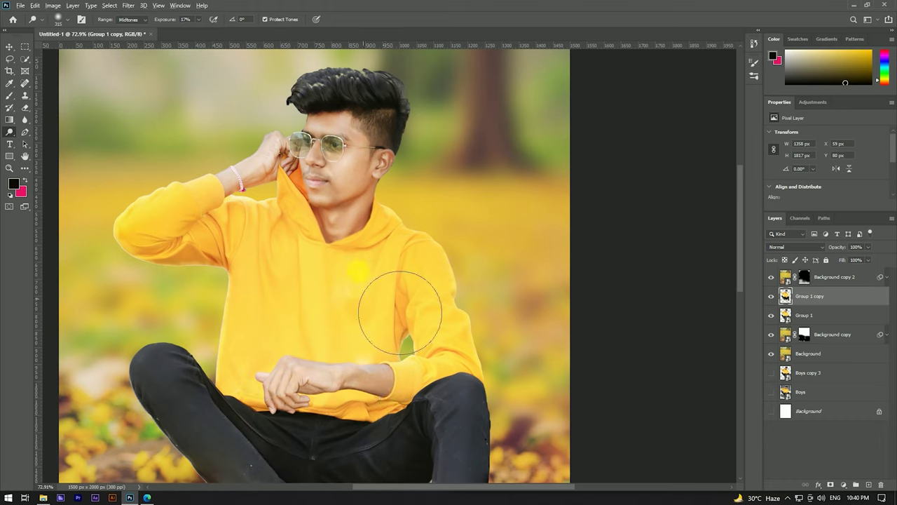
Continue dodging down over the ankles and both white shoes.
scroll(396, 310, "down", 3)
scroll(413, 386, "up", 2)
scroll(413, 387, "up", 2)
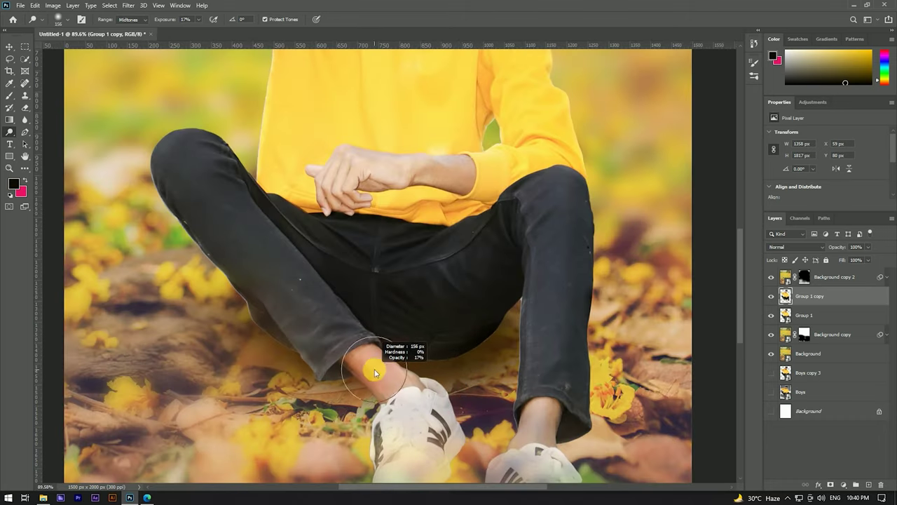
left_click_drag(403, 386, 417, 303)
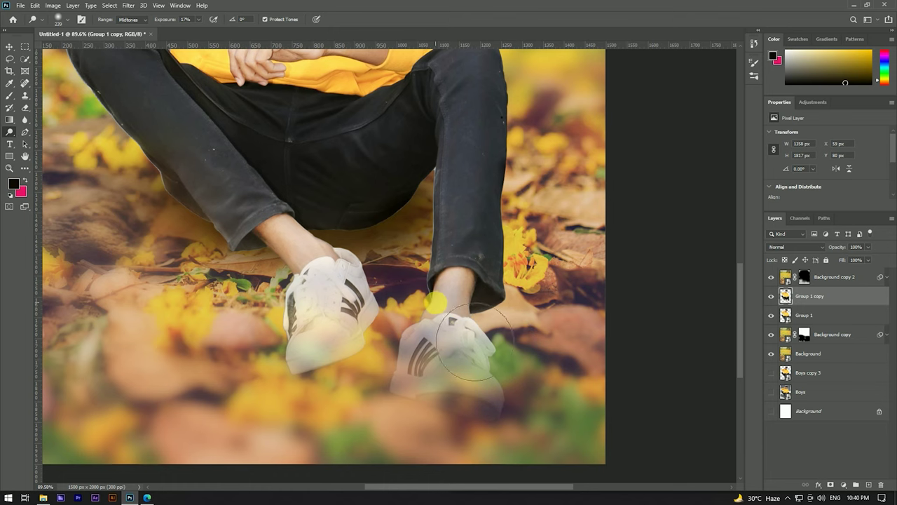
scroll(473, 344, "down", 3)
scroll(434, 350, "up", 2)
scroll(400, 394, "up", 2)
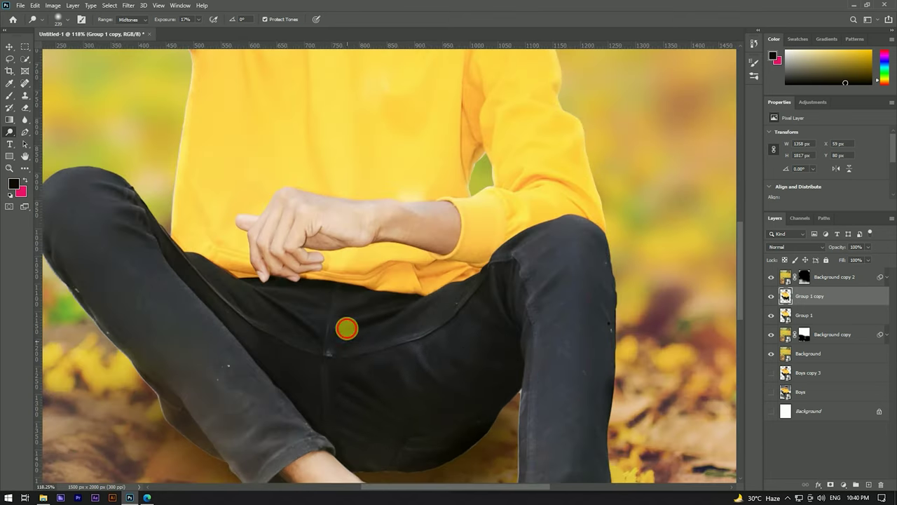
scroll(400, 393, "down", 3)
scroll(290, 296, "up", 3)
scroll(281, 350, "up", 2)
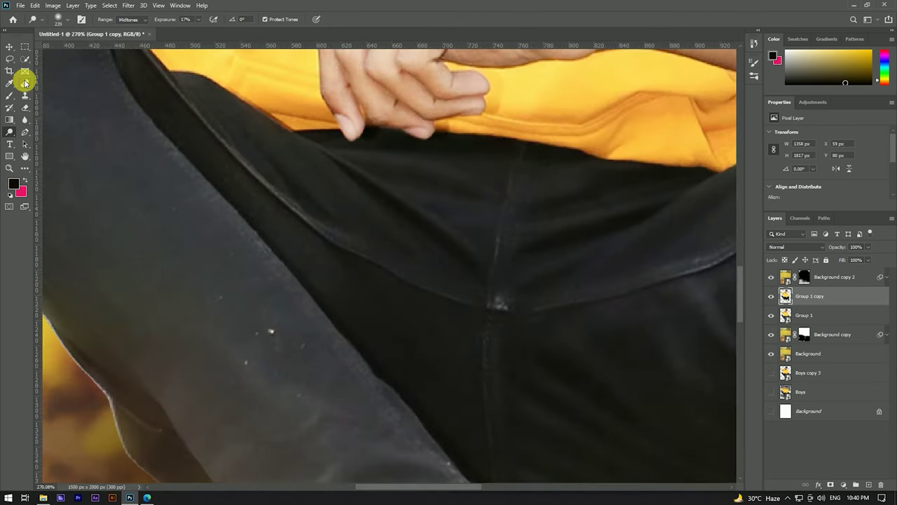
right_click(24, 83)
left_click(59, 100)
Patch the white speck on the jeans' thigh with clean denim.
left_click_drag(265, 323, 267, 327)
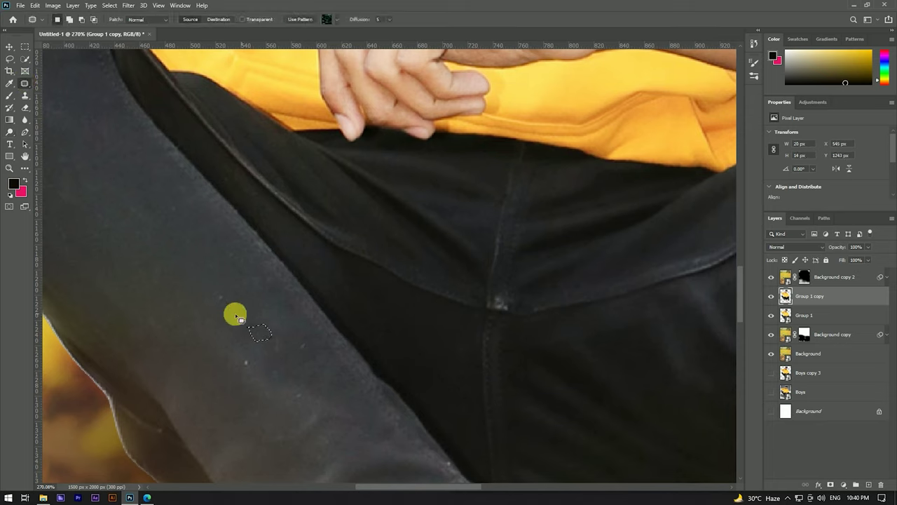
left_click_drag(215, 302, 218, 303)
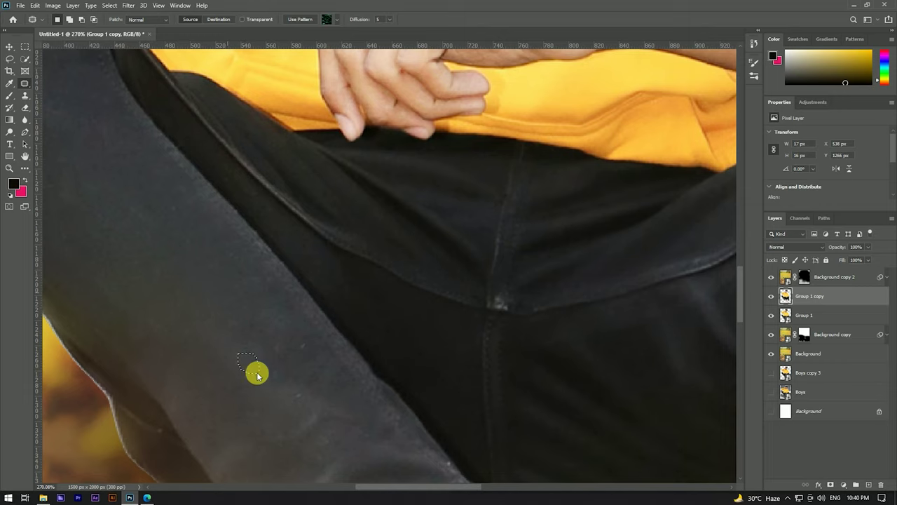
scroll(256, 370, "down", 5)
scroll(256, 234, "right", 6)
scroll(180, 320, "up", 2)
scroll(327, 277, "right", 10)
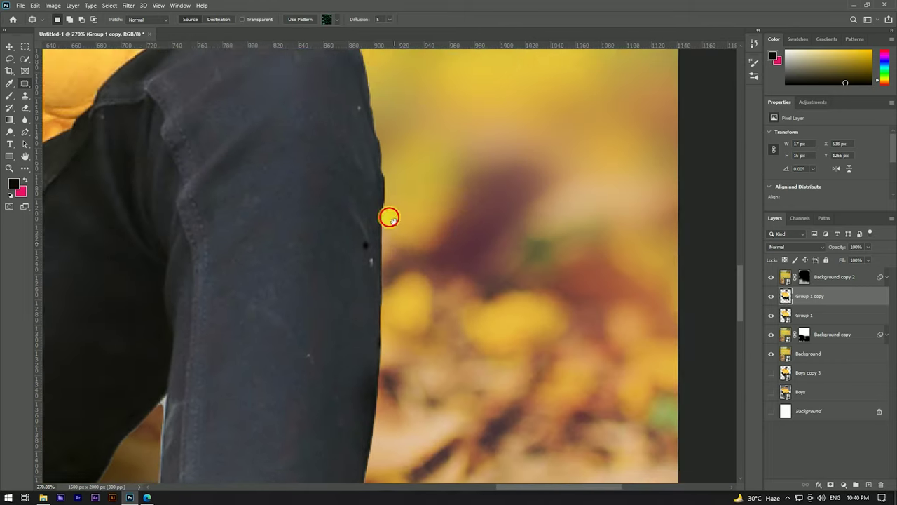
scroll(388, 214, "right", 2)
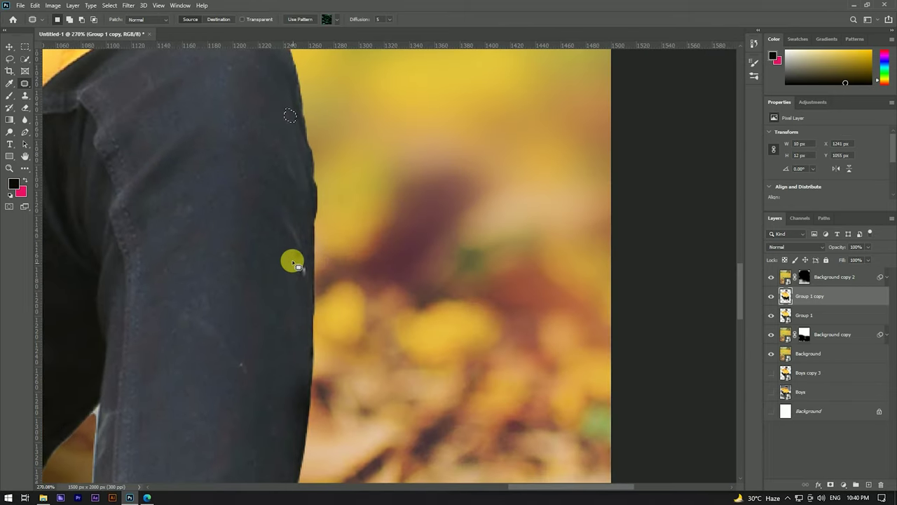
Patch further jeans specks onto clean fabric and dismiss the no-pixels-selected warning.
mouse_move(311, 267)
left_mouse_down()
mouse_move(270, 273)
mouse_move(291, 272)
left_mouse_up()
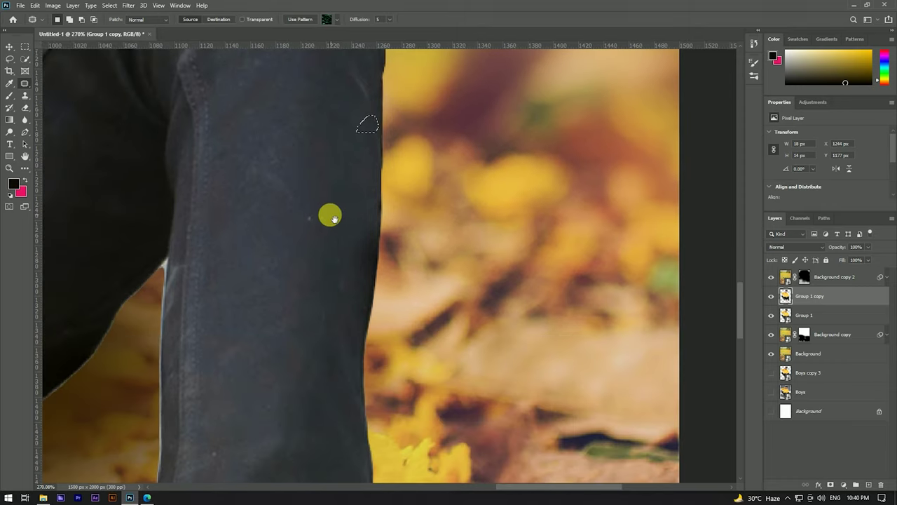
scroll(329, 215, "down", 5)
scroll(328, 214, "left", 2)
left_click_drag(295, 226, 294, 178)
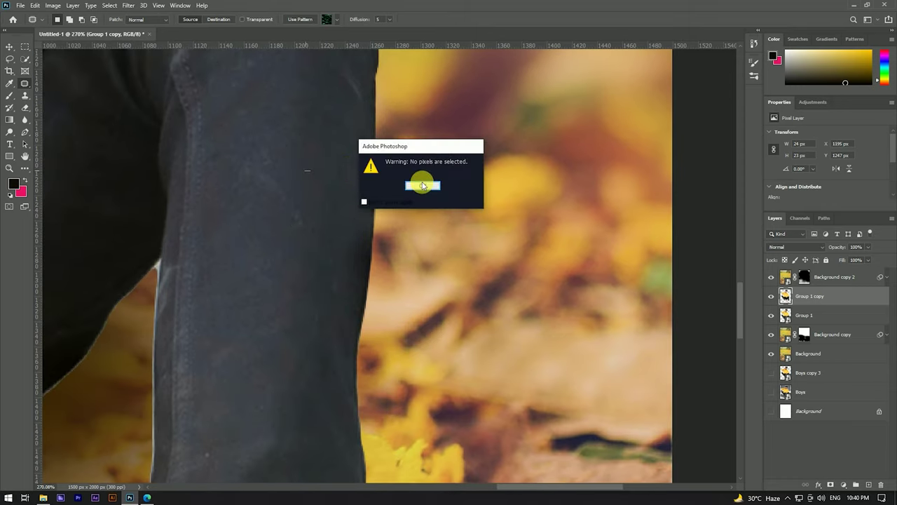
left_click(423, 186)
scroll(337, 180, "down", 2)
scroll(337, 180, "down", 2)
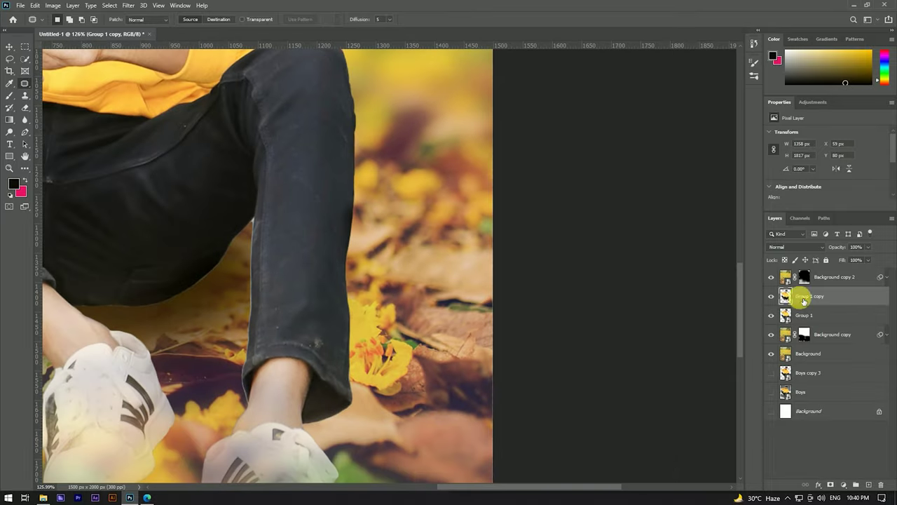
left_click(771, 315)
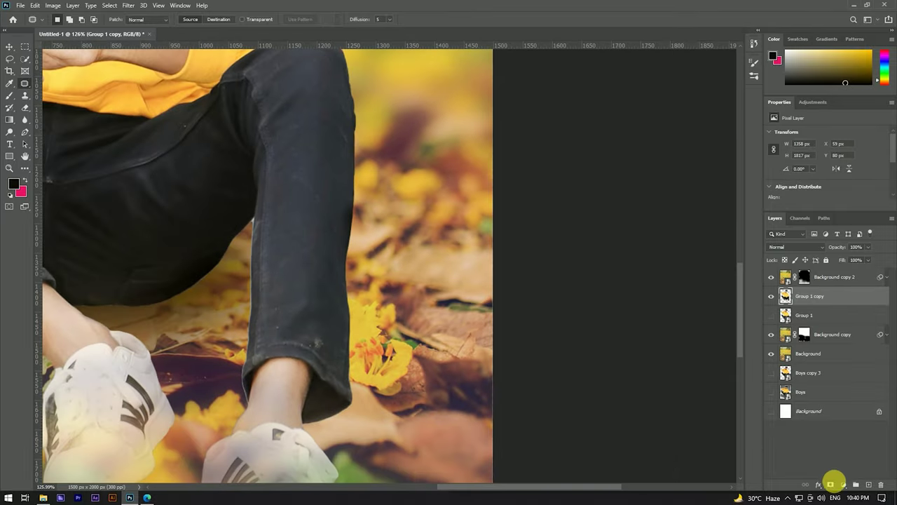
Add a layer mask to Group 1 copy and set up a sized Brush.
left_click(831, 485)
scroll(284, 201, "down", 4)
scroll(289, 204, "up", 5)
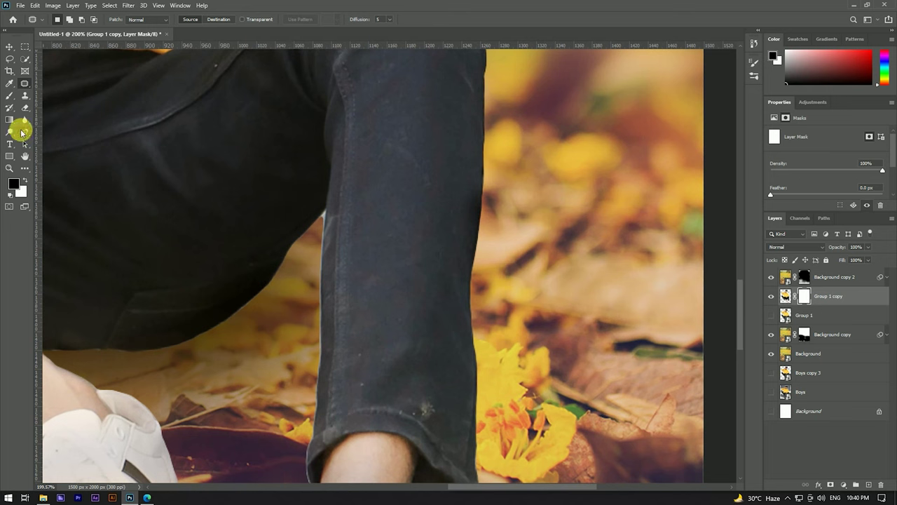
left_click(10, 96)
scroll(330, 223, "up", 2)
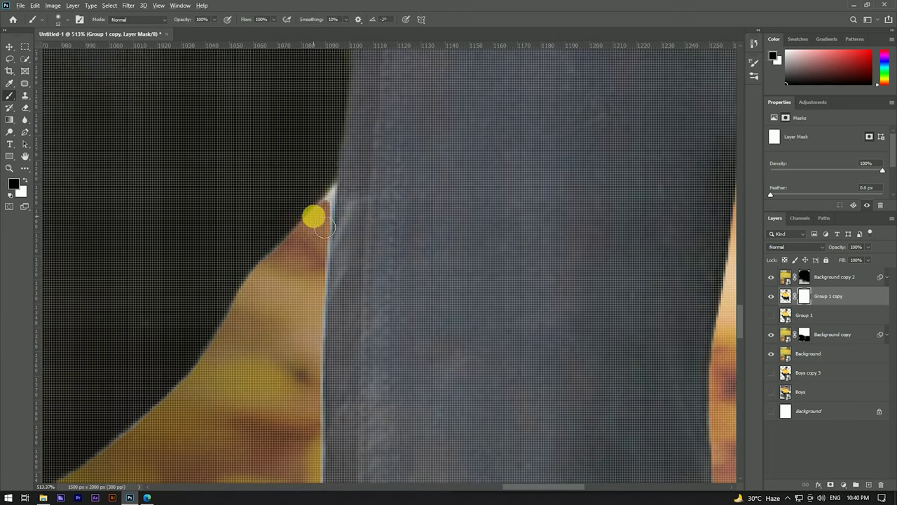
right_click(304, 220)
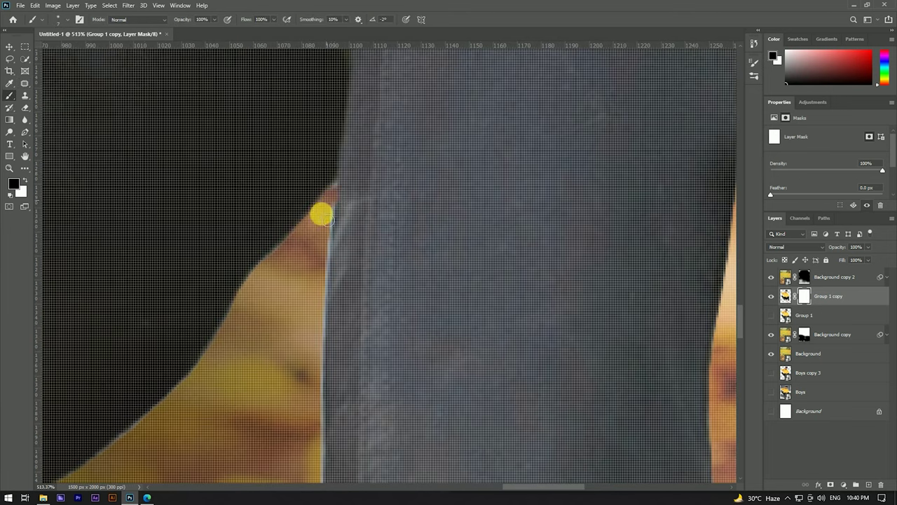
Paint the mask along the upper outer edge of the right jeans leg.
left_click_drag(329, 379, 356, 244)
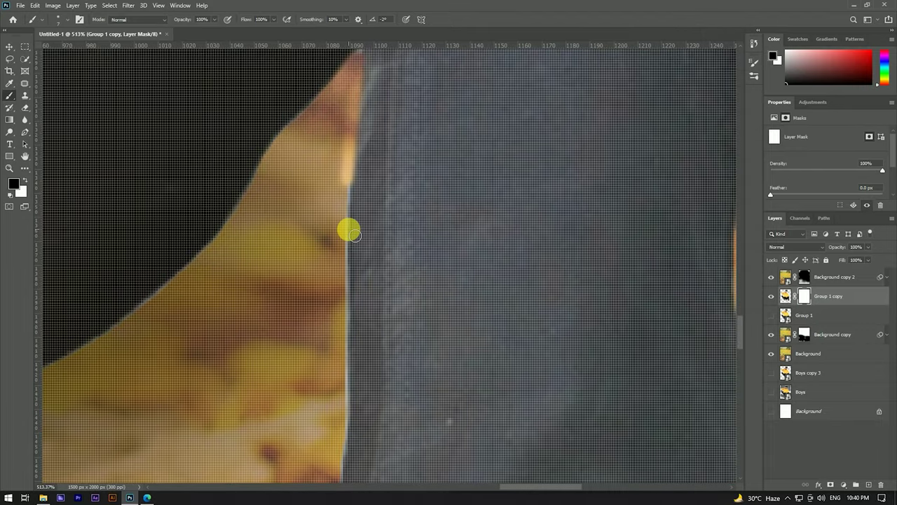
scroll(349, 231, "down", 1)
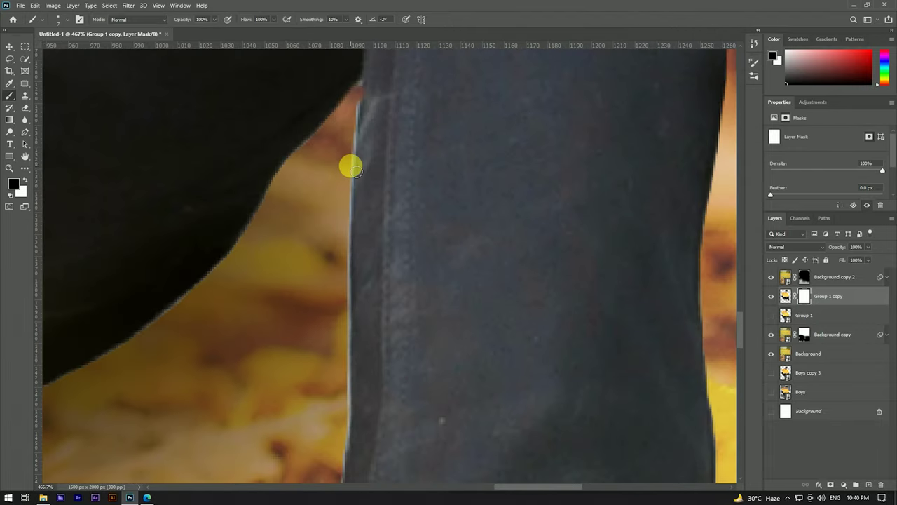
left_click_drag(355, 135, 351, 179)
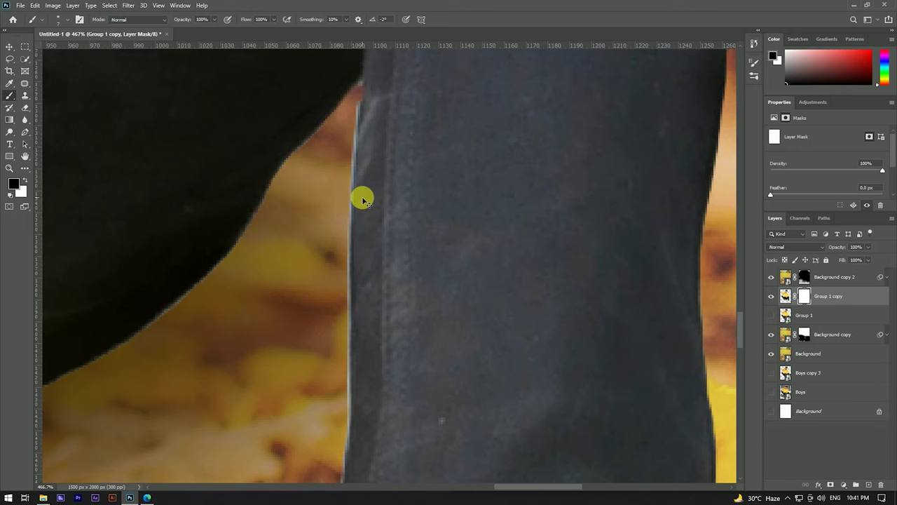
scroll(363, 196, "down", 2)
scroll(366, 194, "down", 2)
scroll(377, 177, "down", 3)
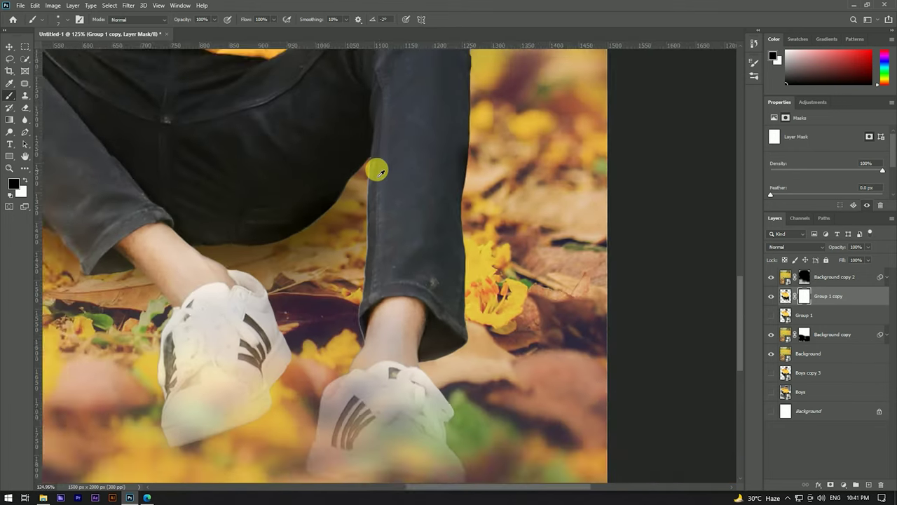
scroll(375, 168, "up", 2)
scroll(370, 164, "down", 2)
scroll(370, 165, "up", 2)
scroll(368, 161, "up", 2)
scroll(368, 161, "up", 2)
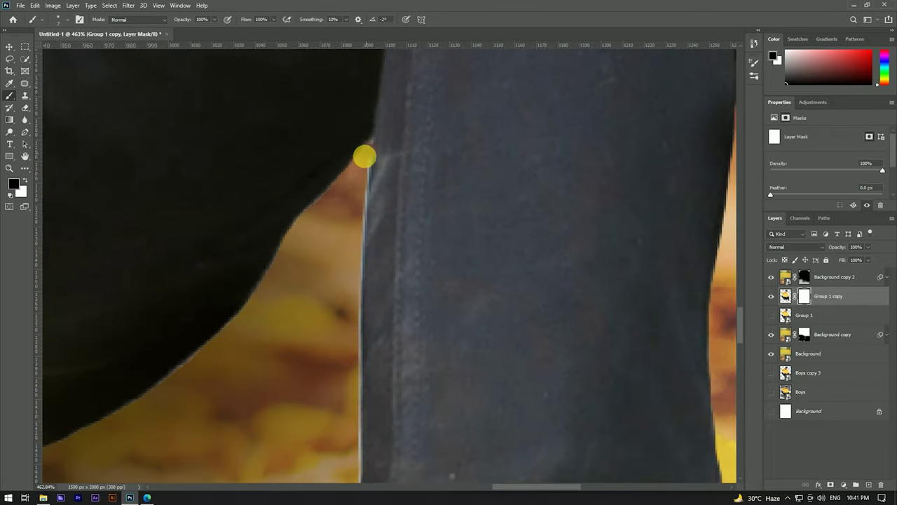
Continue masking down the full length of the jeans leg edge.
left_click_drag(371, 197, 352, 428)
scroll(382, 217, "down", 3)
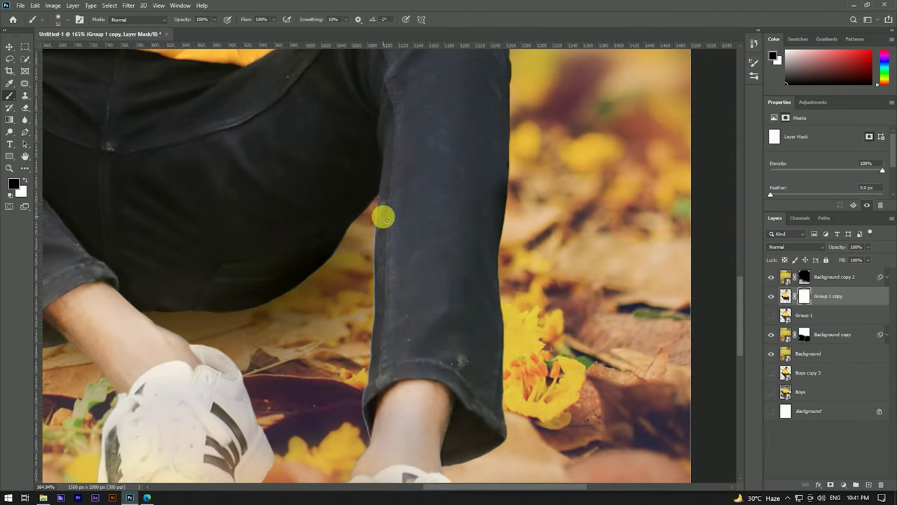
scroll(384, 231, "down", 3)
scroll(383, 245, "down", 2)
scroll(434, 231, "up", 3)
scroll(411, 219, "down", 1)
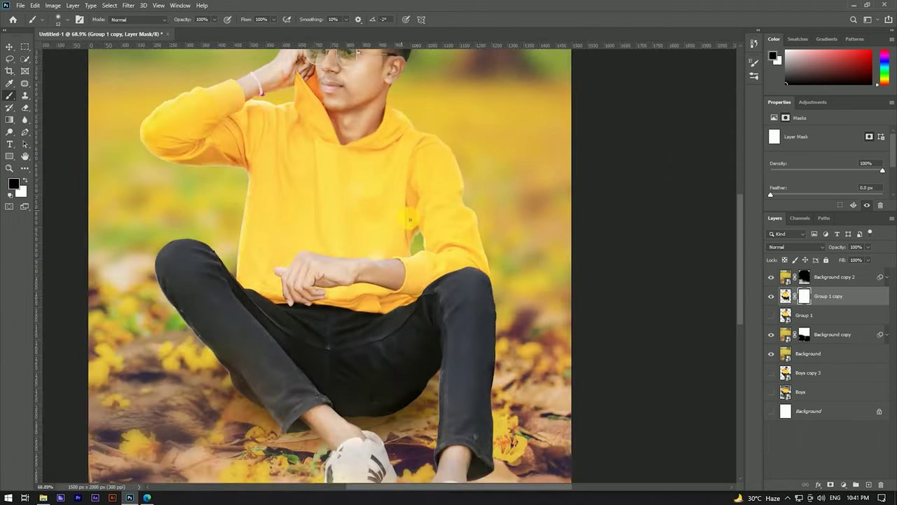
scroll(410, 220, "up", 2)
scroll(415, 238, "down", 1)
scroll(419, 220, "down", 1)
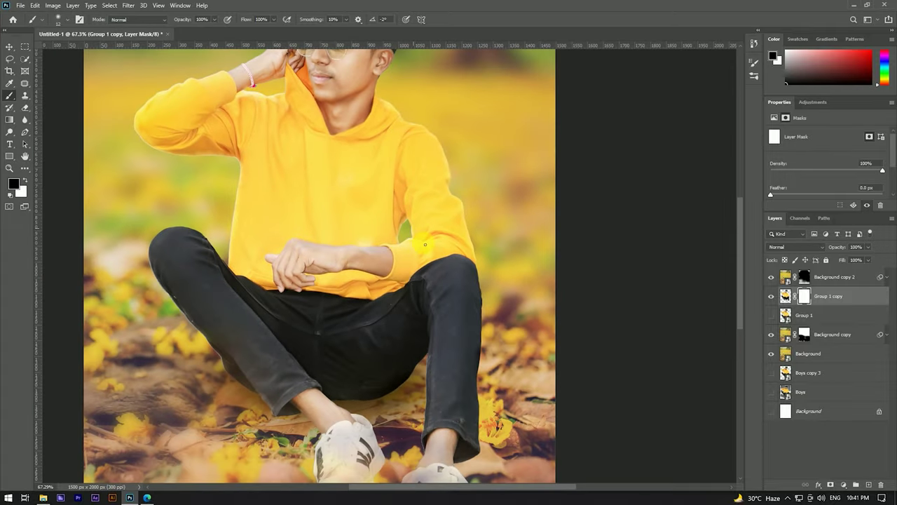
Toggle the boy layer's visibility to compare the cleaned edge.
left_click(772, 296)
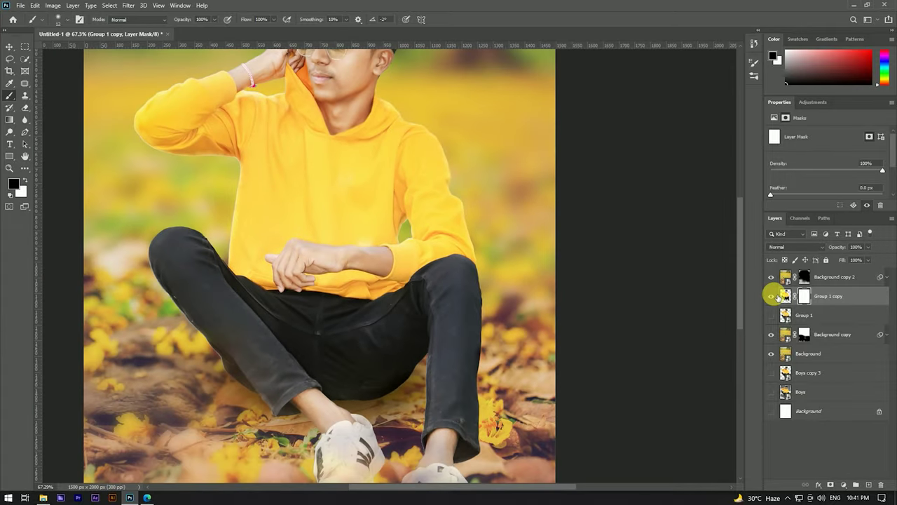
scroll(393, 290, "down", 2)
scroll(413, 165, "up", 2)
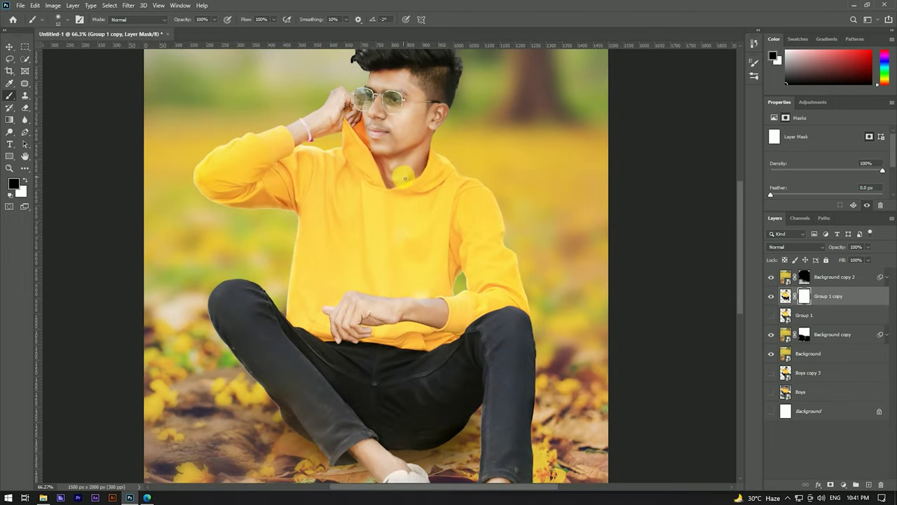
key("v")
scroll(413, 154, "down", 2)
scroll(404, 140, "up", 2)
scroll(420, 161, "down", 2)
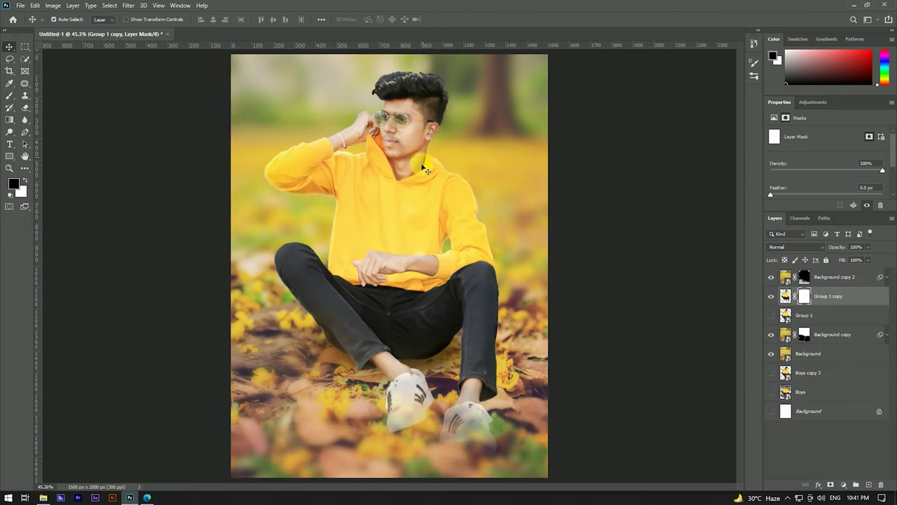
Convert Group 1 copy into a smart object for non-destructive filtering.
right_click(856, 297)
left_click(760, 234)
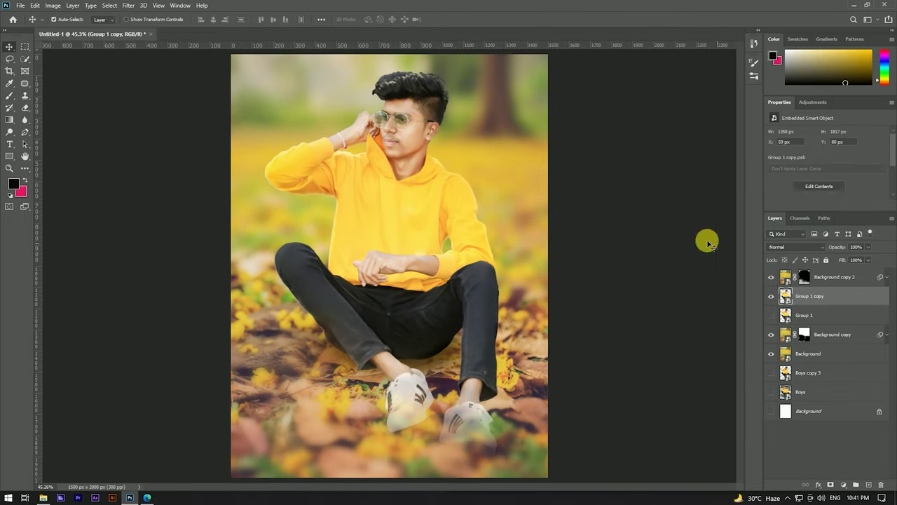
left_click(126, 6)
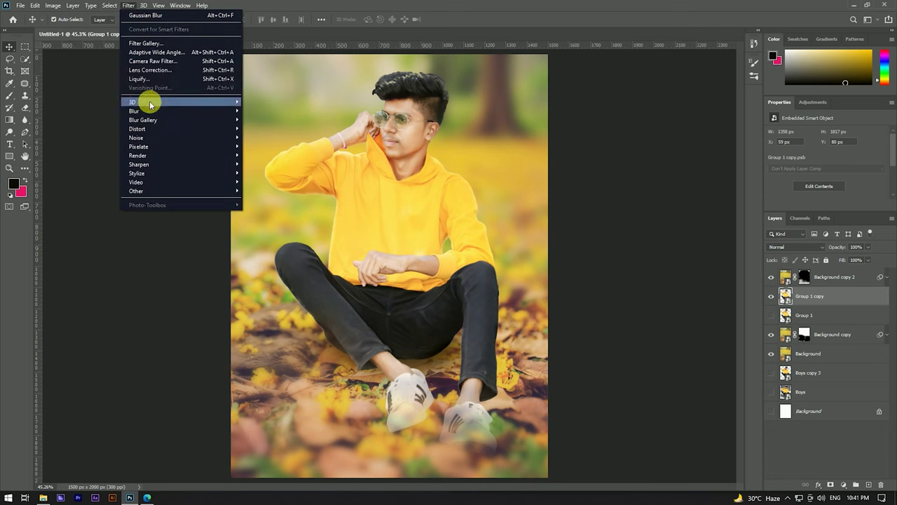
left_click(145, 64)
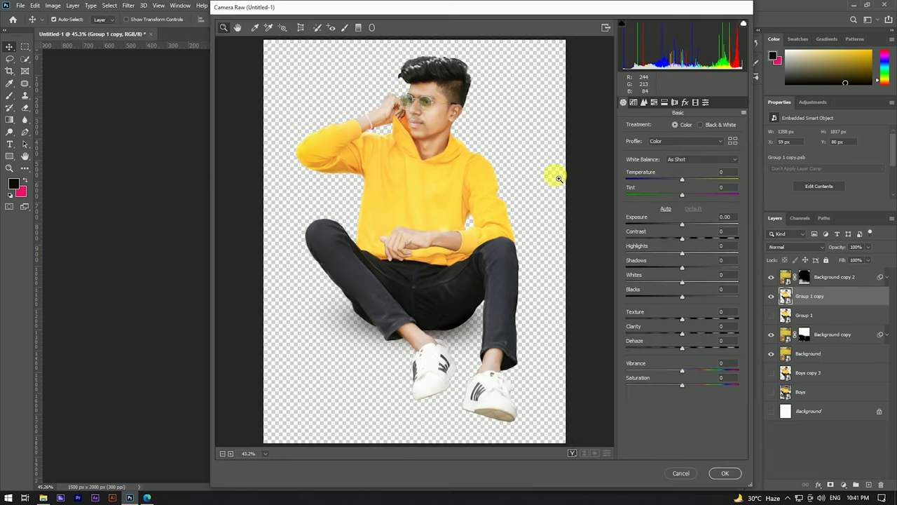
Apply Camera Raw with Temperature -11, Contrast +27 and Vibrance +14.
left_click_drag(682, 181, 677, 180)
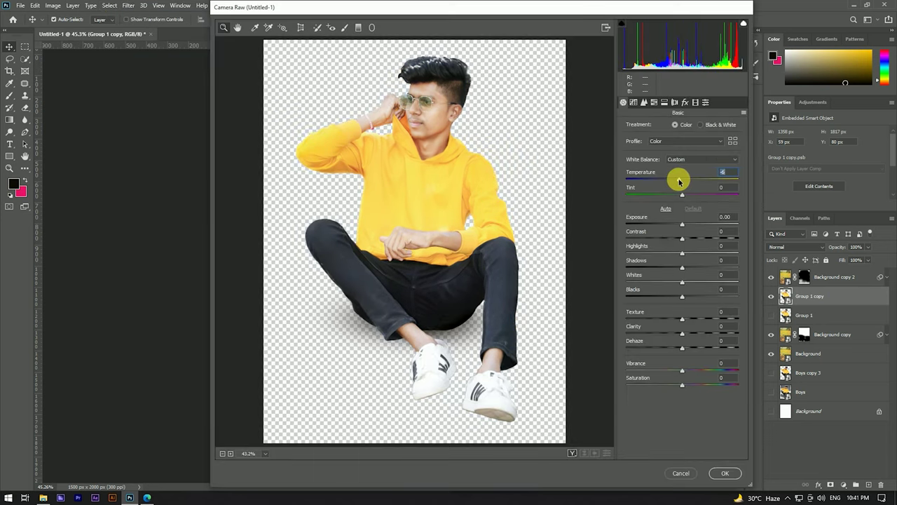
left_click_drag(682, 238, 697, 241)
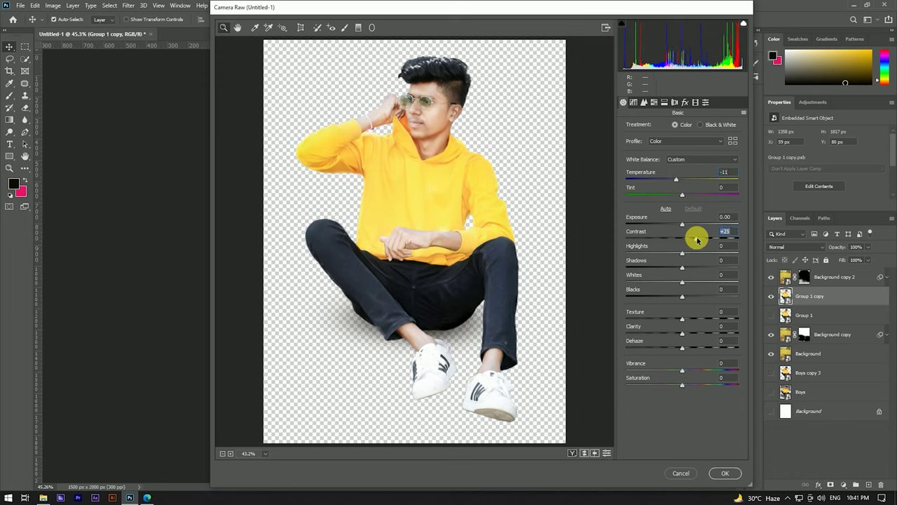
left_click(688, 317)
mouse_move(682, 370)
left_mouse_down()
mouse_move(693, 369)
mouse_move(693, 383)
left_mouse_up()
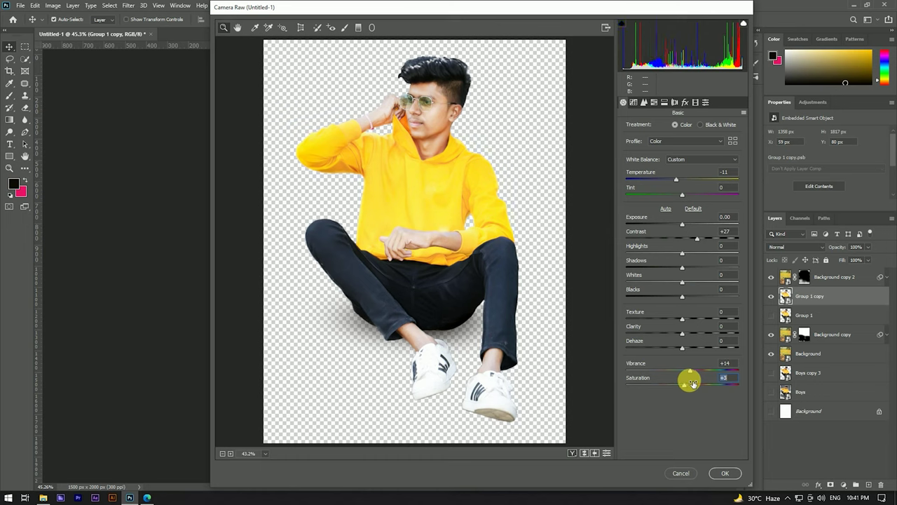
left_click(725, 472)
key("ctrl+minus")
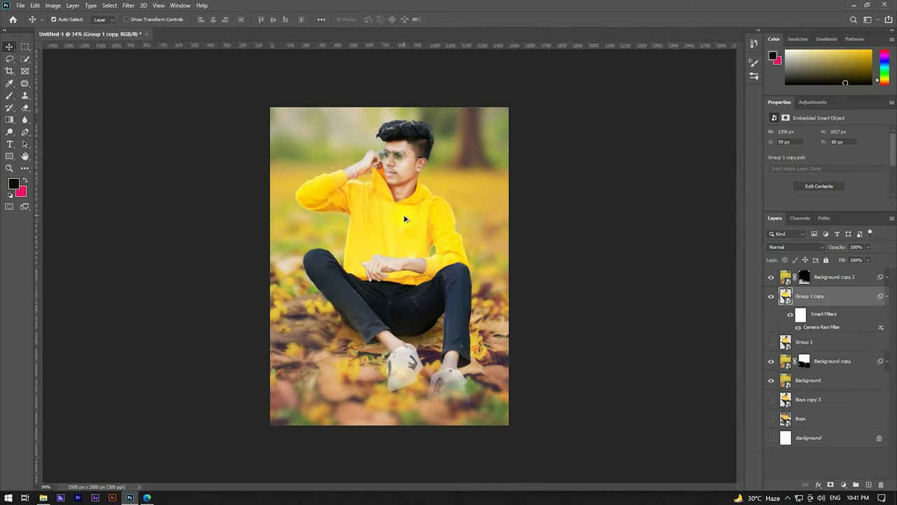
Drag Leaf.png onto the photo as a new layer.
scroll(413, 212, "up", 3)
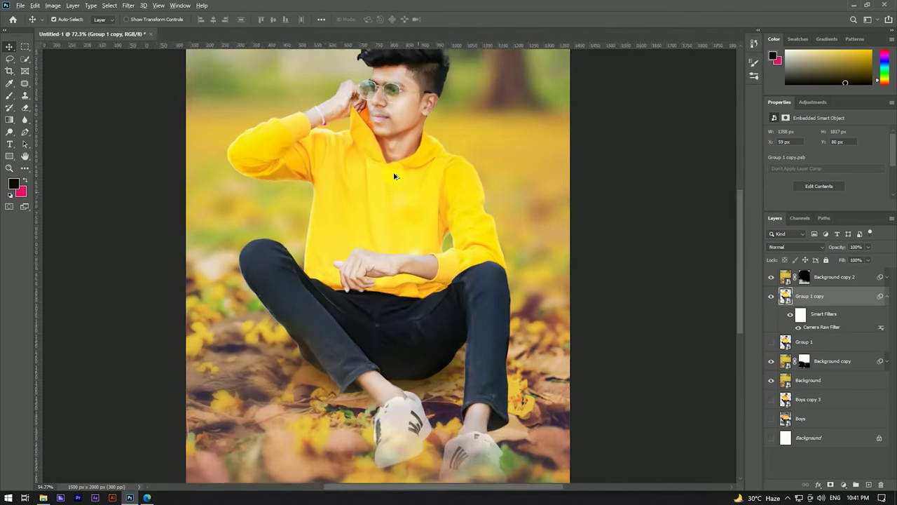
scroll(406, 126, "up", 2)
scroll(406, 126, "up", 2)
scroll(406, 125, "down", 4)
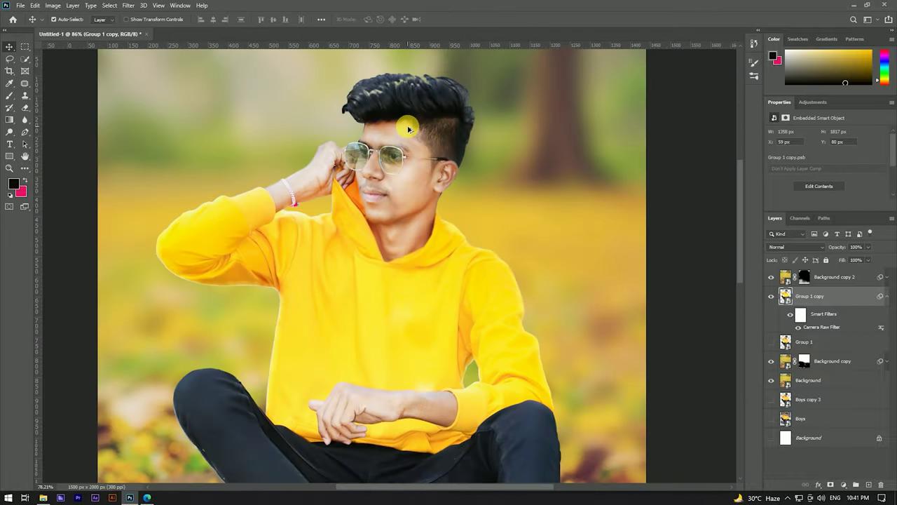
scroll(410, 130, "down", 1)
scroll(405, 144, "down", 3)
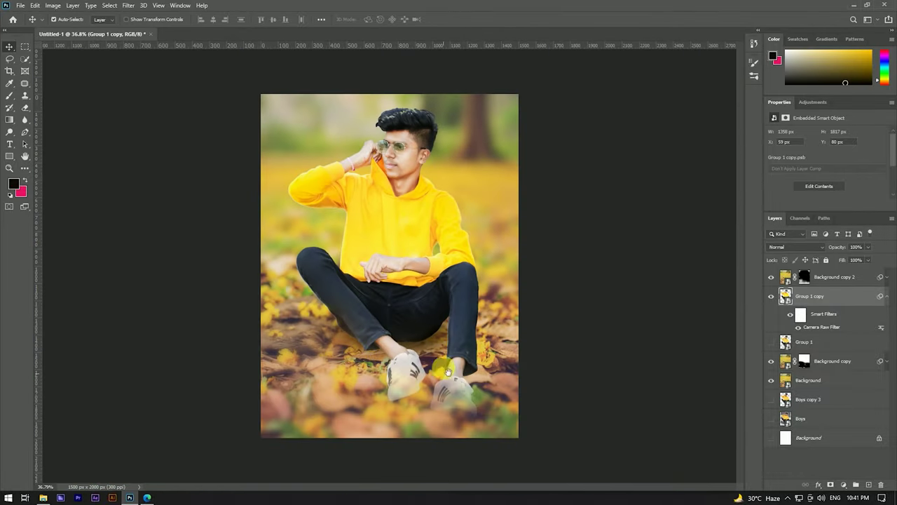
left_click(43, 497)
mouse_move(659, 76)
left_mouse_down()
mouse_move(369, 185)
mouse_move(363, 175)
left_mouse_up()
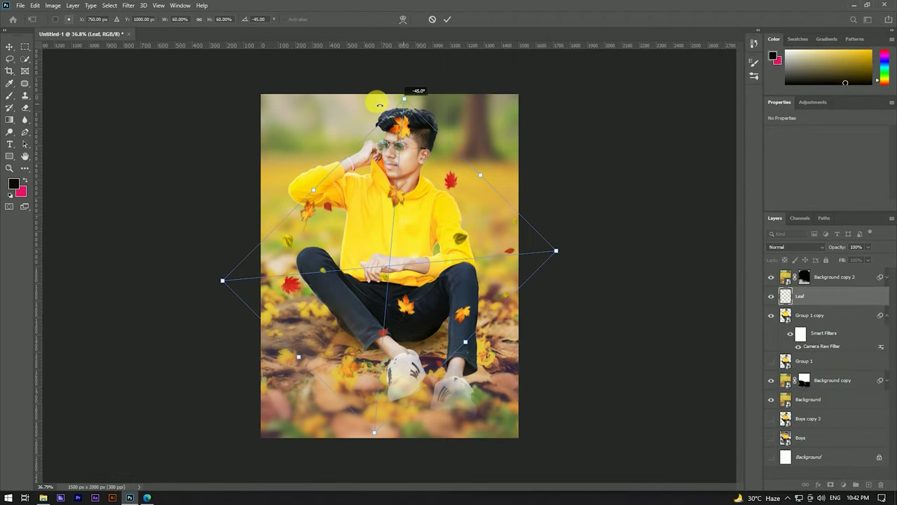
Rotate the leaf overlay 90 degrees, scale it to cover the photo, and commit.
left_click_drag(532, 159, 284, 105)
left_click_drag(390, 137, 394, 91)
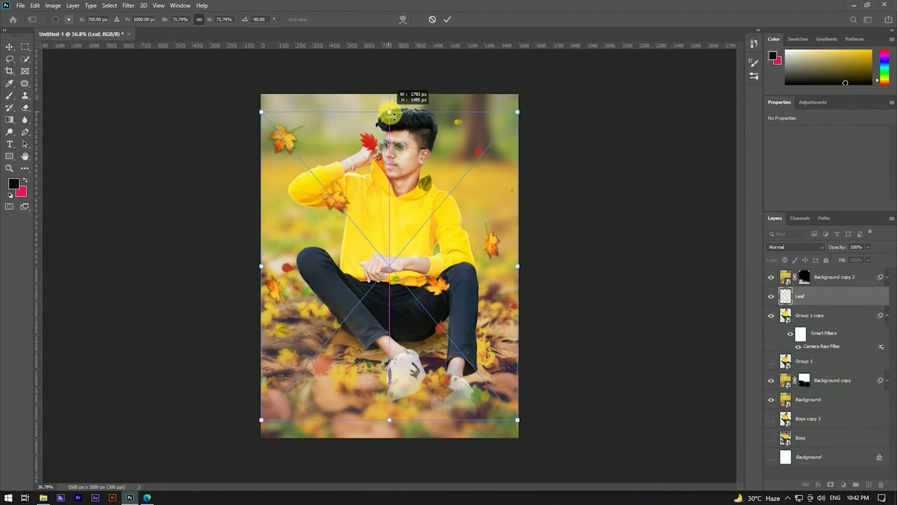
mouse_move(377, 121)
left_mouse_down()
mouse_move(375, 139)
mouse_move(373, 126)
left_mouse_up()
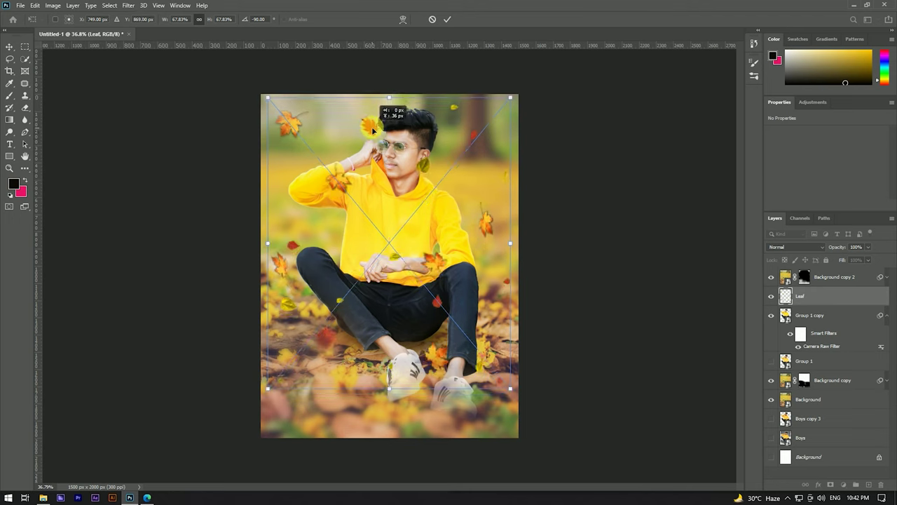
left_click(448, 21)
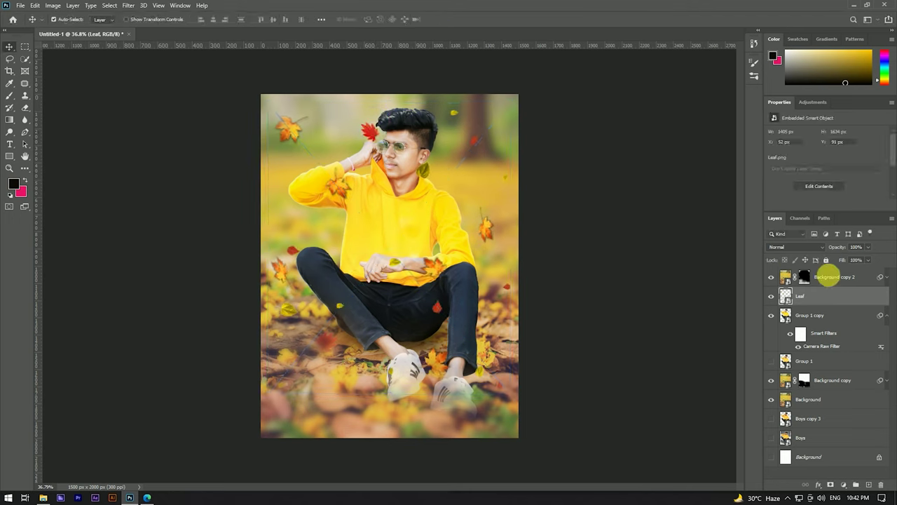
Set the Leaf layer to Screen blend mode and give it a layer mask.
left_click(799, 247)
left_click(782, 327)
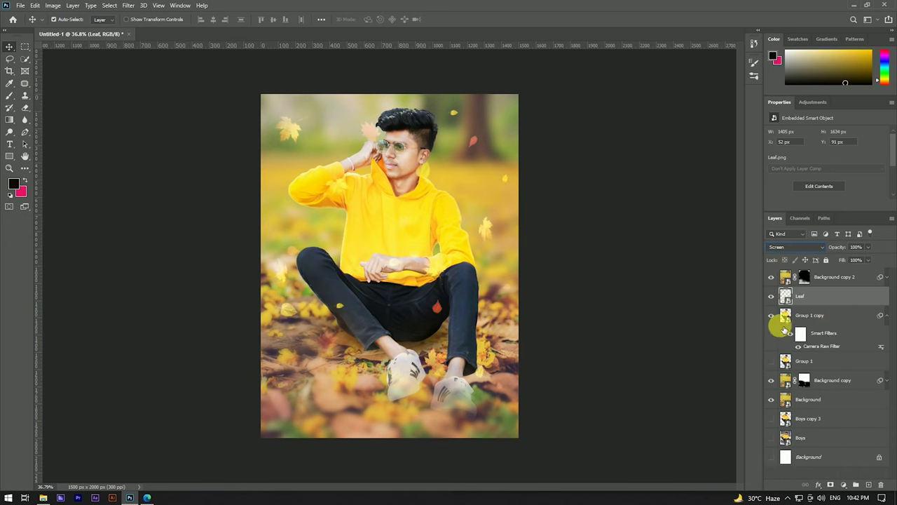
left_click(831, 485)
scroll(426, 195, "up", 1)
scroll(425, 195, "up", 4)
left_click(8, 92)
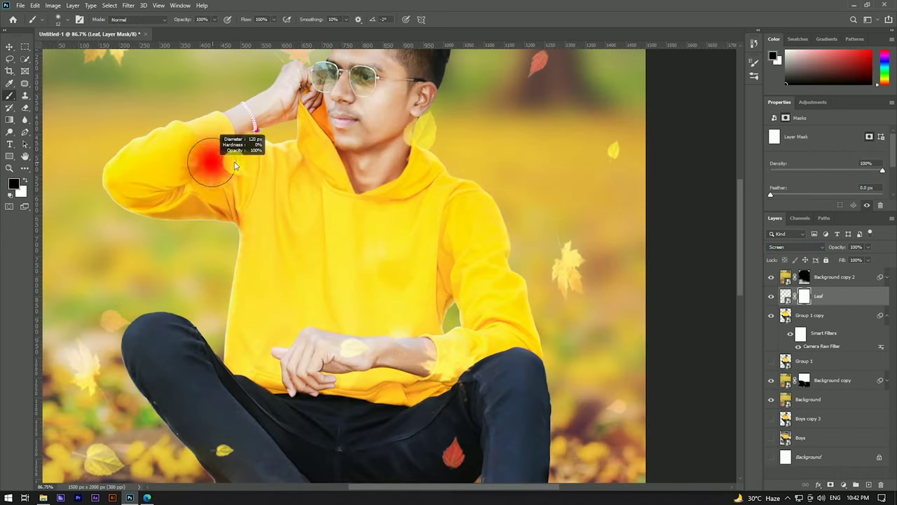
scroll(342, 220, "up", 2)
Mask leaves off the boy's raised arm and the orange leaf by his hand.
mouse_move(244, 247)
left_mouse_down()
mouse_move(197, 238)
mouse_move(236, 241)
left_mouse_up()
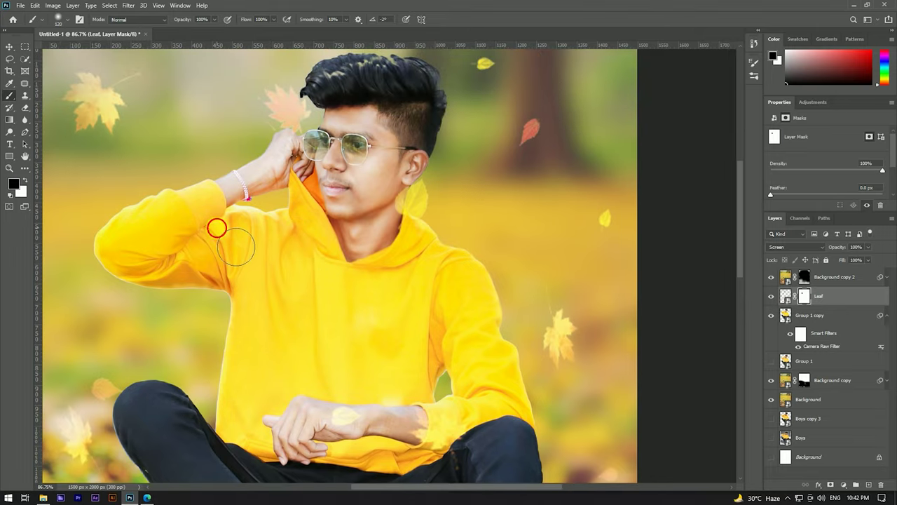
mouse_move(415, 198)
left_mouse_down()
mouse_move(435, 216)
mouse_move(414, 200)
left_mouse_up()
mouse_move(332, 119)
left_mouse_down()
mouse_move(284, 105)
mouse_move(305, 143)
left_mouse_up()
mouse_move(451, 410)
left_mouse_down()
mouse_move(444, 263)
mouse_move(436, 296)
left_mouse_up()
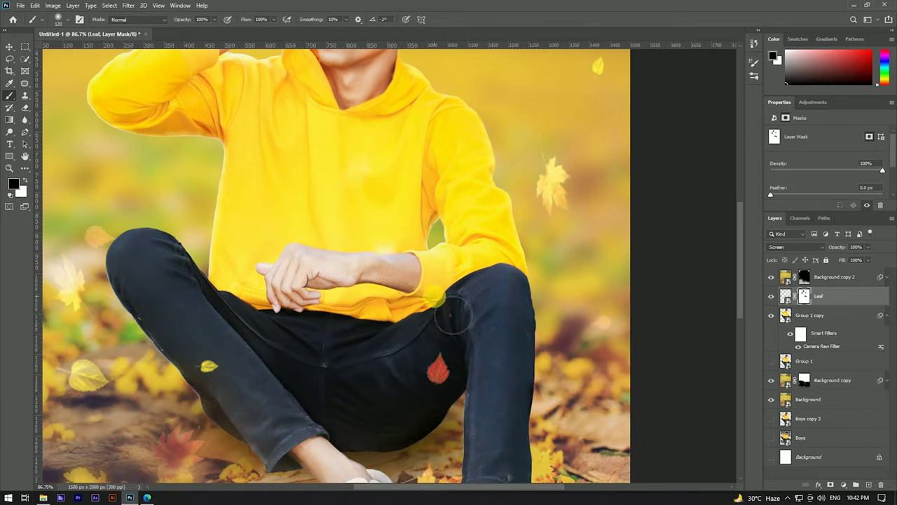
scroll(440, 230, "down", 3)
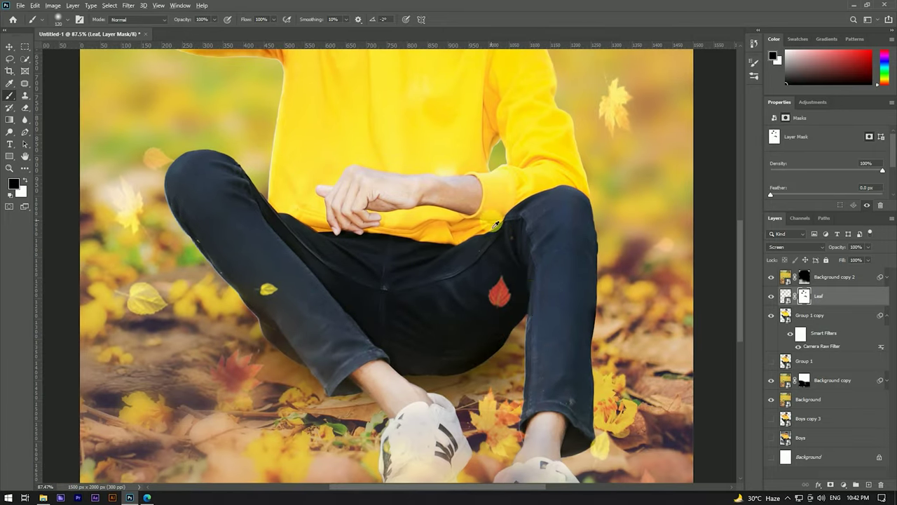
scroll(462, 197, "down", 3)
scroll(532, 347, "up", 2)
scroll(519, 363, "up", 2)
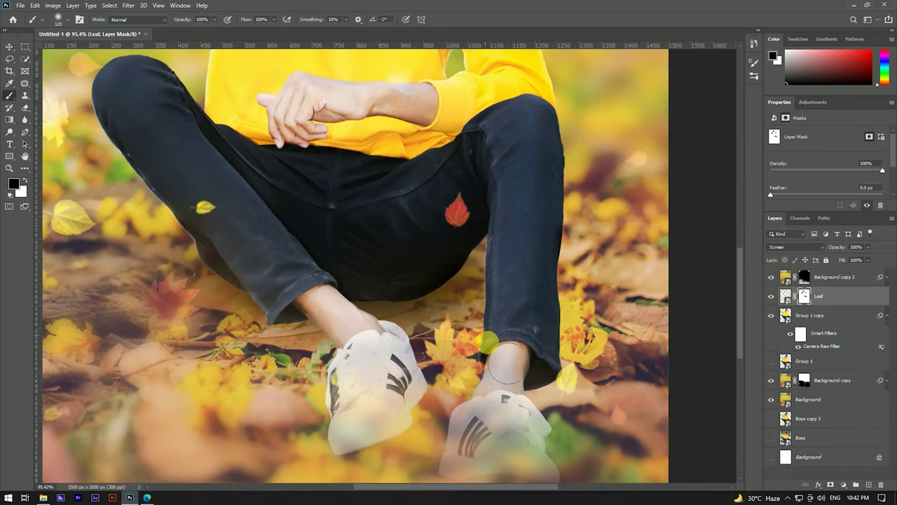
Mask out the leaves near the boy's ankle and reselect the Leaf layer.
left_click(495, 390)
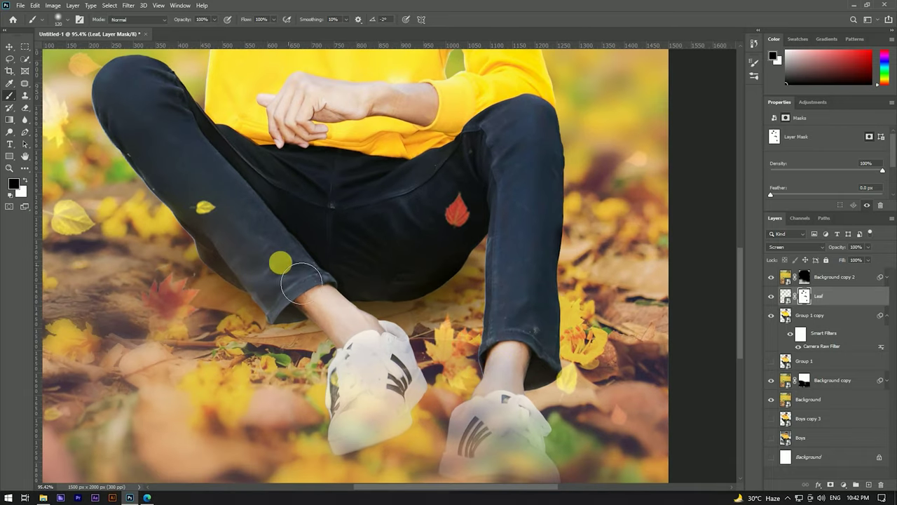
scroll(320, 248, "down", 3)
scroll(421, 294, "down", 1)
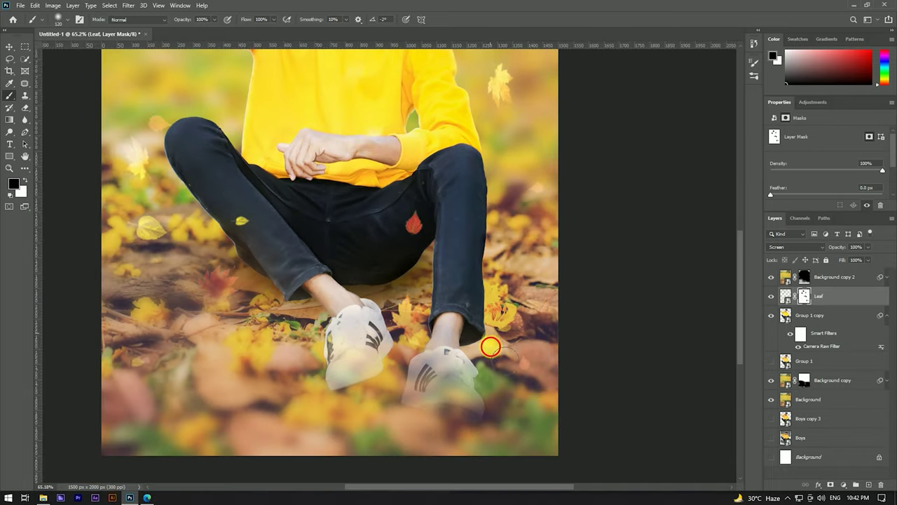
scroll(451, 281, "down", 5)
scroll(421, 280, "up", 4)
key("v")
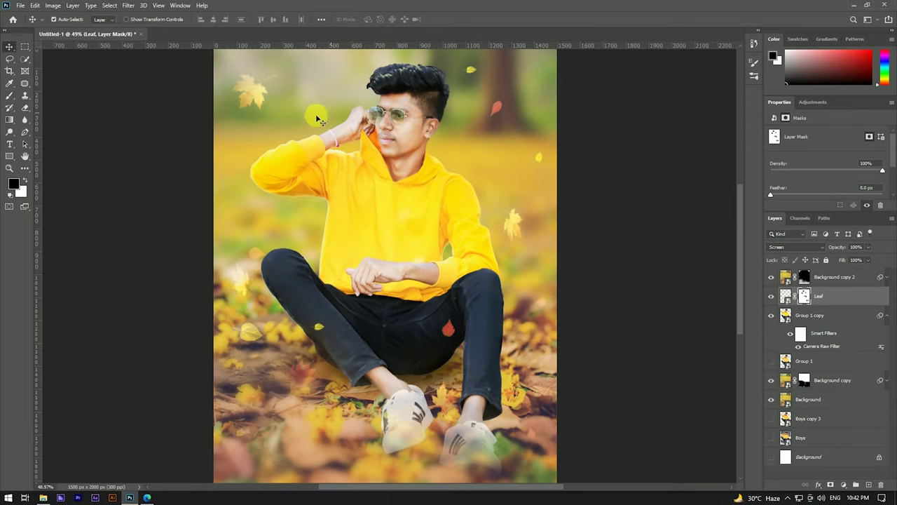
left_click(251, 92)
left_click(833, 296)
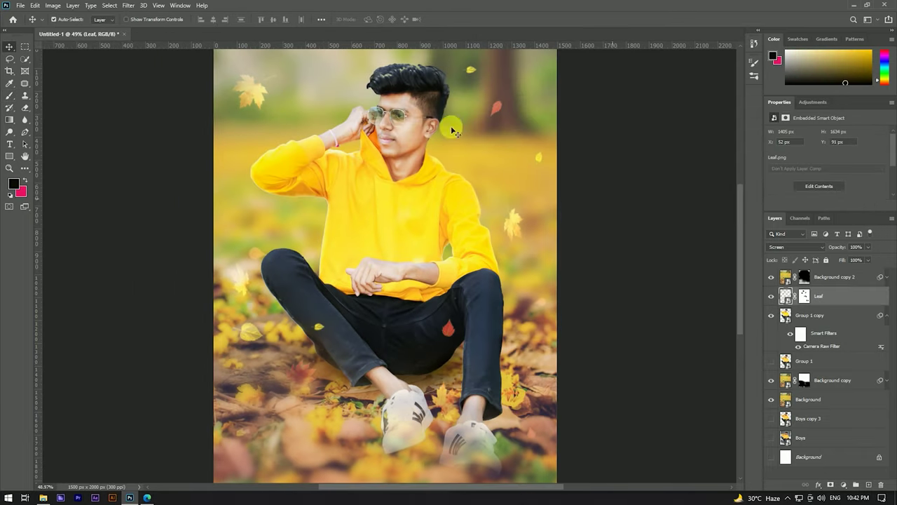
Blur the Leaf layer with a Gaussian Blur of 2.0-pixel radius.
left_click(127, 5)
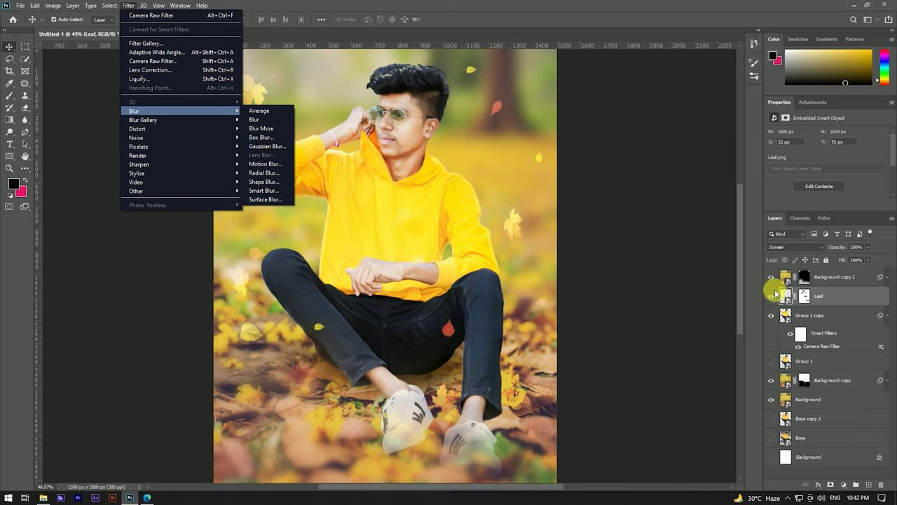
left_click(804, 297)
left_click(122, 7)
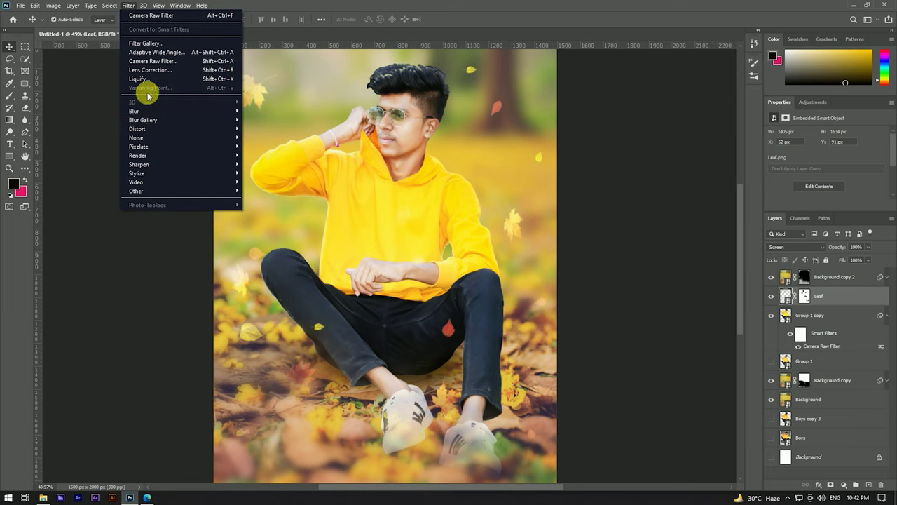
left_click(260, 147)
left_click(582, 249)
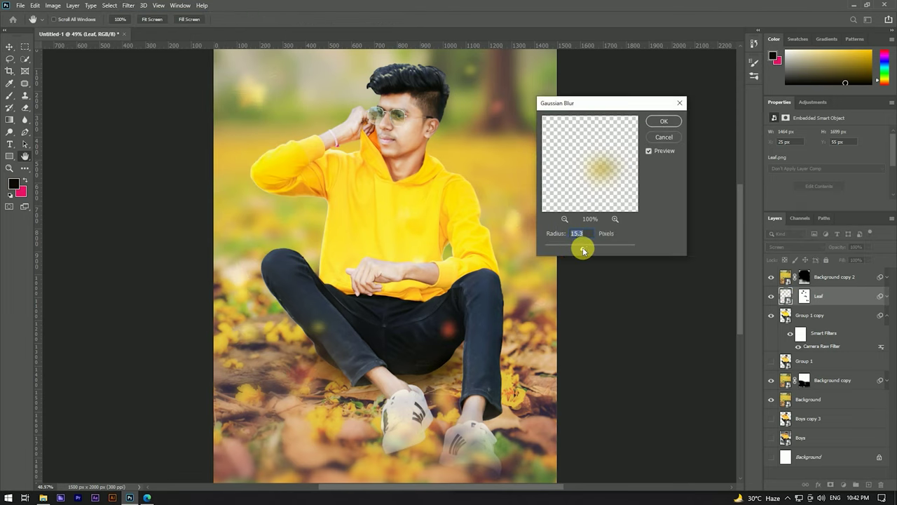
left_click_drag(560, 250, 557, 249)
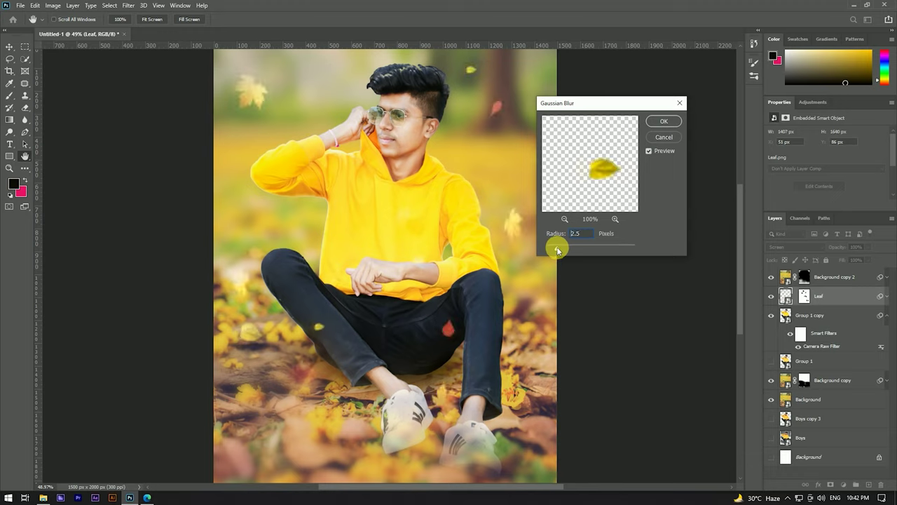
left_click(562, 234)
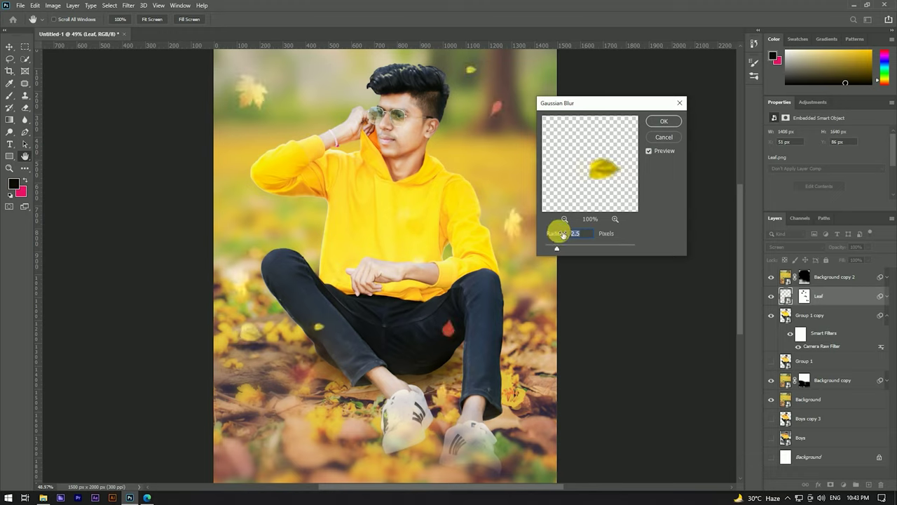
left_click(664, 122)
scroll(405, 219, "down", 3)
scroll(405, 218, "up", 2)
scroll(406, 219, "down", 1)
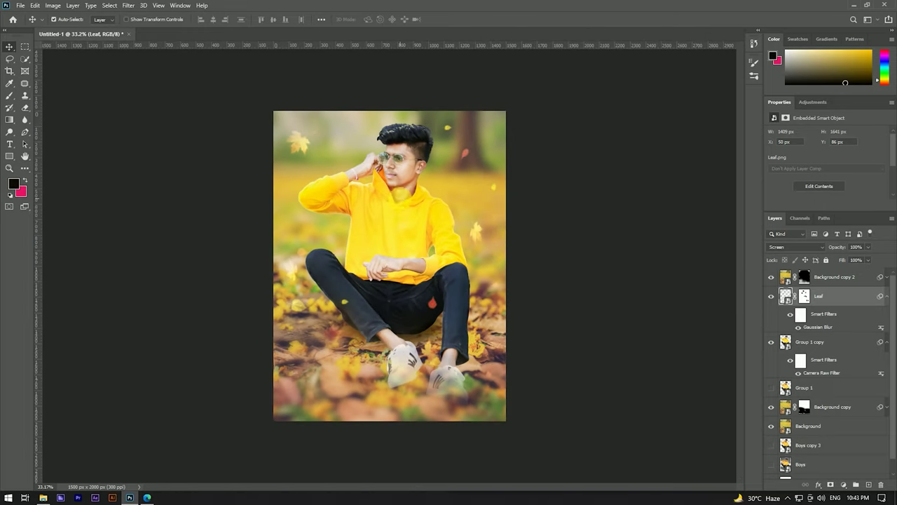
left_click(399, 231)
Nudge Group 1 copy slightly left with the arrow key.
key("Left")
key("Left")
key("Left")
key("Left")
key("Left")
key("Left")
key("Left")
key("Left")
key("Left")
scroll(409, 145, "up", 2)
scroll(409, 145, "down", 2)
Group all layers from Background copy 2 down to Background into a group named Final.
left_click(846, 279)
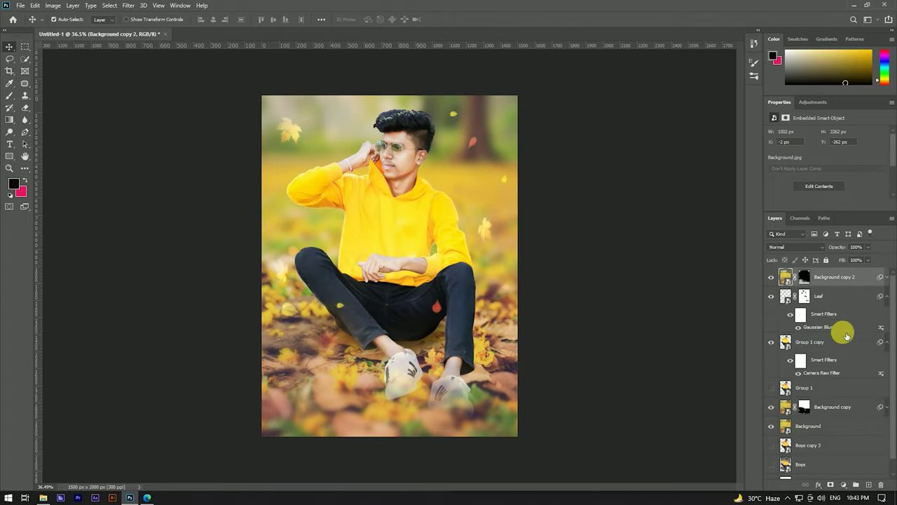
scroll(815, 424, "down", 1)
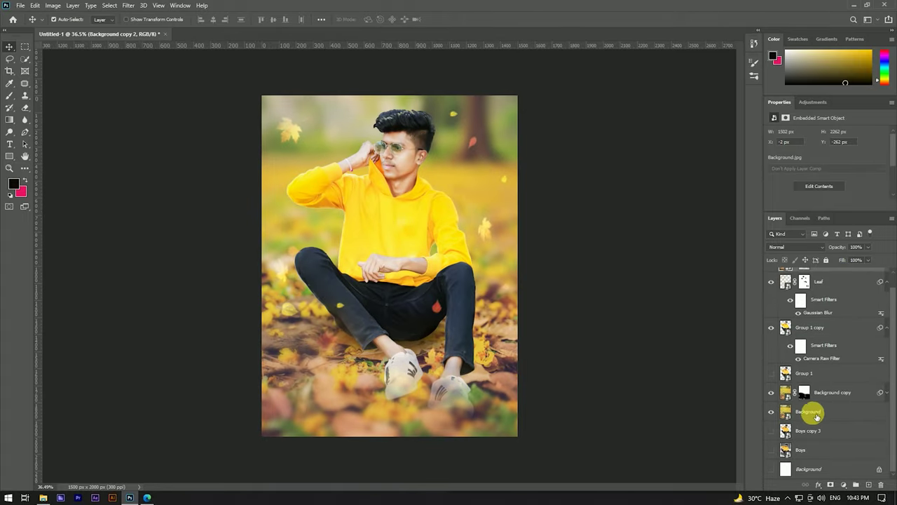
left_click(821, 413)
scroll(815, 421, "up", 1)
scroll(813, 421, "down", 1)
left_click(813, 426)
scroll(813, 392, "up", 1)
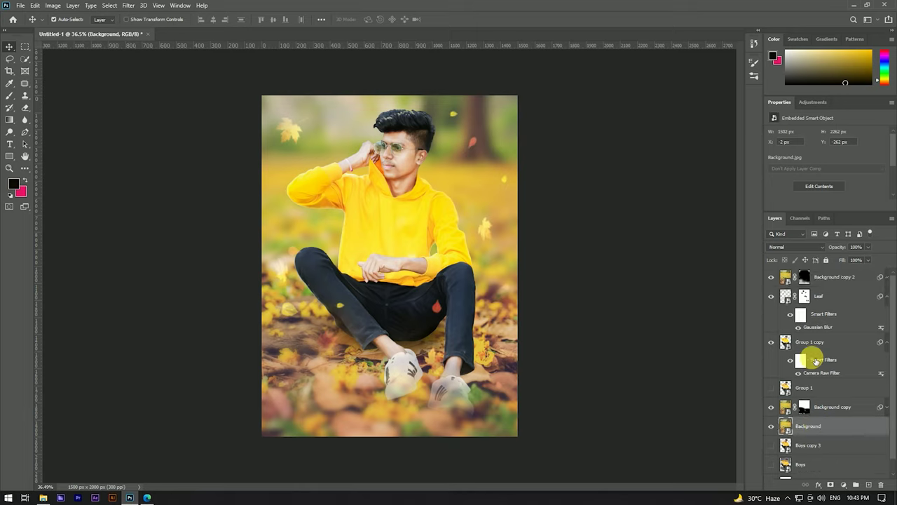
left_click(818, 280, "shift")
right_click(819, 281)
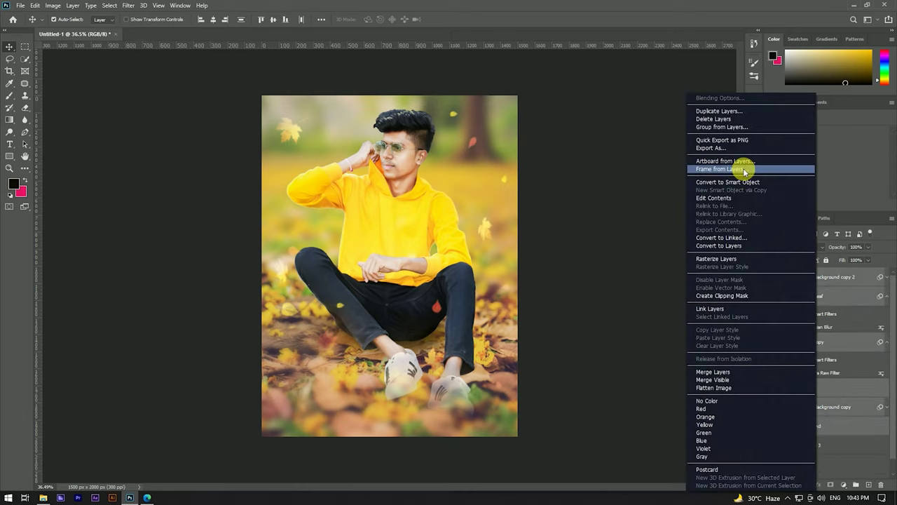
left_click(709, 127)
type("Final")
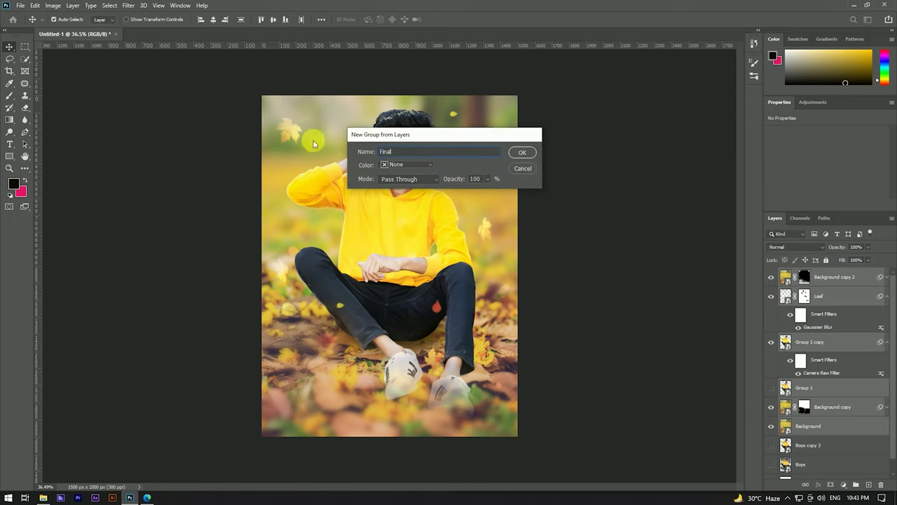
key("Return")
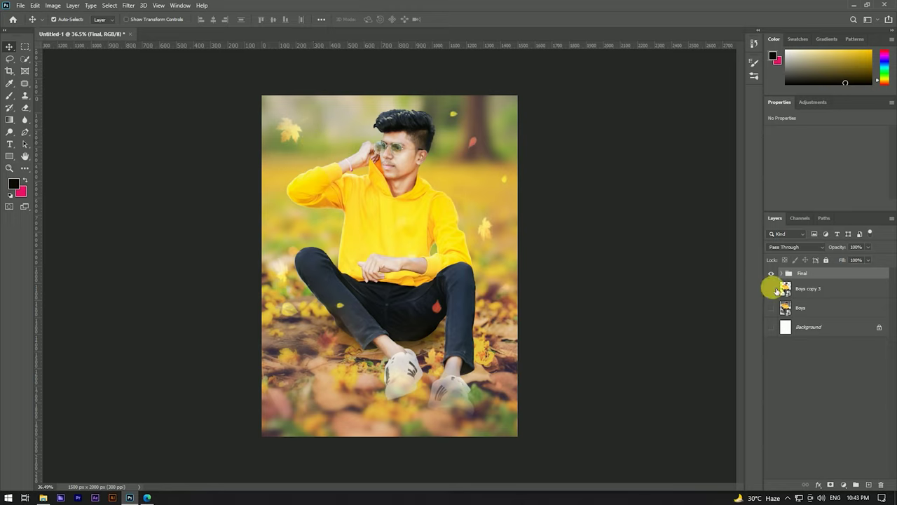
Duplicate the Final group, convert the copy to a smart object, and make it visible.
right_click(815, 277)
left_click_drag(845, 276, 870, 484)
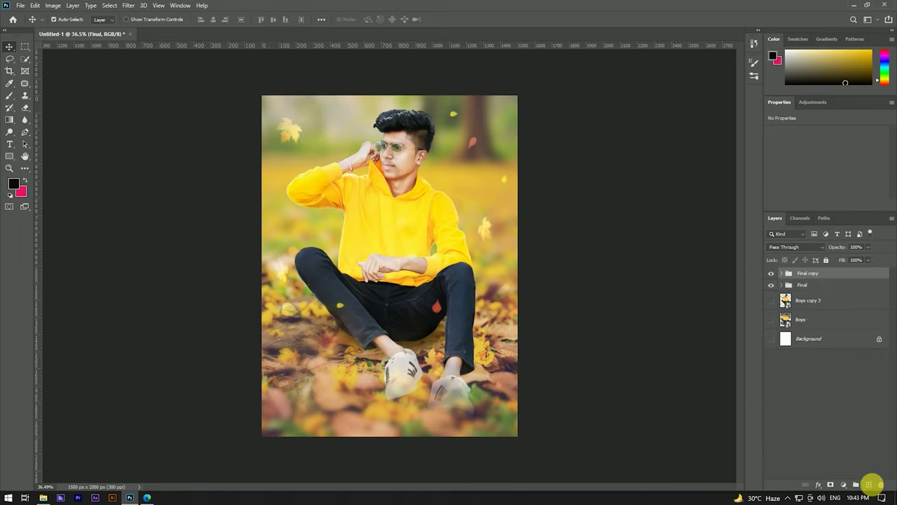
right_click(818, 274)
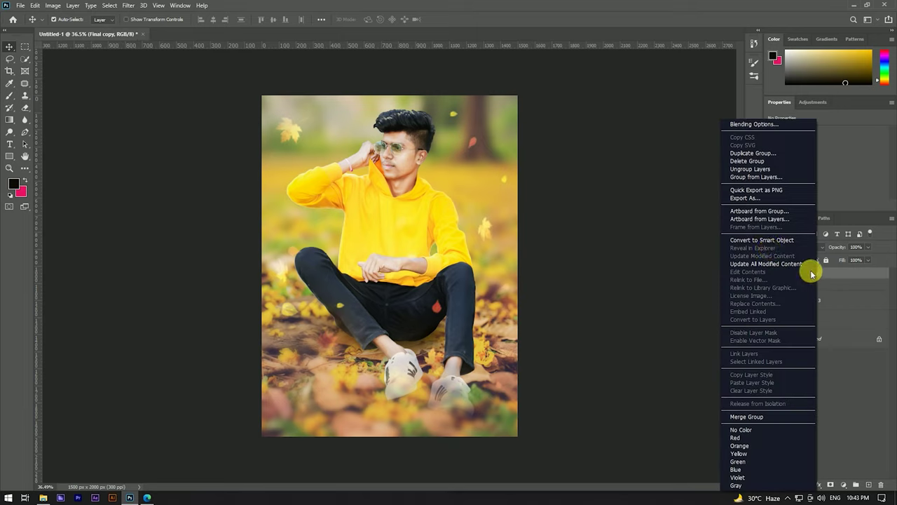
left_click(762, 239)
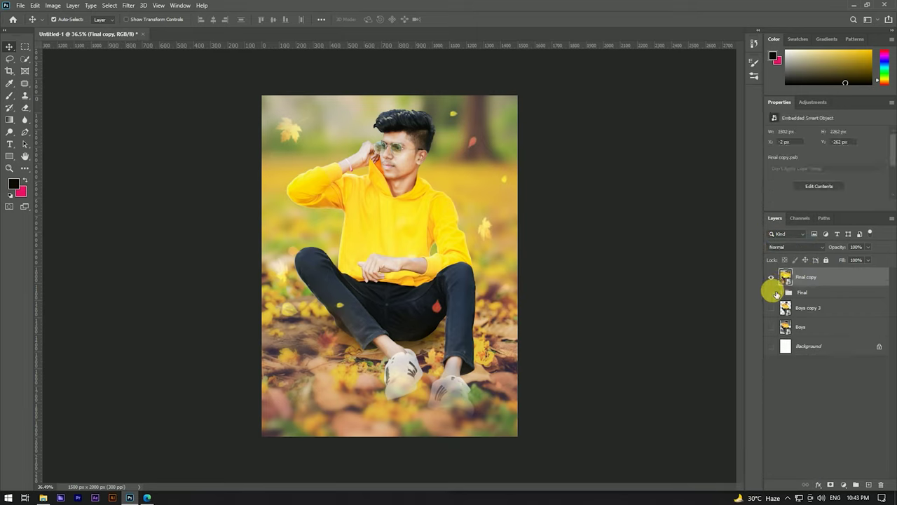
left_click(771, 278)
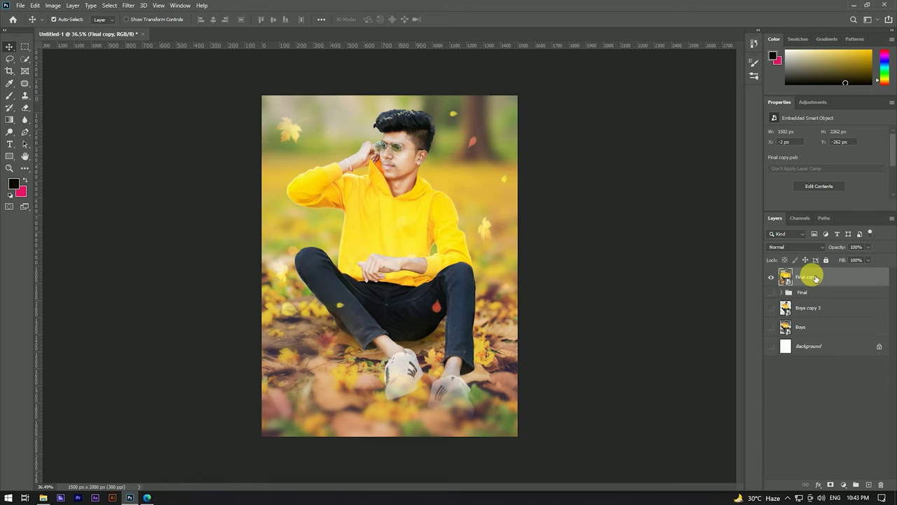
Enlarge the Final copy to about 105% with Free Transform and commit.
key("ctrl+t")
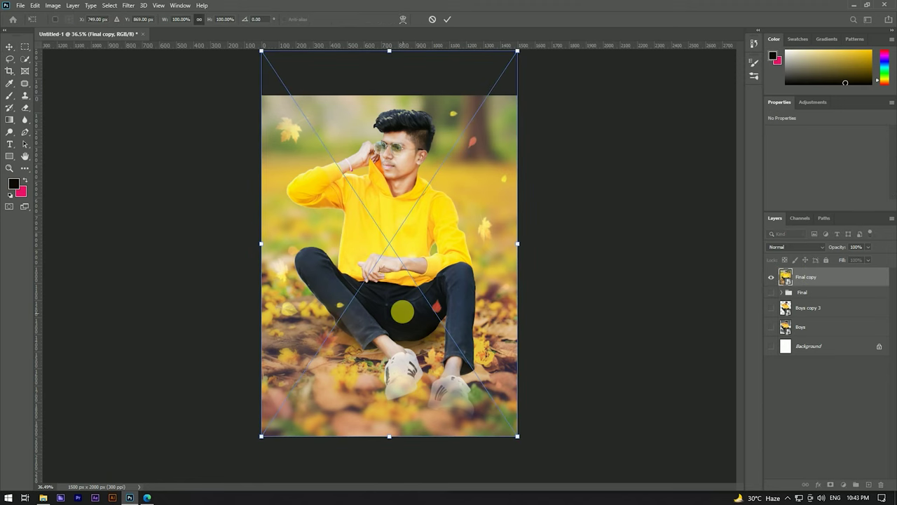
scroll(402, 311, "down", 2)
left_click_drag(496, 248, 477, 266)
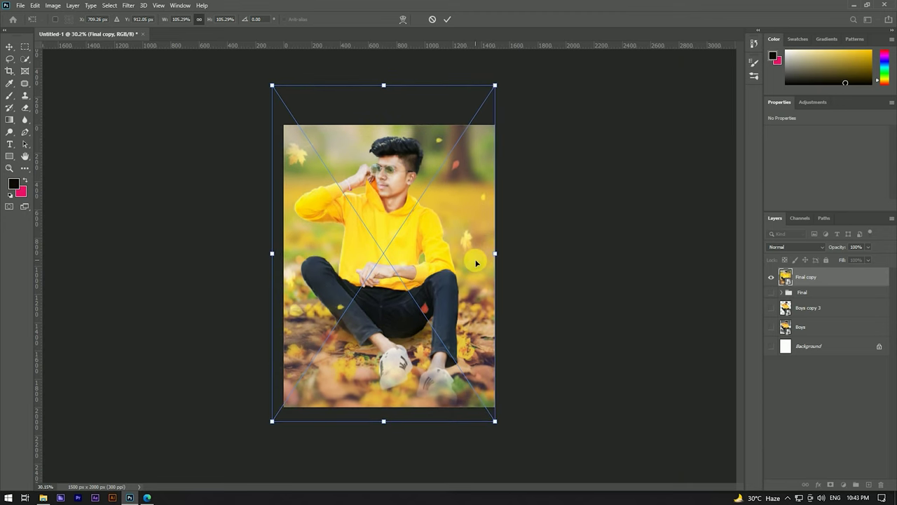
left_click(448, 19)
scroll(403, 183, "up", 3)
scroll(381, 124, "up", 2)
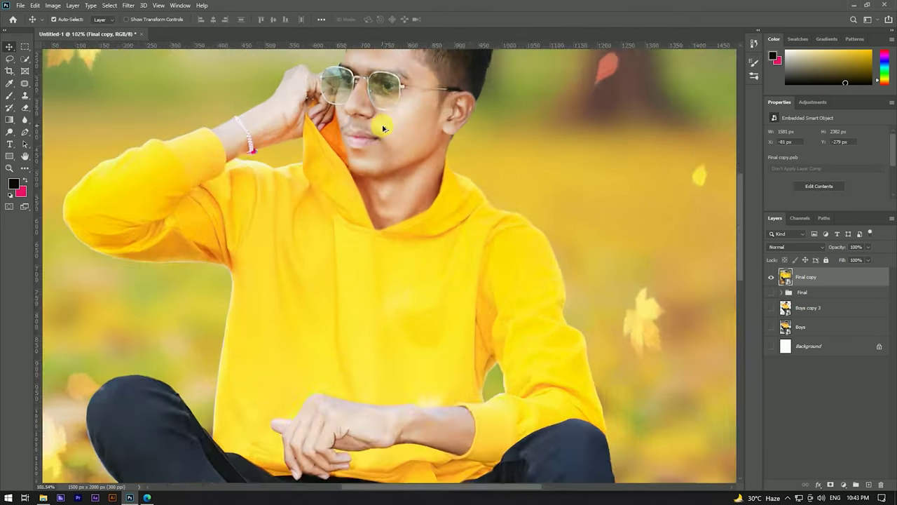
scroll(379, 144, "down", 2)
scroll(422, 163, "down", 1)
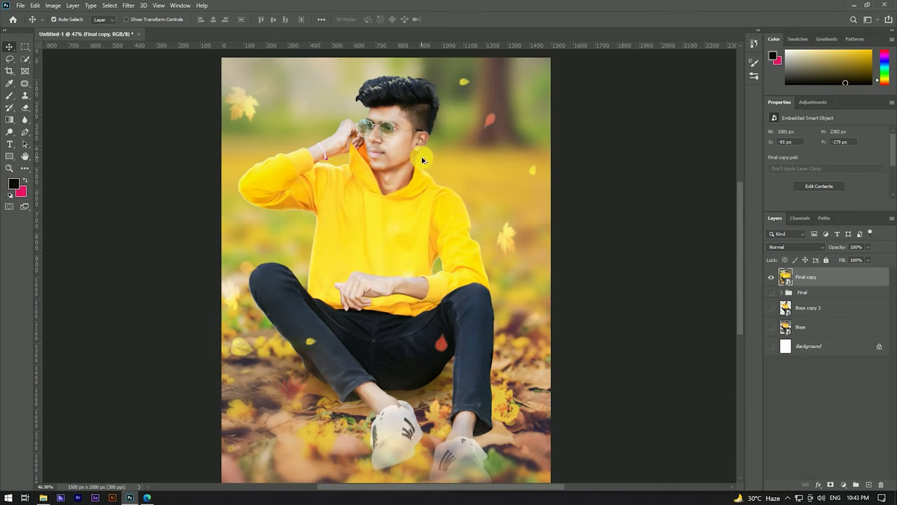
scroll(423, 163, "down", 1)
Rasterize Final copy and crop it to the 1500 × 2000 px canvas.
right_click(809, 273)
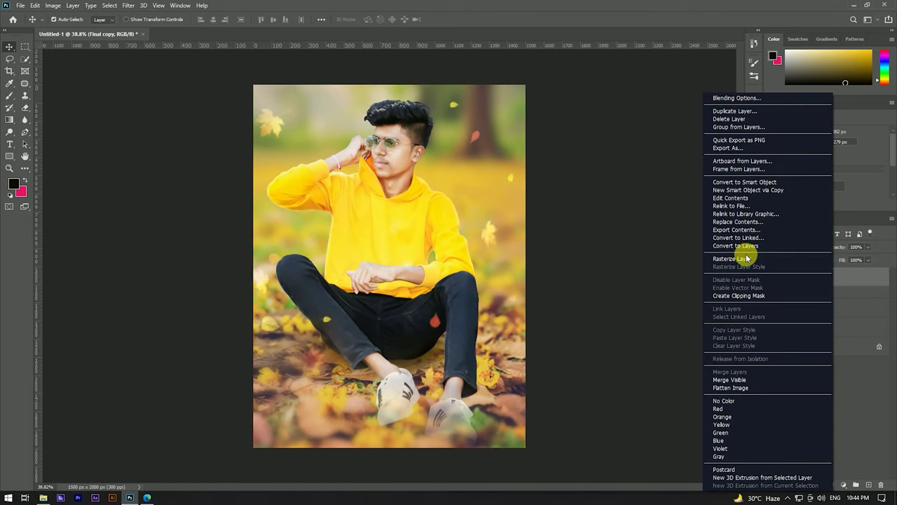
left_click(729, 259)
left_click(9, 71)
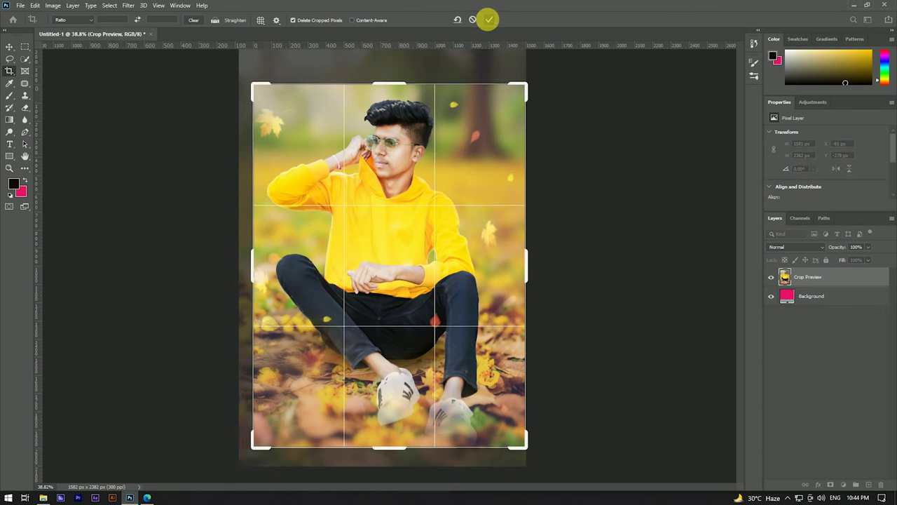
left_click(488, 19)
Finish the crop and convert Final copy back into a smart object.
key("v")
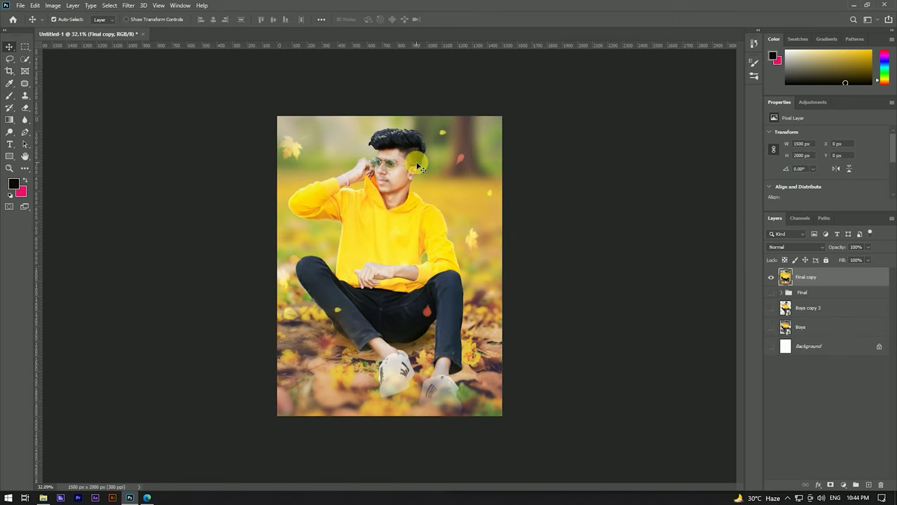
right_click(825, 280)
left_click(733, 222)
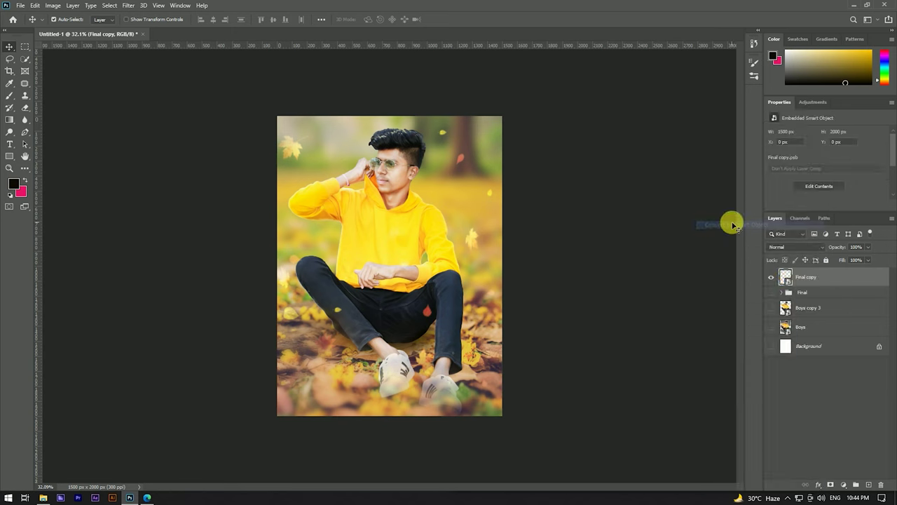
Apply a Camera Raw filter: Temperature -1, Contrast about +18, edge vignette, Green Primary hue -3.
left_click(127, 6)
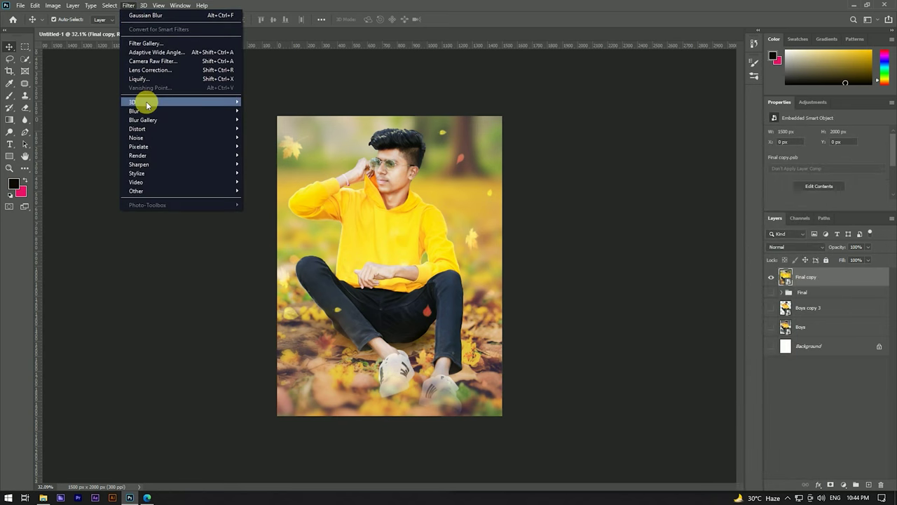
left_click(149, 61)
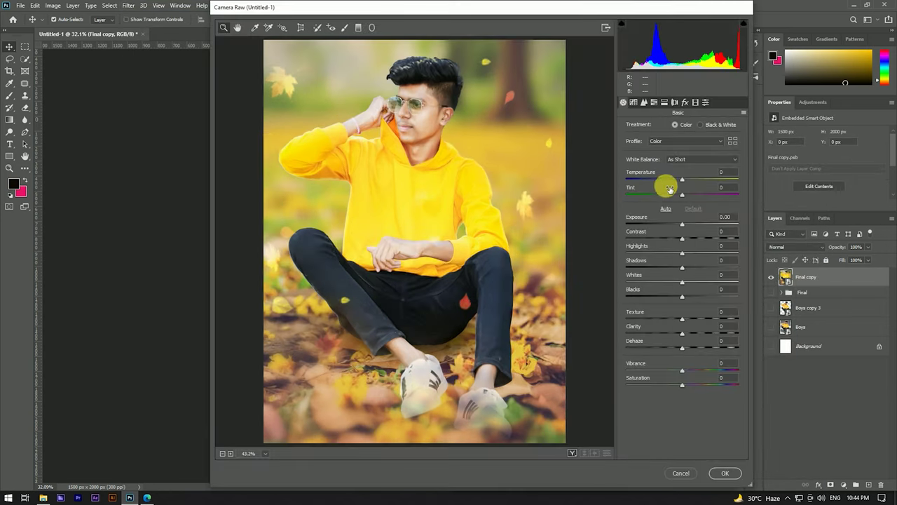
left_click_drag(680, 181, 685, 182)
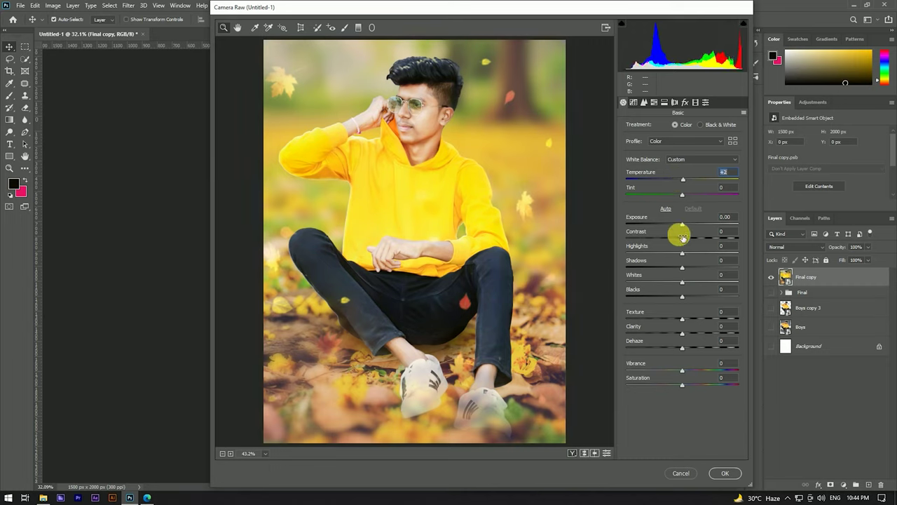
mouse_move(681, 238)
left_mouse_down()
mouse_move(691, 238)
mouse_move(673, 224)
left_mouse_up()
left_click(684, 102)
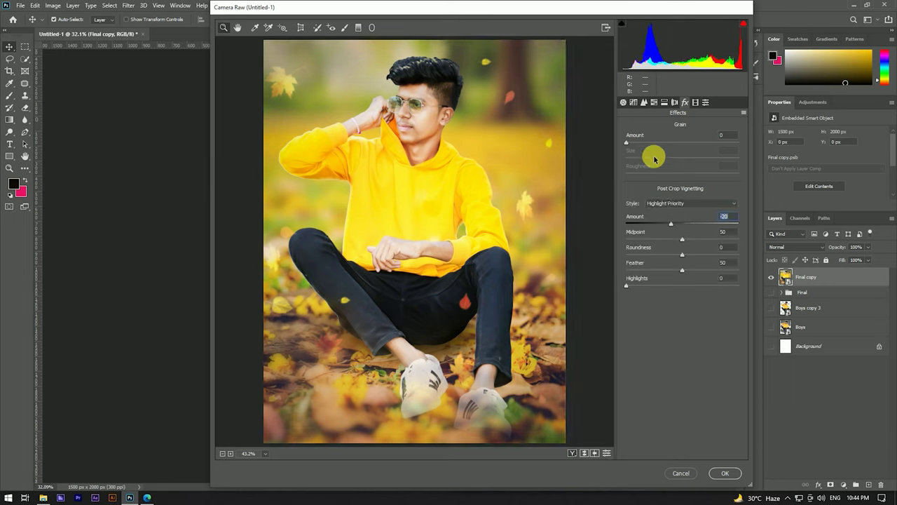
left_click(695, 102)
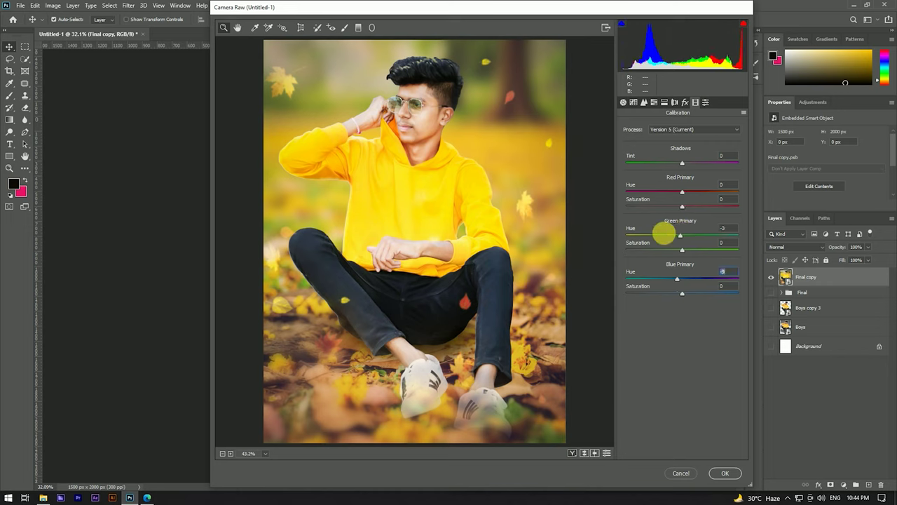
left_click(623, 103)
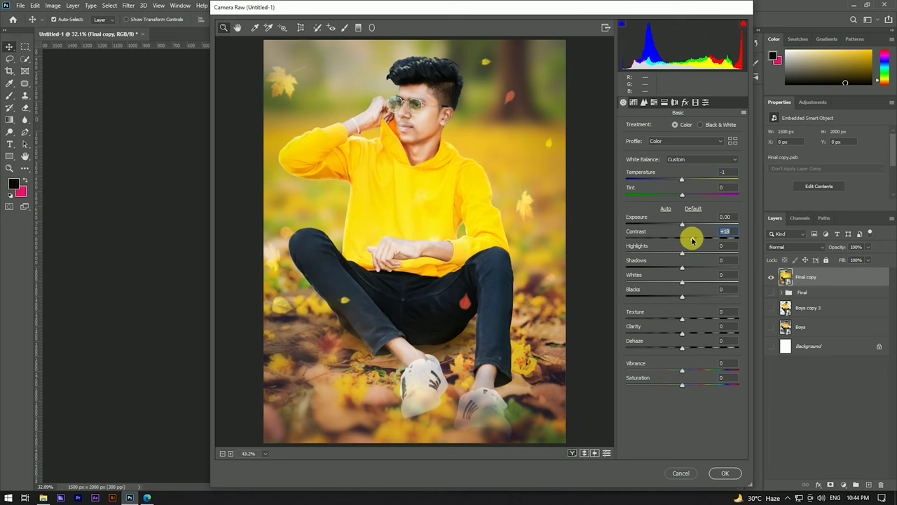
left_click(724, 472)
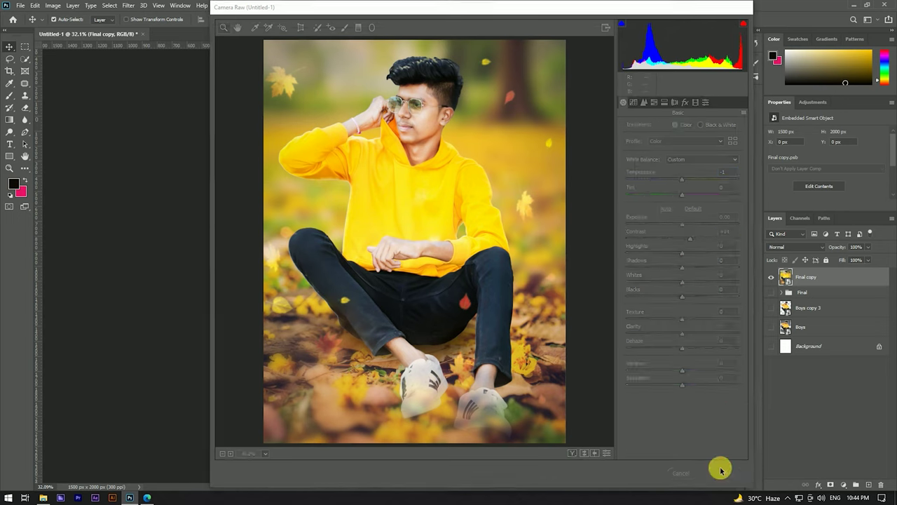
Inspect the graded composite and select the Final copy layer.
scroll(416, 217, "up", 3)
scroll(406, 231, "down", 3)
scroll(400, 241, "up", 2)
scroll(393, 251, "down", 2)
scroll(392, 251, "up", 1)
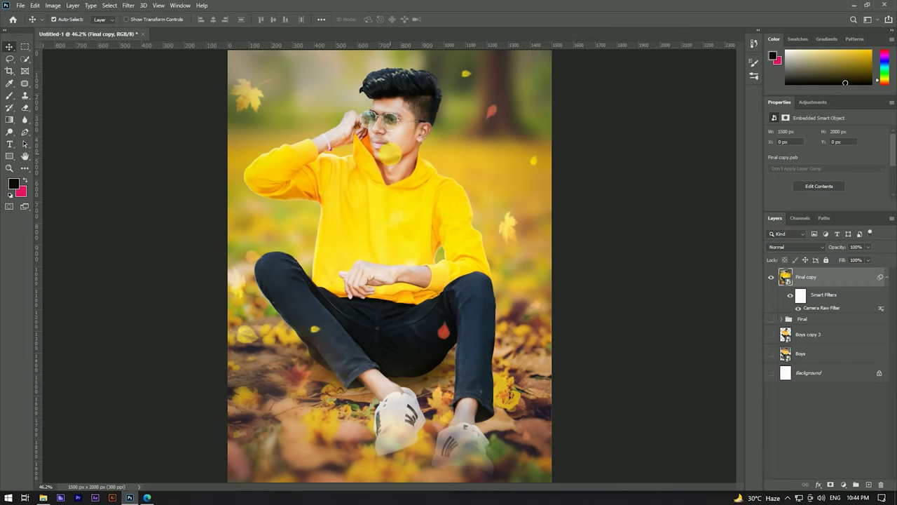
scroll(372, 143, "up", 1)
scroll(437, 198, "down", 2)
left_click(861, 281)
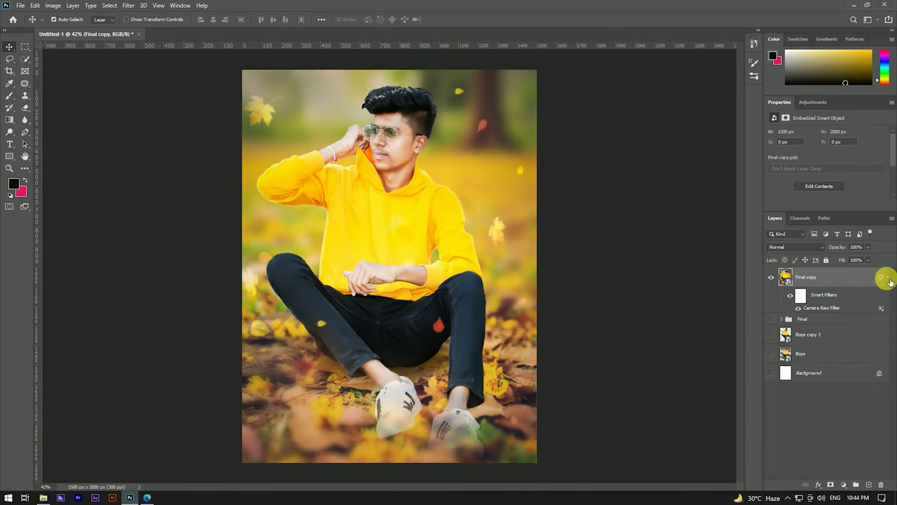
Rasterize Final copy to bake in the grade, then dodge highlights along the jeans leg.
right_click(851, 276)
left_click(764, 256)
right_click(10, 131)
left_click(42, 129)
scroll(336, 280, "up", 1)
mouse_move(276, 284)
left_mouse_down()
mouse_move(247, 289)
mouse_move(256, 285)
mouse_move(327, 387)
mouse_move(412, 355)
mouse_move(330, 315)
mouse_move(459, 340)
mouse_move(521, 336)
mouse_move(521, 318)
mouse_move(511, 395)
left_mouse_up()
Burn shading into the lower jeans leg and thigh, then collapse Group 2.
scroll(515, 419, "up", 2)
mouse_move(515, 443)
left_mouse_down()
mouse_move(515, 397)
mouse_move(557, 463)
left_mouse_up()
left_click_drag(435, 288, 299, 279)
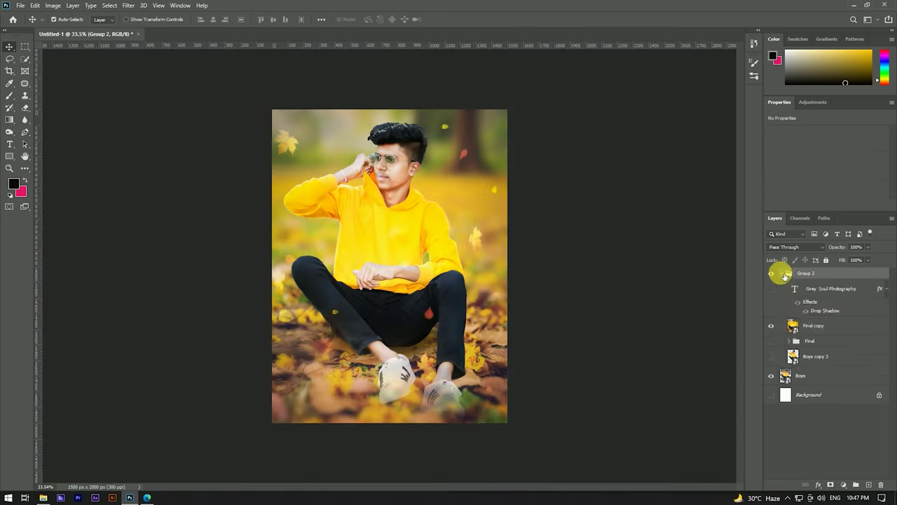
left_click(784, 274)
left_click(772, 274)
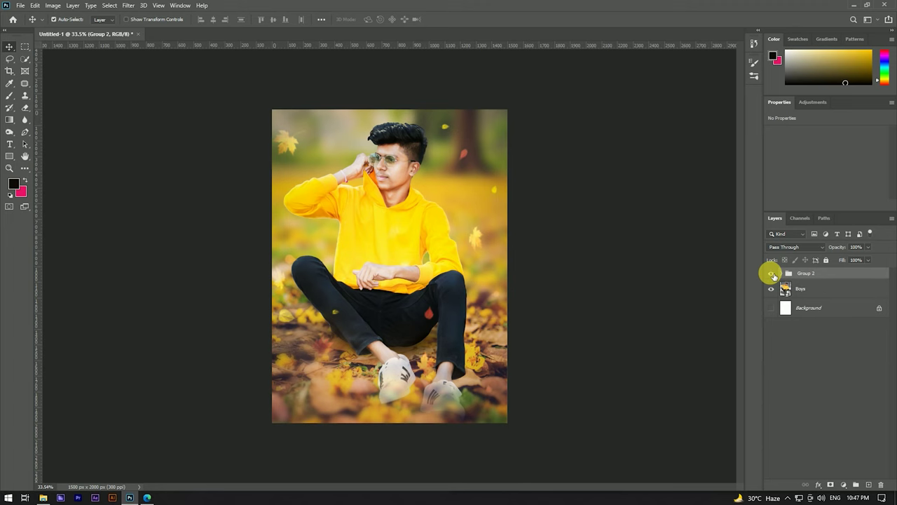
left_click(772, 273)
left_click(771, 274)
left_click(772, 274)
left_click(772, 273)
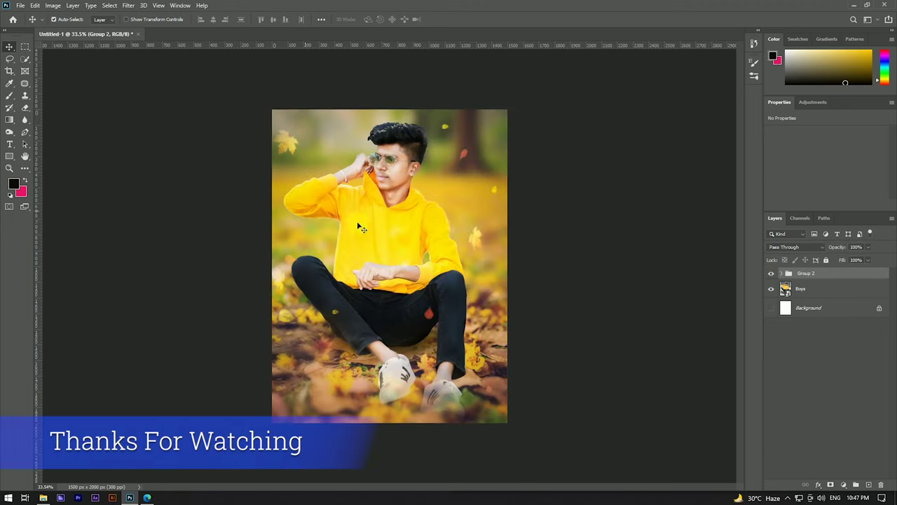
scroll(416, 213, "down", 3)
scroll(418, 218, "up", 4)
scroll(416, 213, "down", 2)
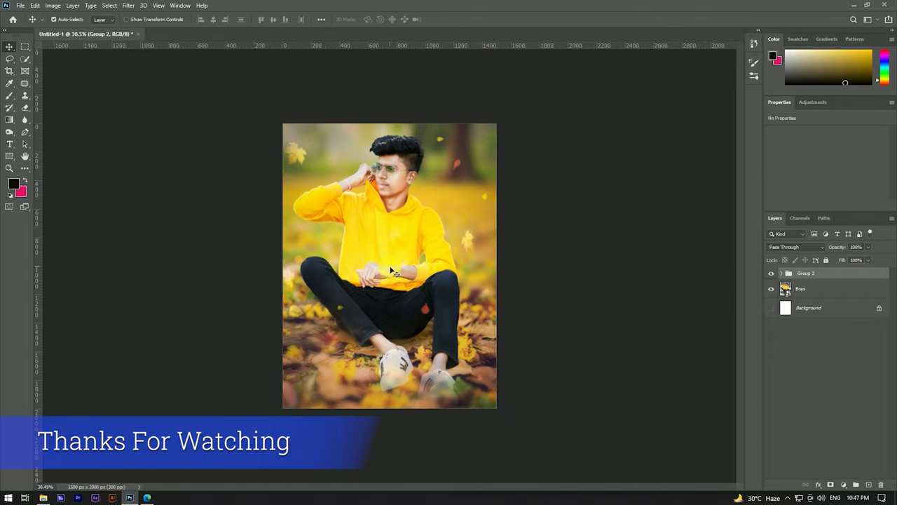